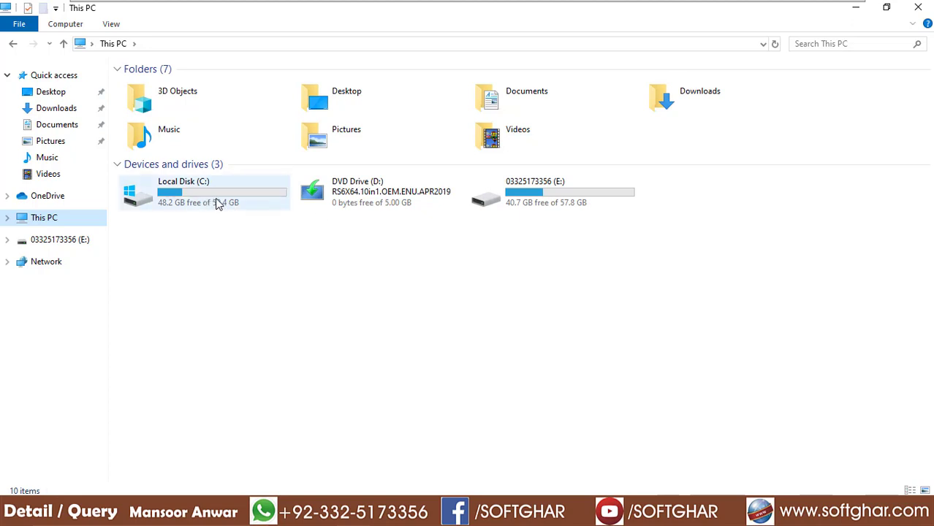
Create a folder named Installer in the root of Local Disk (C:) and open it.
click(216, 203)
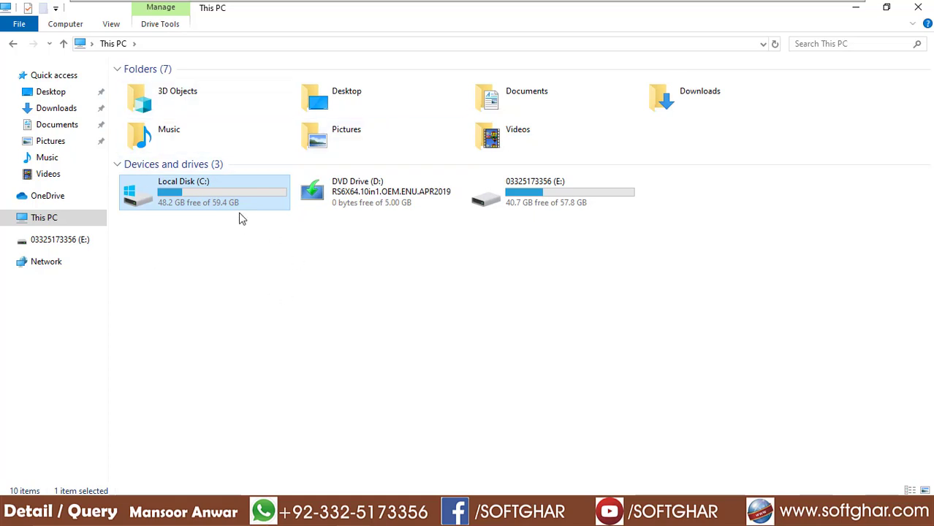
double_click(240, 199)
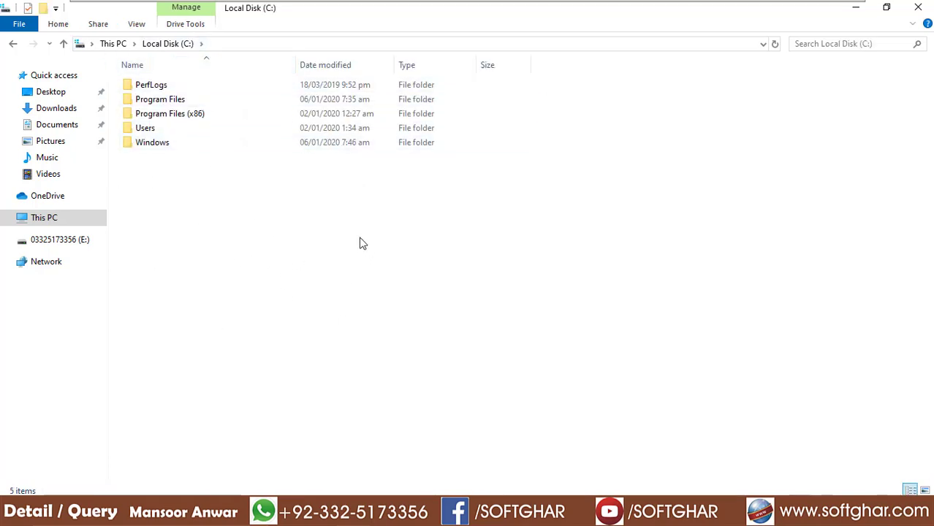
right_click(385, 224)
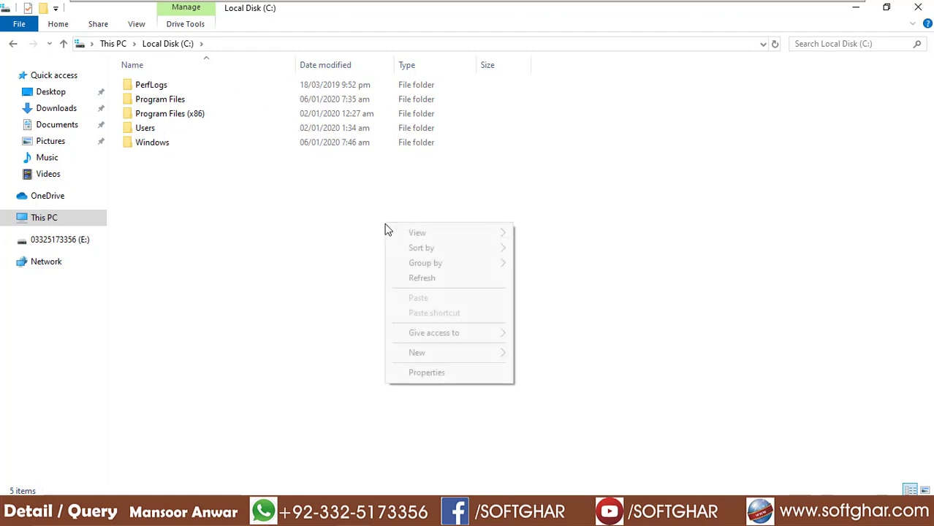
mouse_move(505, 356)
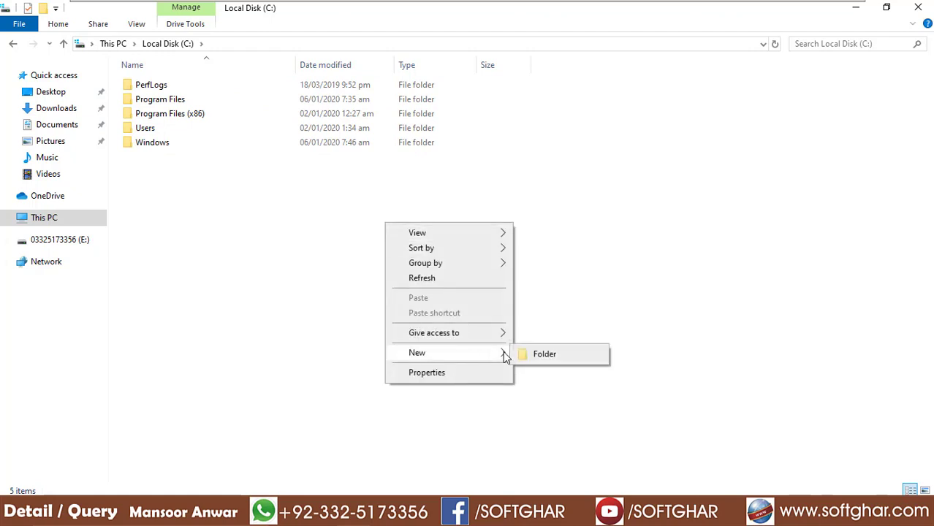
click(553, 356)
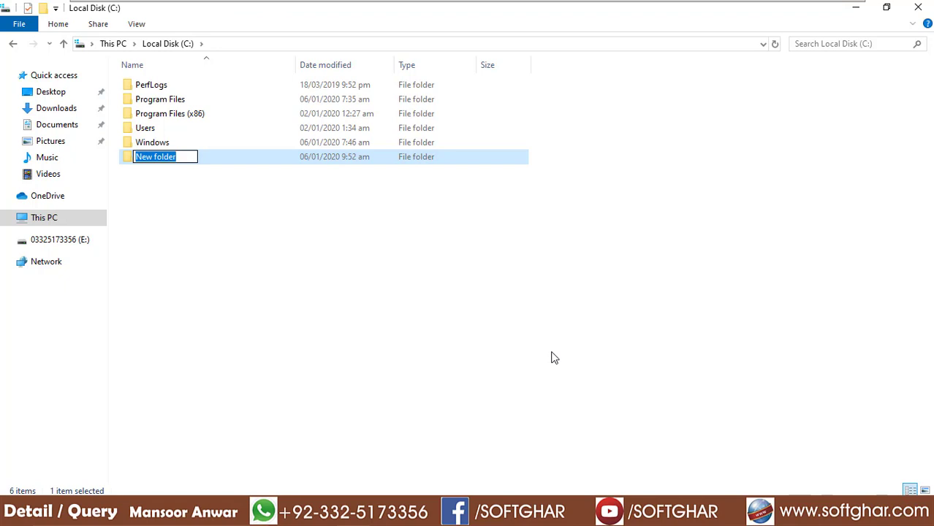
text(Instal)
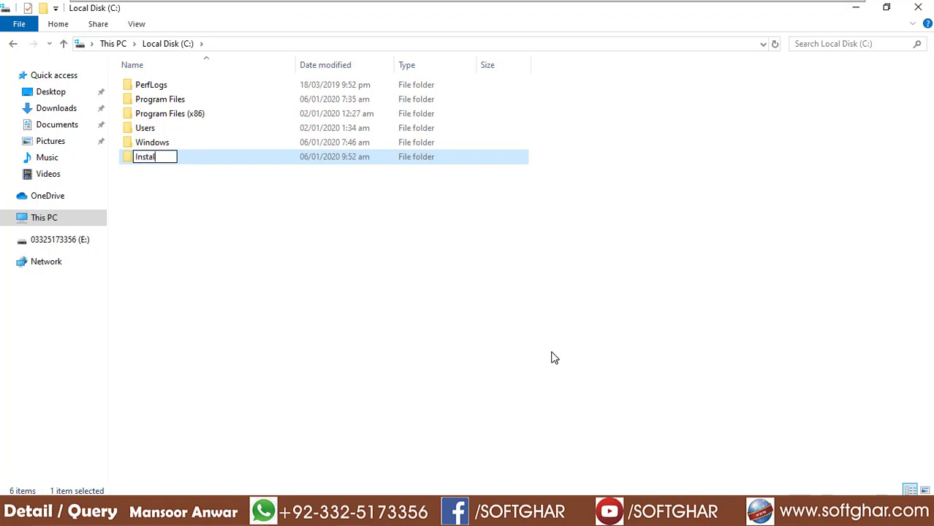
text(le)
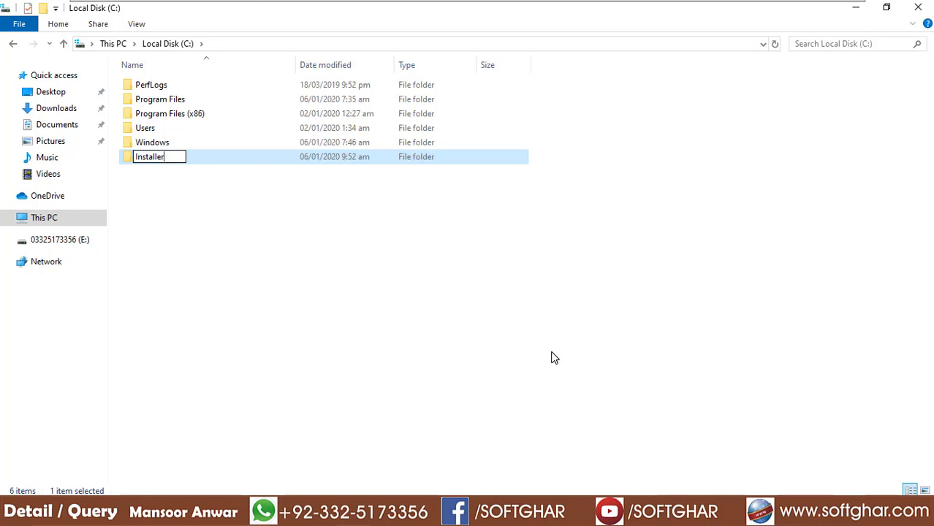
text(r)
key(Return)
key(Return)
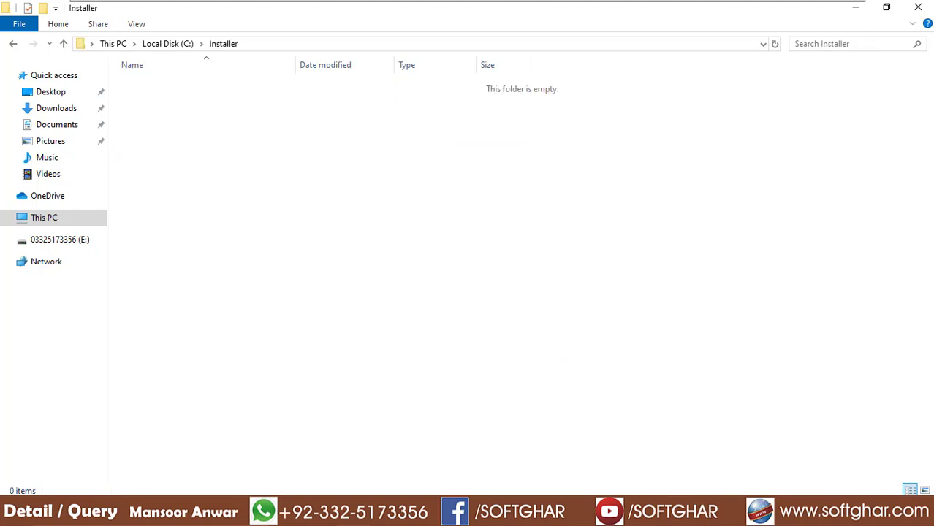
Copy the files from Crystal Report 9.0.rar through wrar36b1, except Office 2007, from the Installer1 folder on drive E:.
click(73, 246)
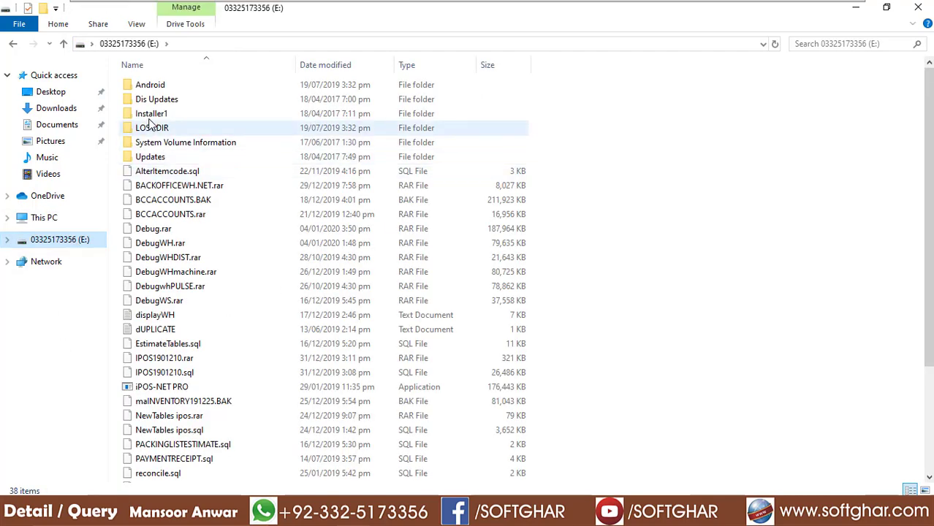
double_click(149, 115)
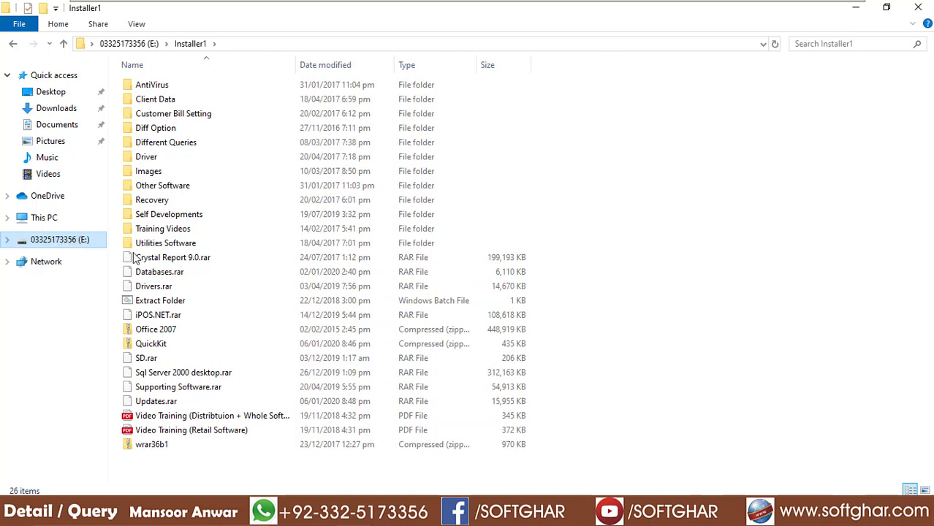
click(168, 257)
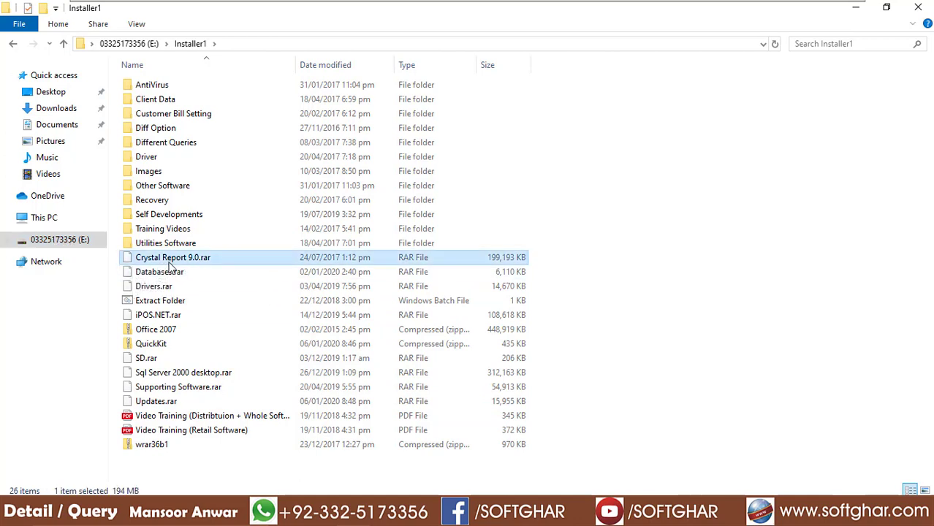
shift+click(149, 446)
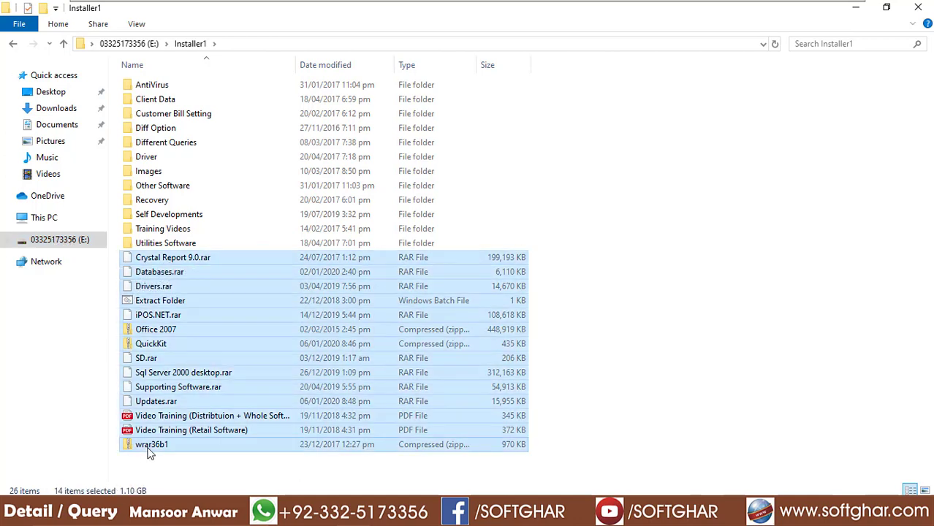
right_click(149, 452)
click(183, 366)
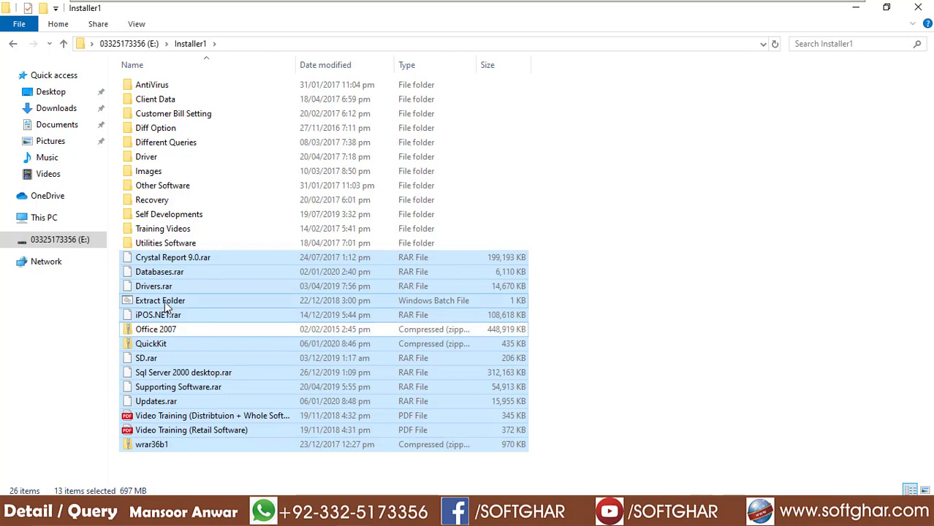
right_click(166, 302)
click(202, 392)
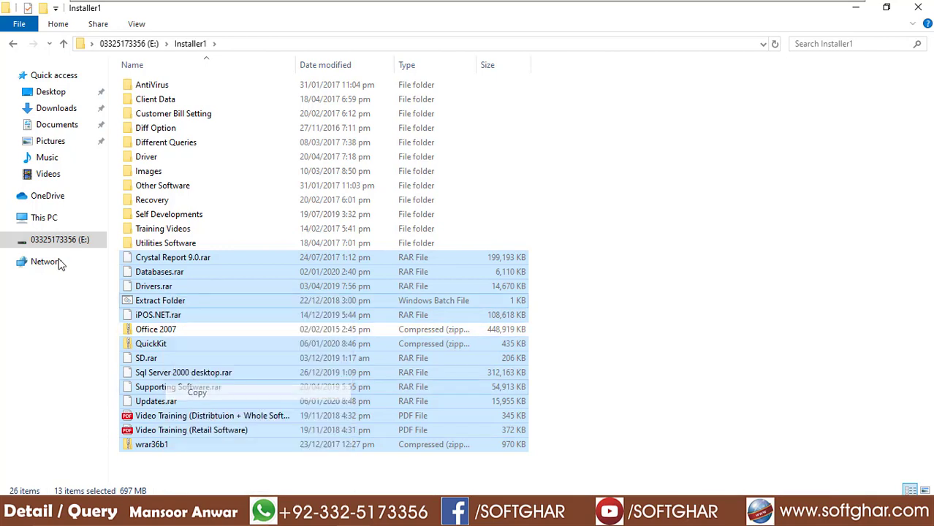
Paste the copied setup files into the Installer folder on Local Disk (C:).
click(52, 217)
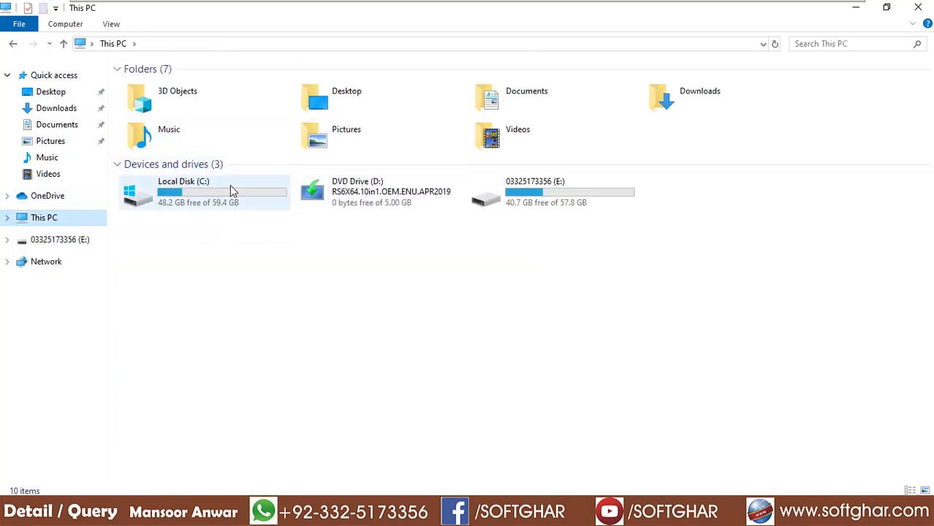
click(227, 187)
double_click(225, 188)
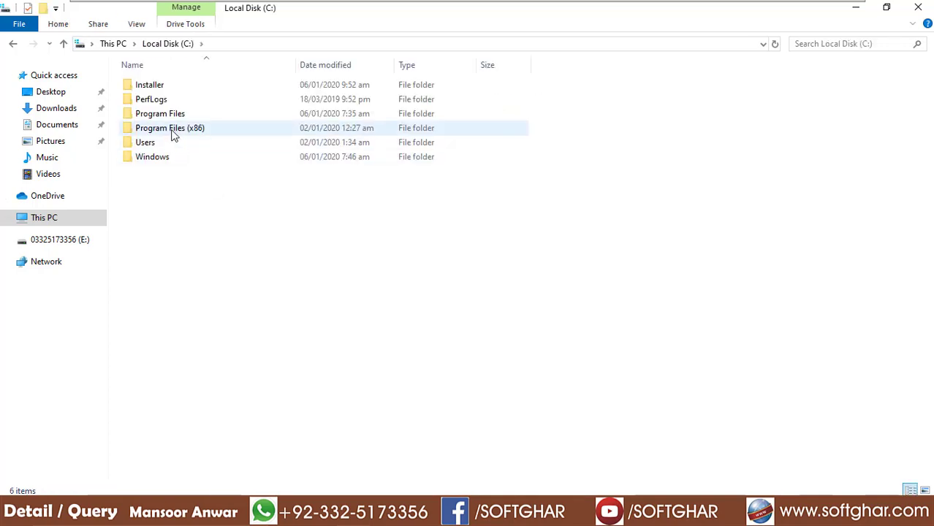
double_click(153, 87)
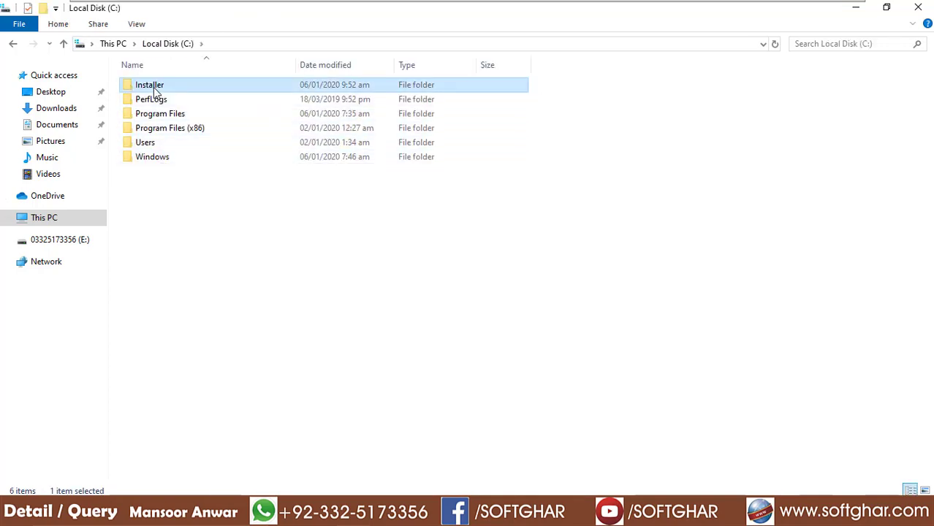
right_click(224, 173)
click(265, 266)
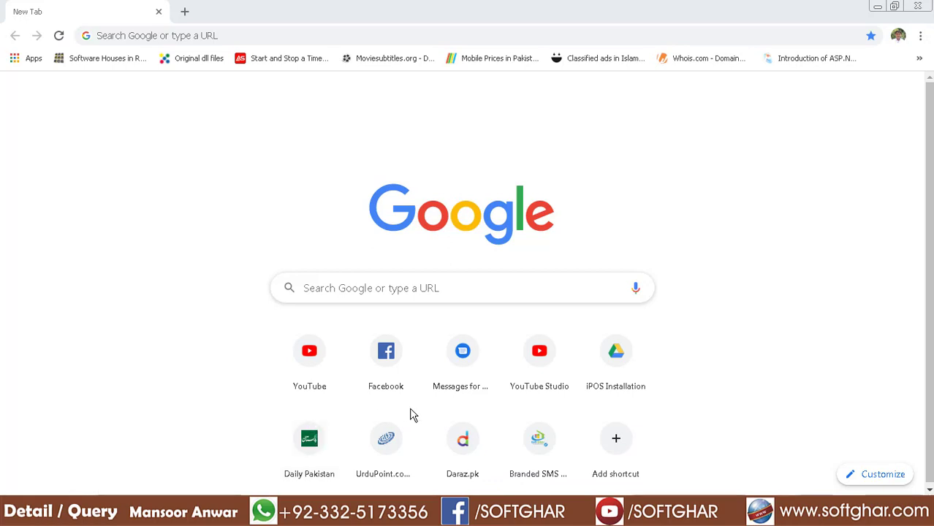
Switch to the Chrome browser and open the website softghar.com.
click(217, 32)
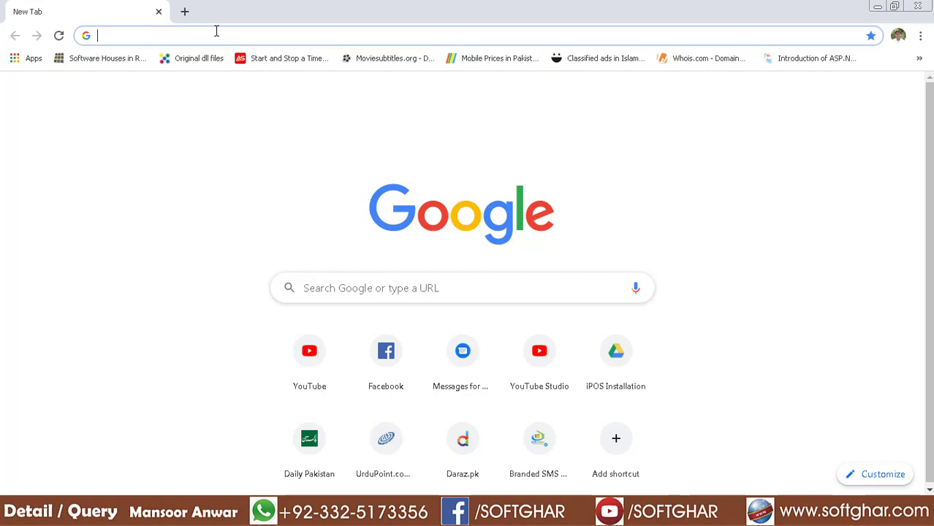
text(softghar.com)
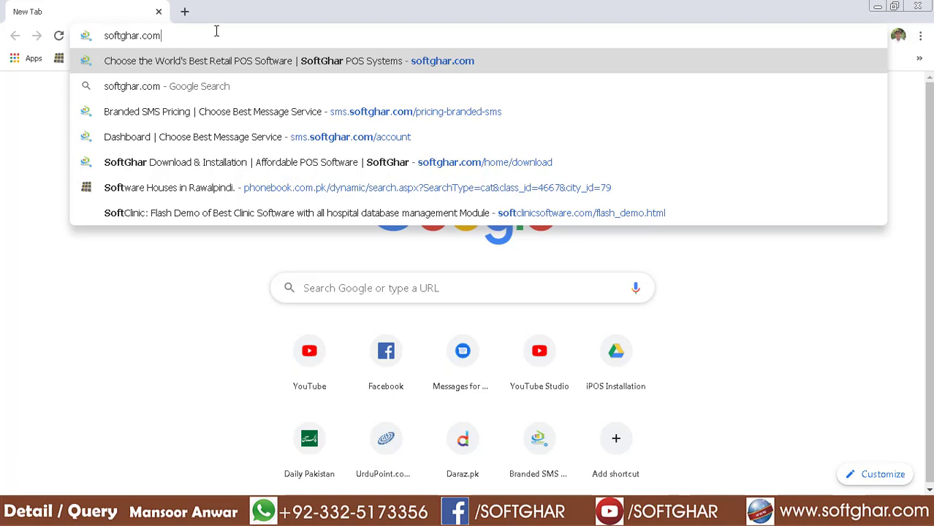
key(Return)
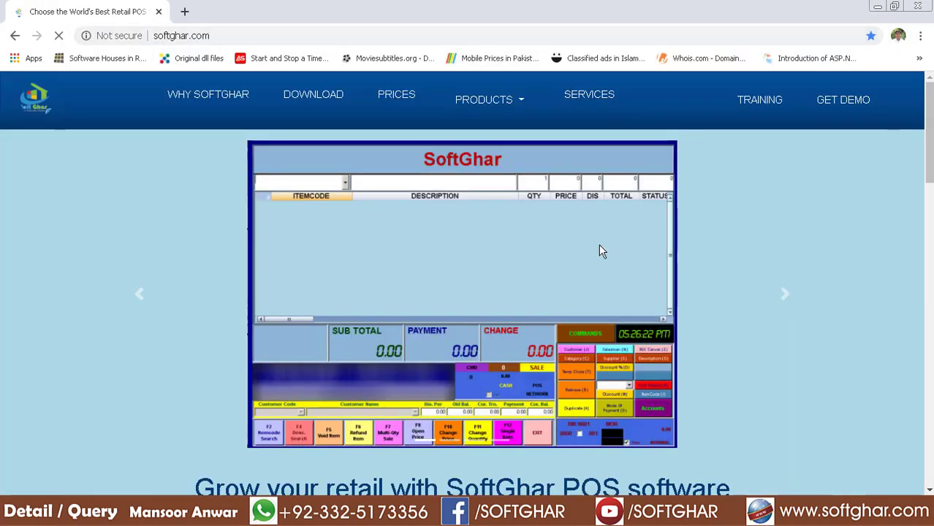
Look through the SoftGhar home page down to its Connect and contact section, and return to the page's start.
scroll(630, 270, down, 2)
scroll(631, 280, down, 11)
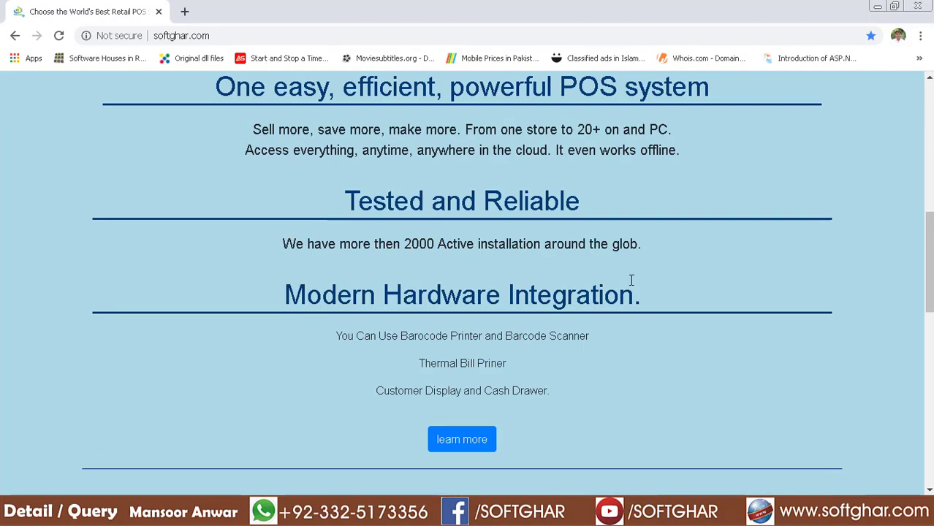
scroll(631, 286, up, 1)
scroll(632, 287, down, 1)
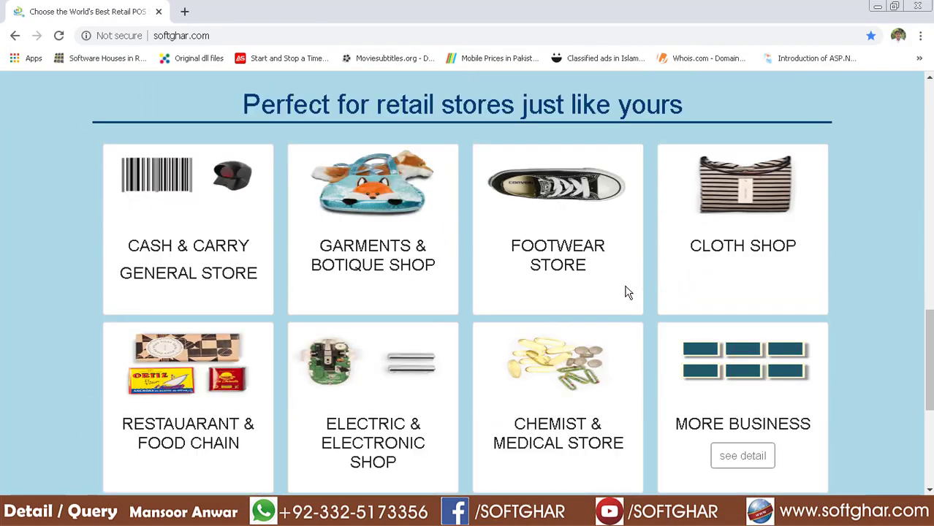
scroll(713, 352, down, 4)
scroll(621, 322, up, 4)
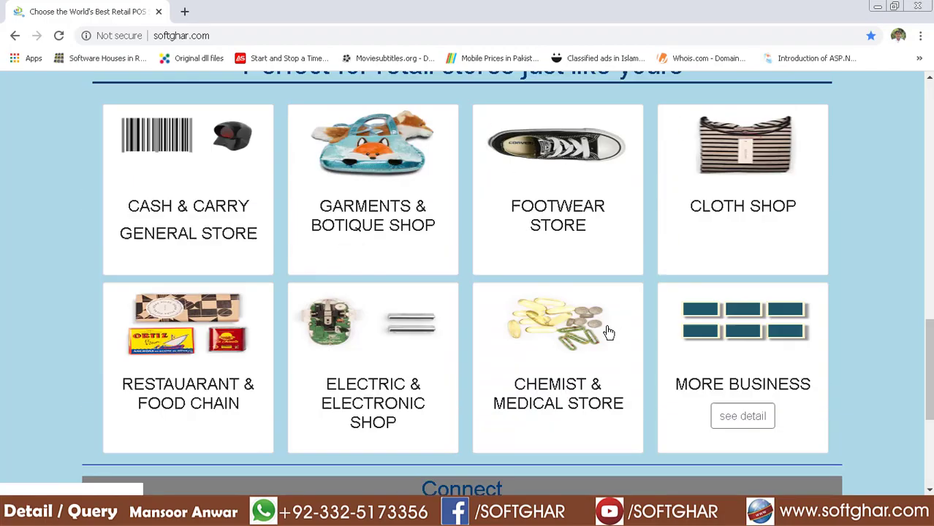
scroll(614, 339, down, 4)
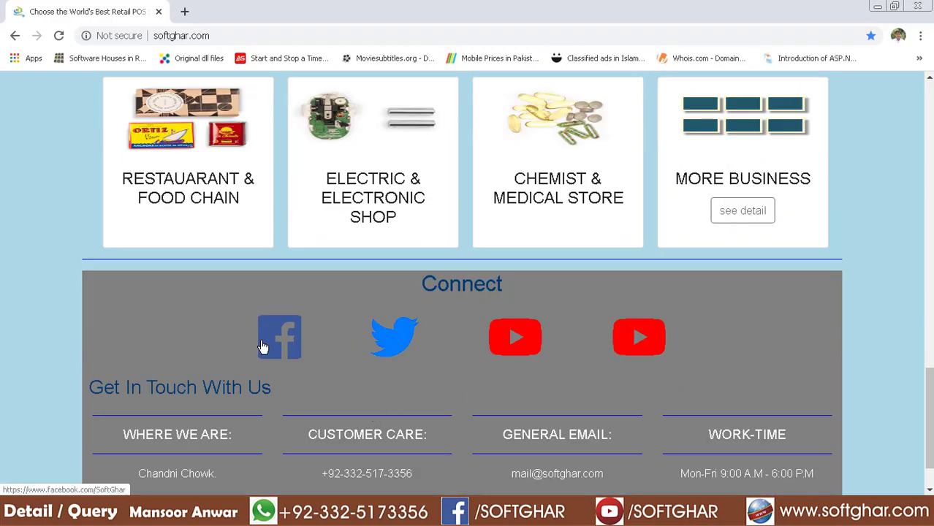
scroll(453, 343, up, 15)
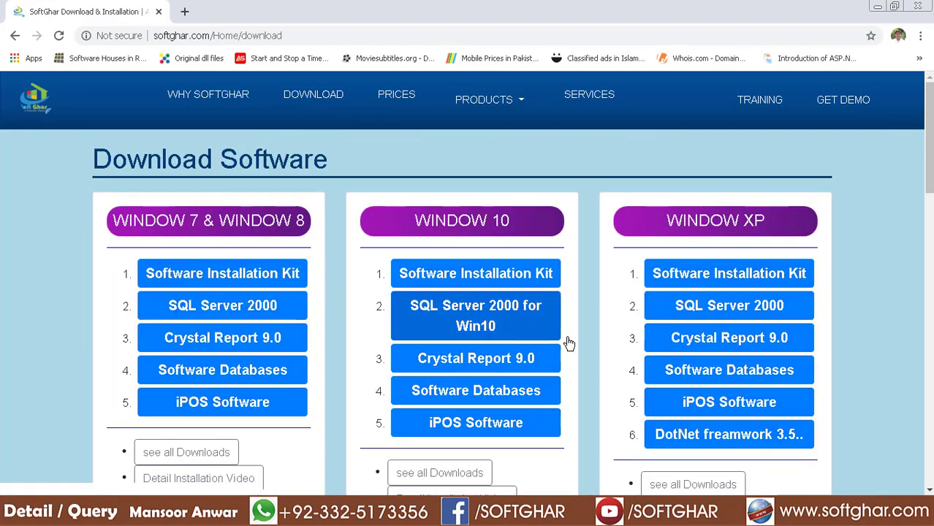
Download InstallationKit.zip through the Software Installation Kit link for Window 7 & Window 8.
scroll(611, 303, down, 1)
scroll(611, 302, up, 1)
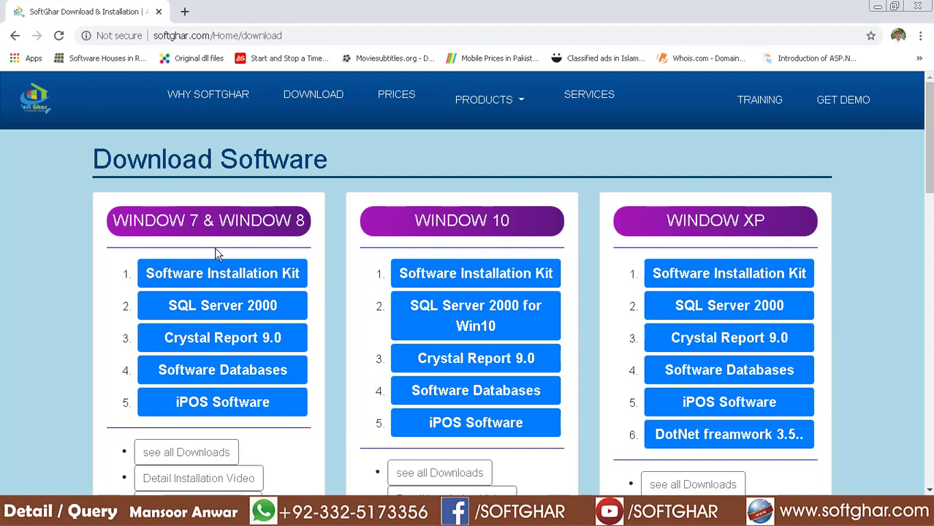
scroll(215, 247, down, 1)
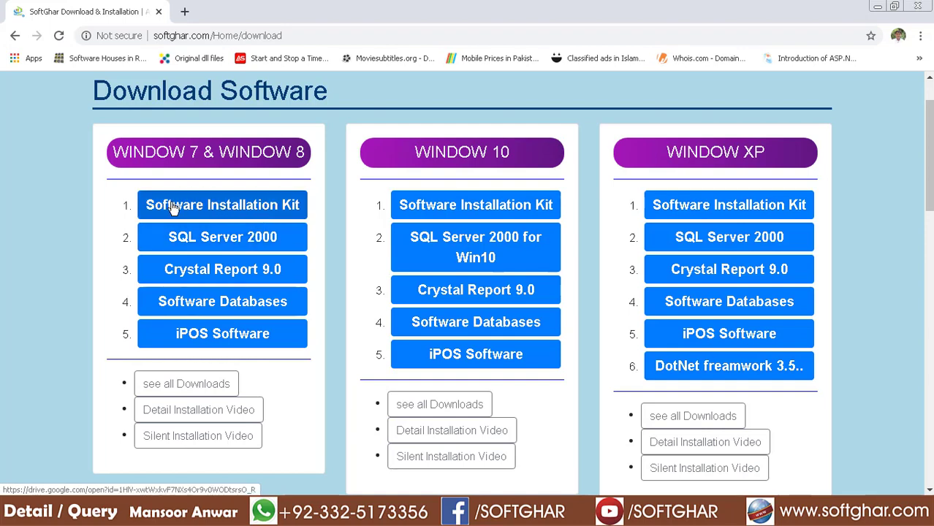
click(256, 210)
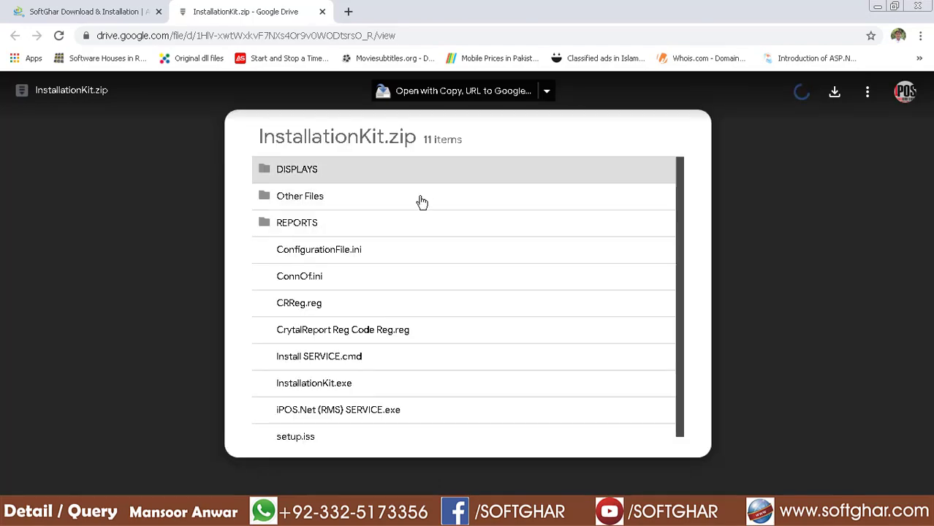
click(837, 97)
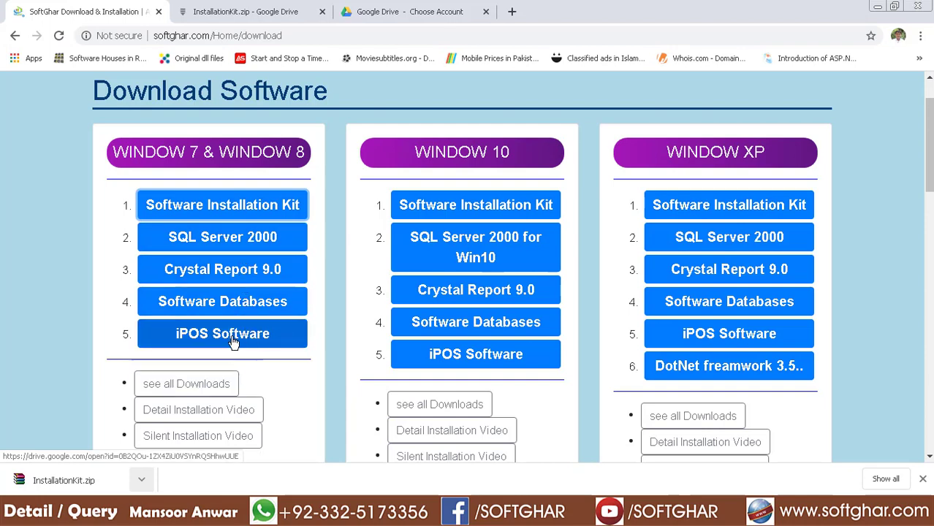
Open the folder with all Window 7 & Window 8 downloads, show it as a grid, and look through its files.
click(188, 387)
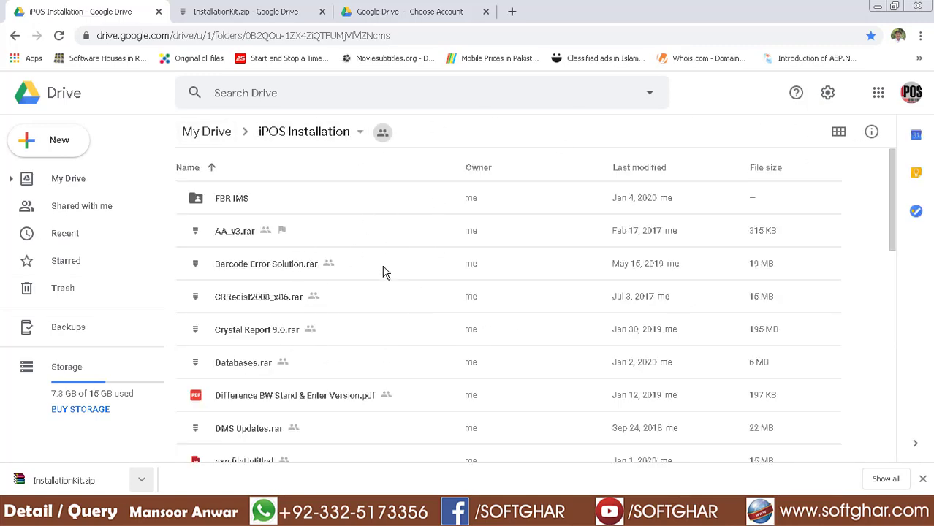
scroll(377, 309, down, 1)
scroll(742, 233, up, 1)
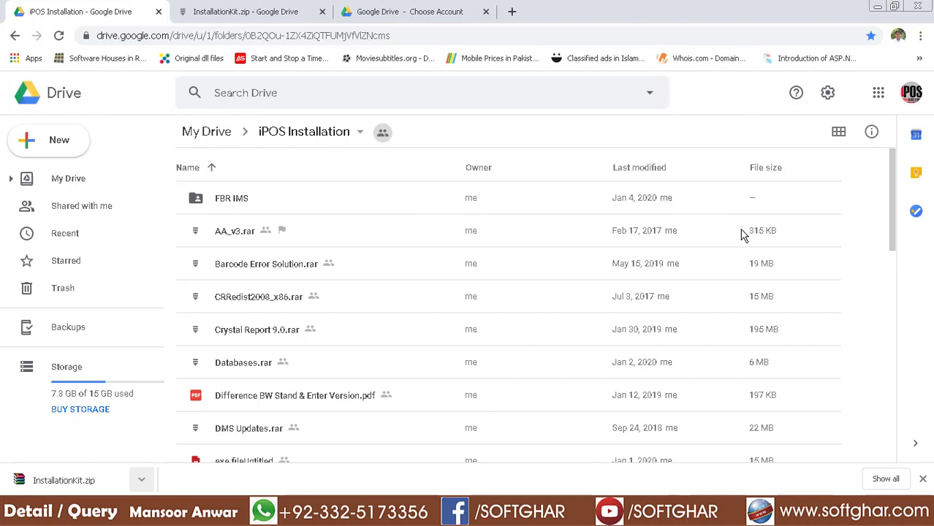
click(838, 131)
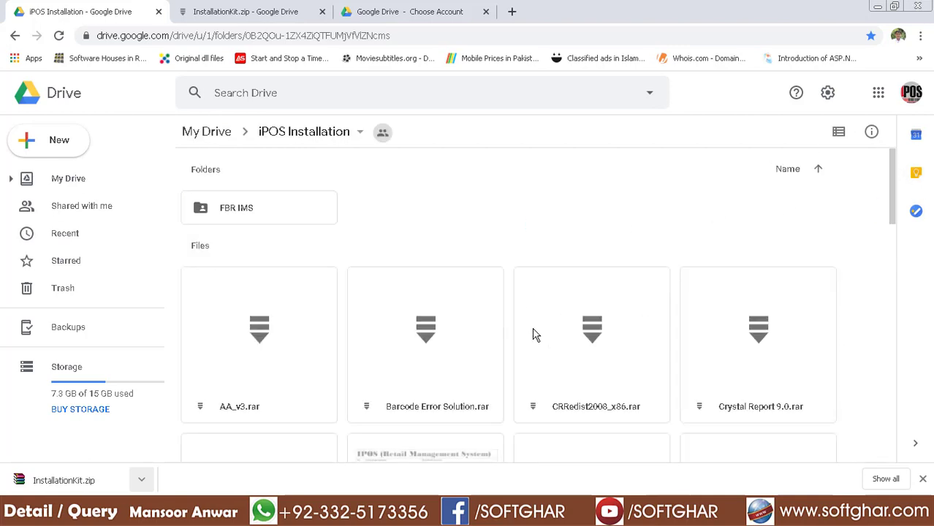
scroll(533, 336, down, 1)
scroll(535, 345, down, 1)
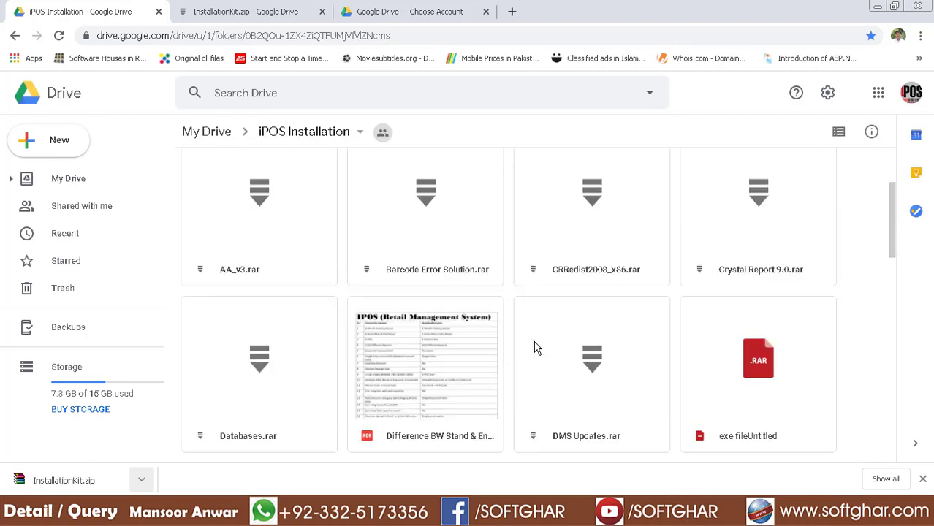
scroll(535, 348, down, 1)
scroll(530, 382, down, 1)
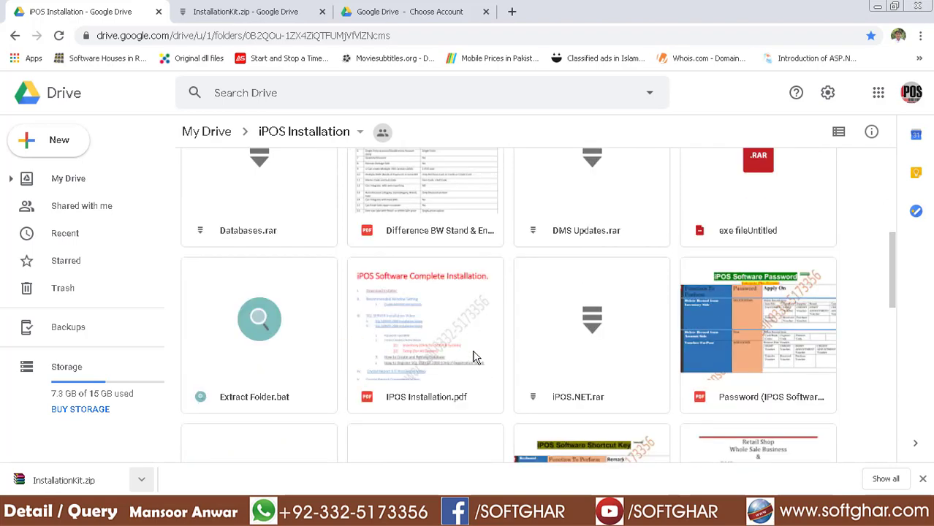
Look through the shared iPOS Installation folder on Google Drive, down to QuickKit.zip and the SQL Server archives.
scroll(415, 346, up, 2)
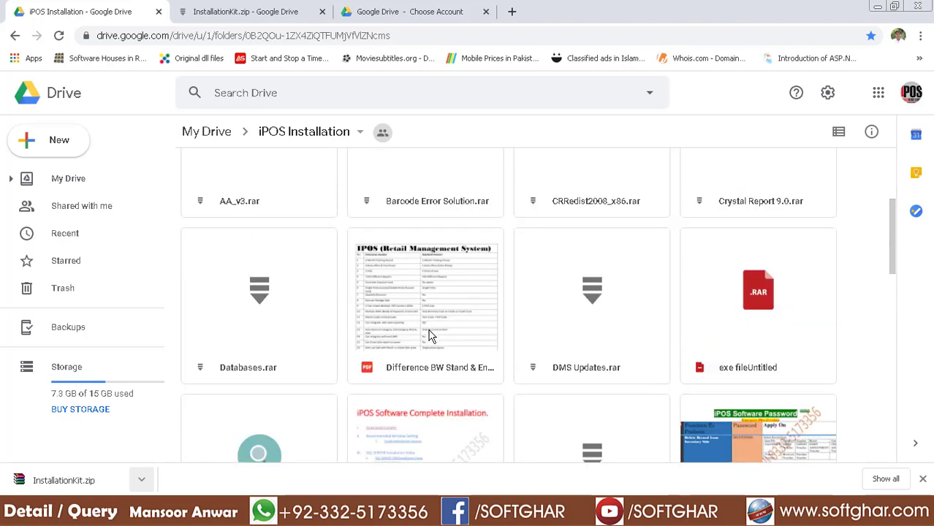
scroll(438, 343, down, 7)
scroll(265, 299, up, 2)
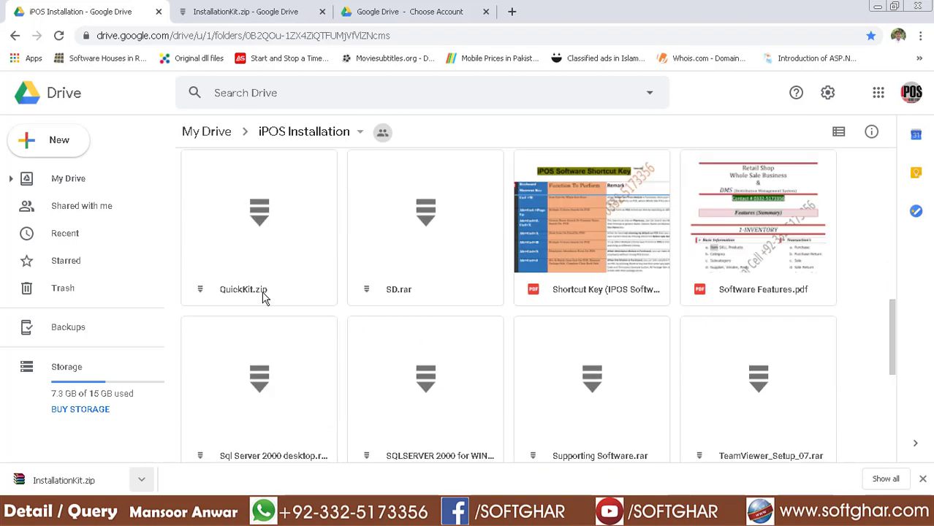
scroll(512, 394, down, 1)
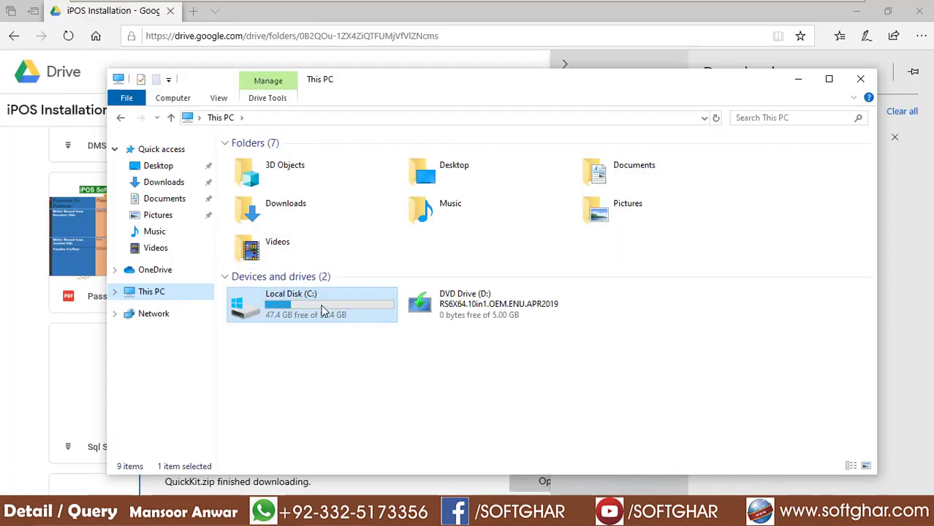
Check the contents of the Installer folder on Local Disk (C:), and minimize its window.
double_click(323, 307)
double_click(259, 160)
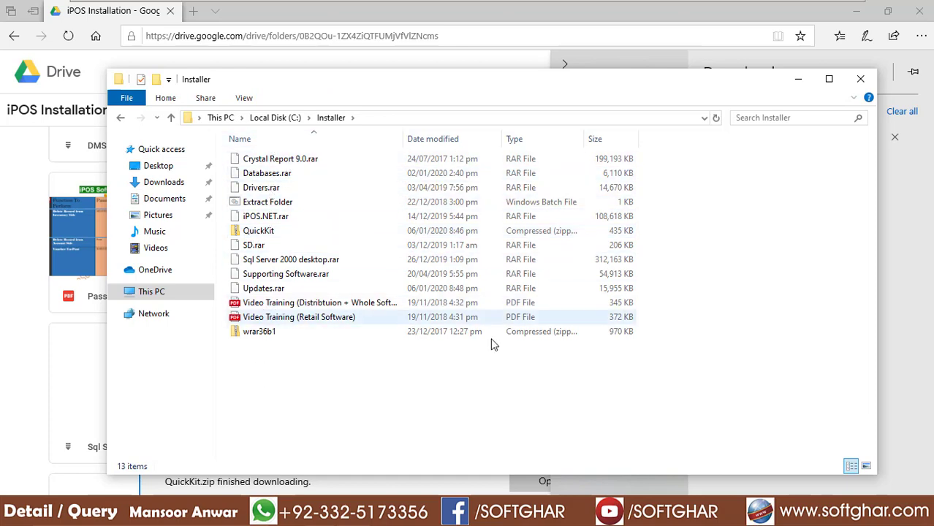
click(797, 79)
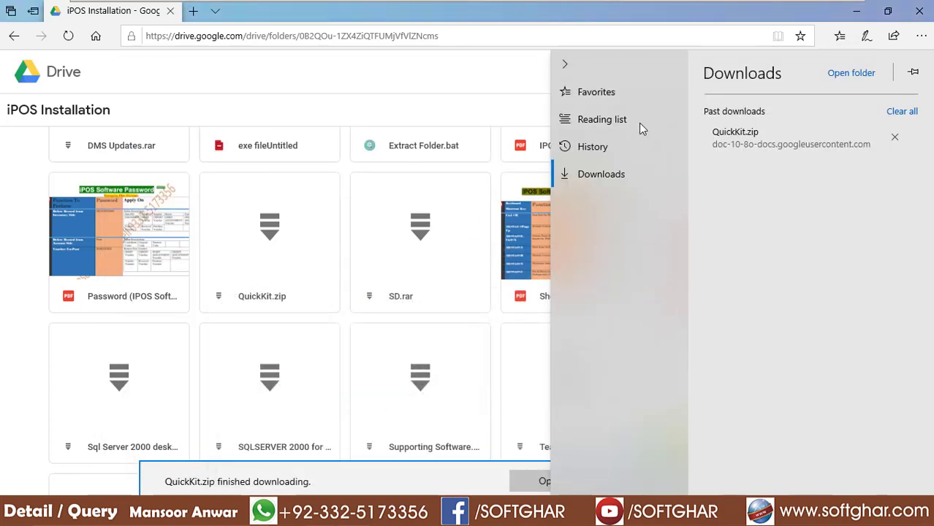
Try to download Sql Server 2000 desktop.rar from the shared Drive folder, and cancel the download request.
click(293, 377)
scroll(351, 379, down, 1)
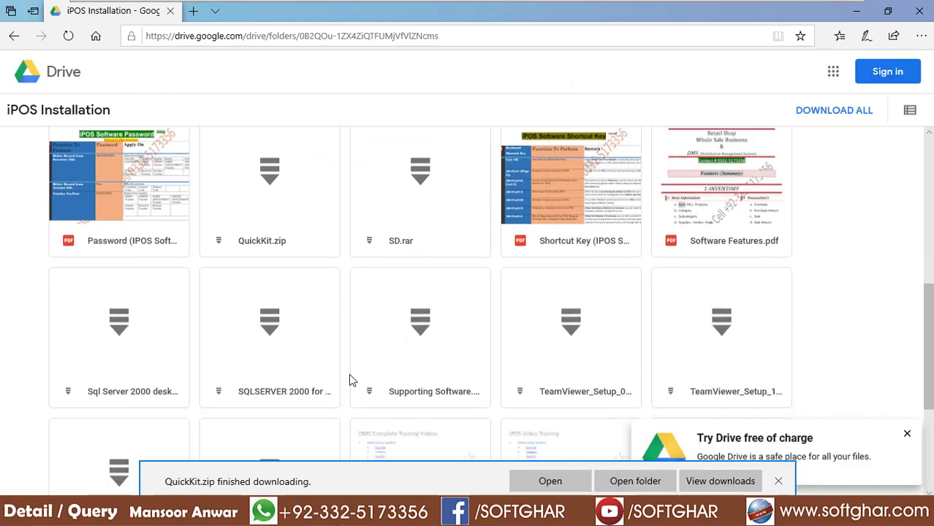
click(63, 281)
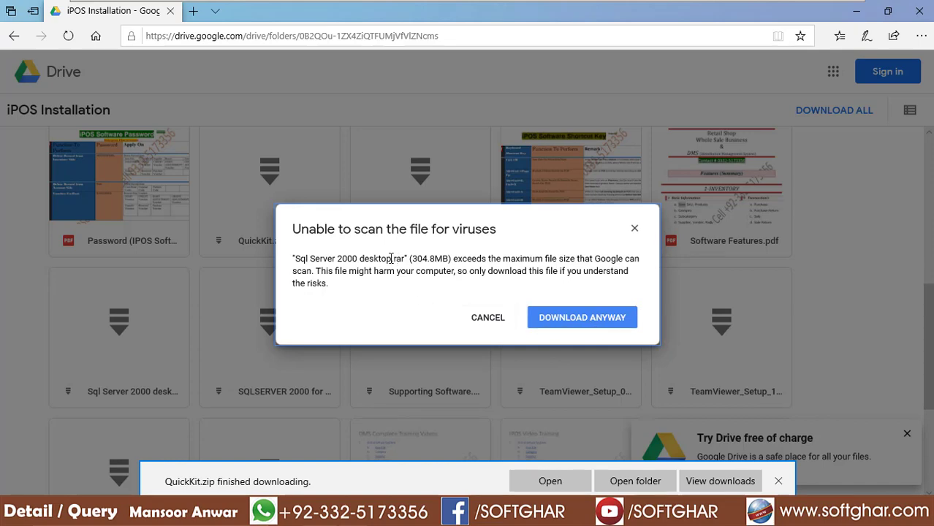
click(489, 322)
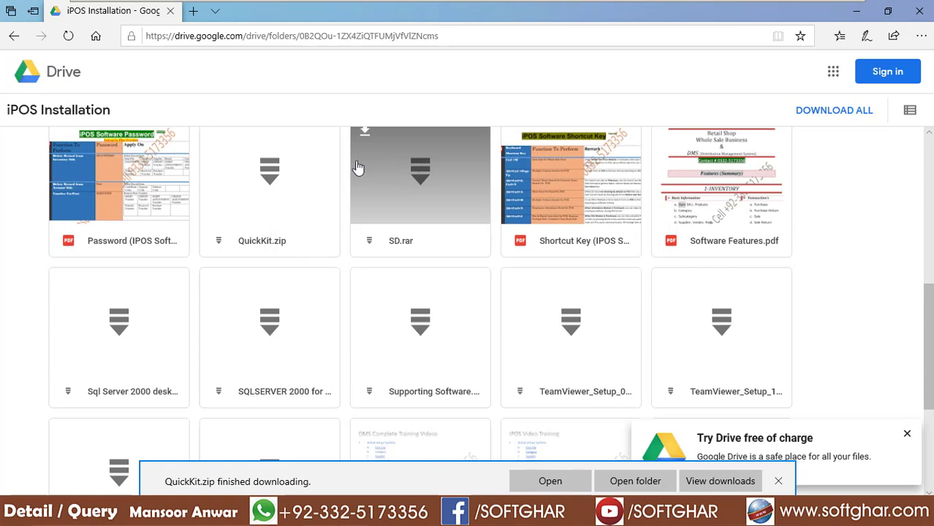
Dismiss the QuickKit.zip download notice, close the browser, and bring the C:\Installer folder window to the front.
click(779, 483)
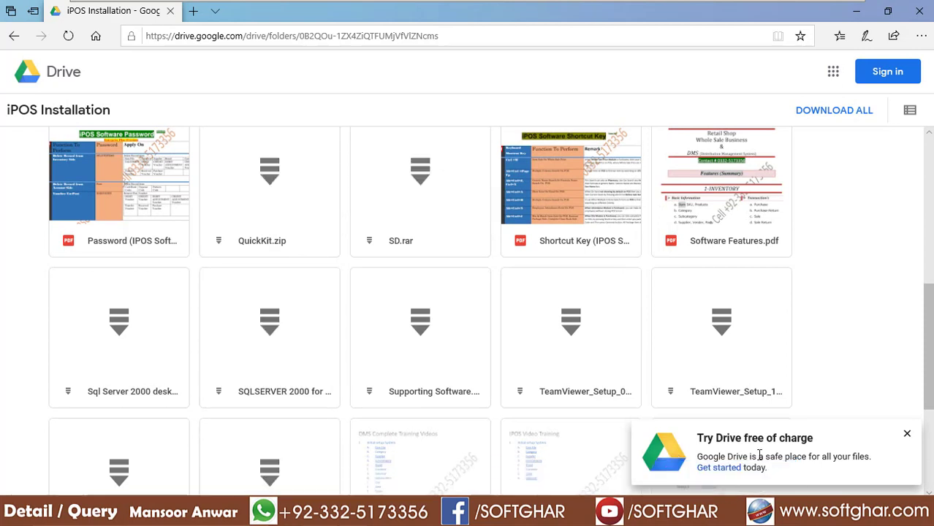
click(921, 23)
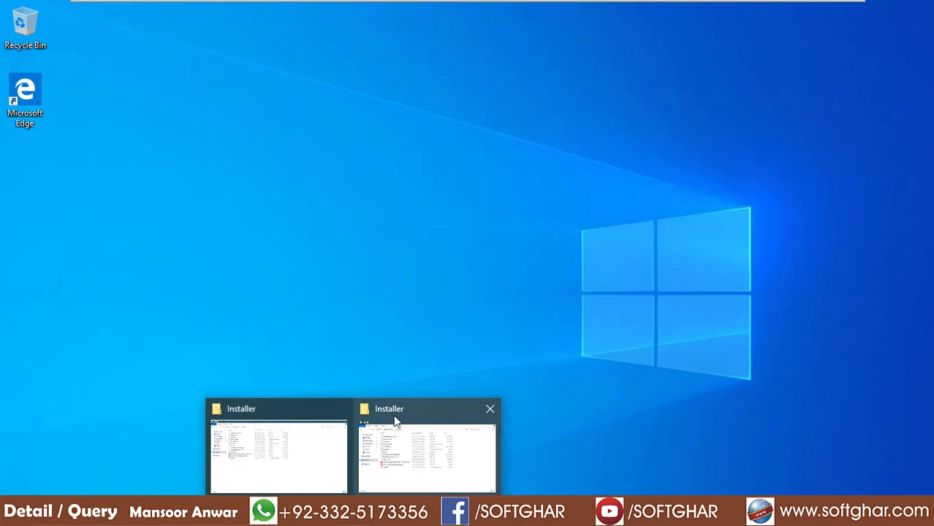
click(397, 422)
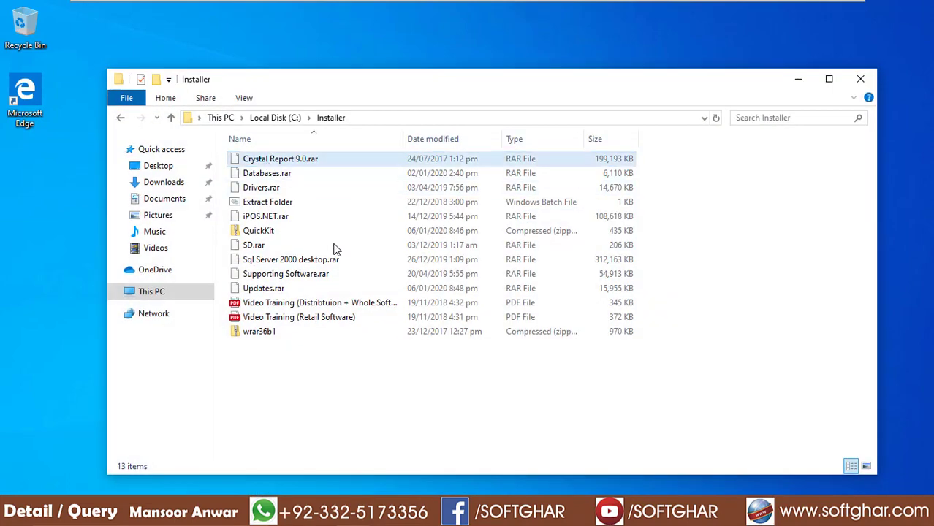
click(307, 160)
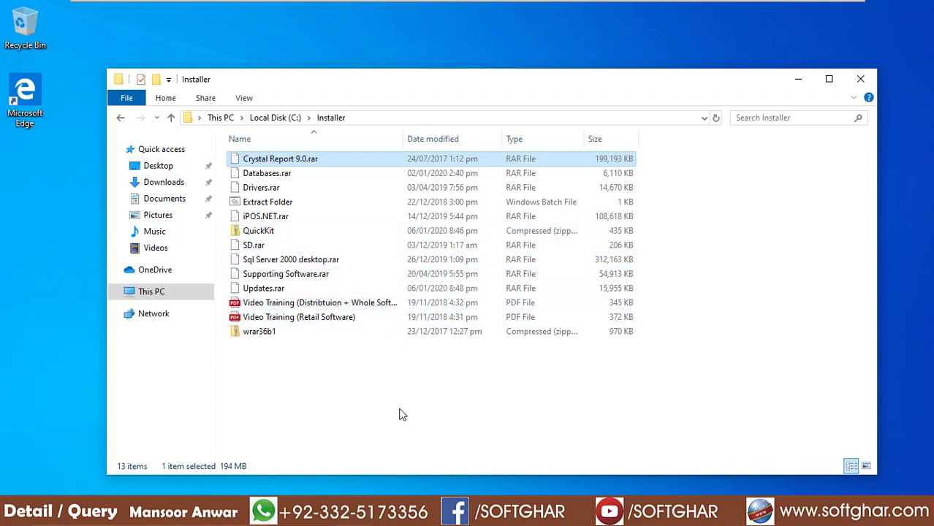
Install WinRAR from the wrar36b1 archive into C:\Program Files (x86)\WinRAR with the default associations and shell integration.
double_click(263, 333)
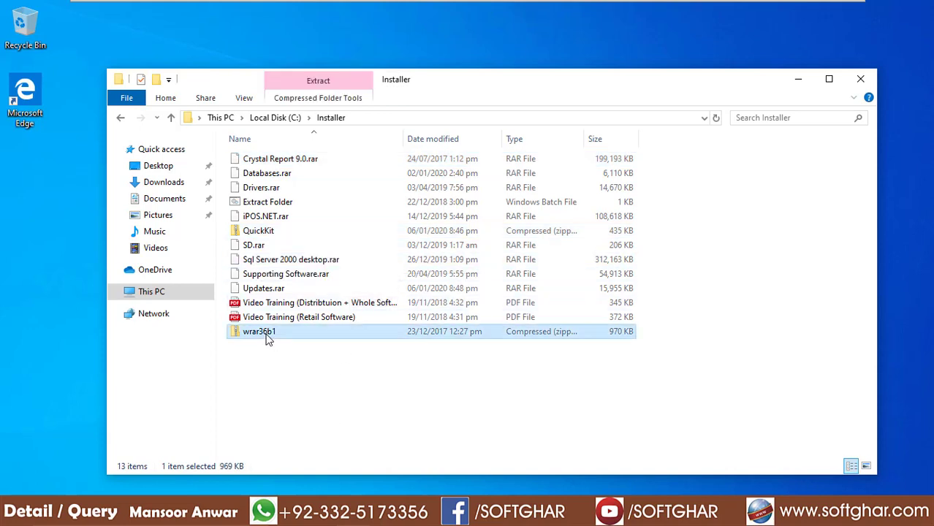
click(264, 161)
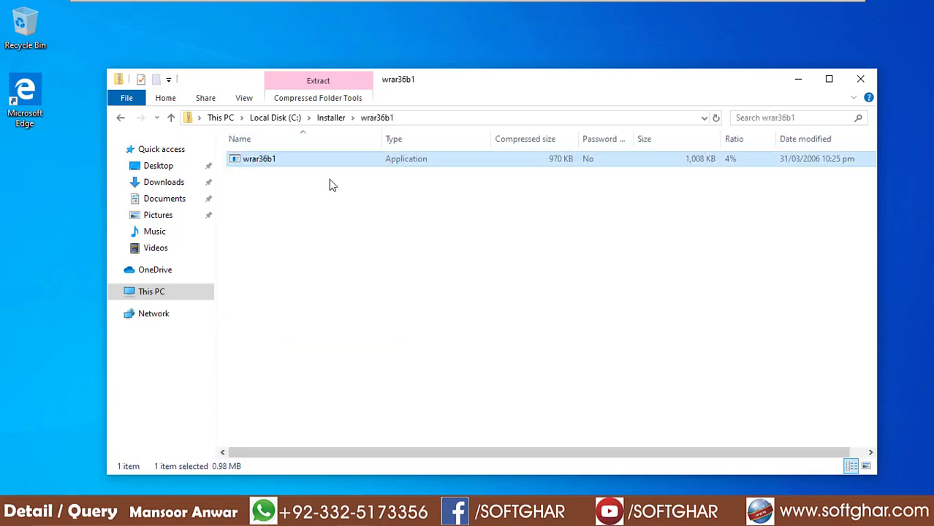
double_click(272, 161)
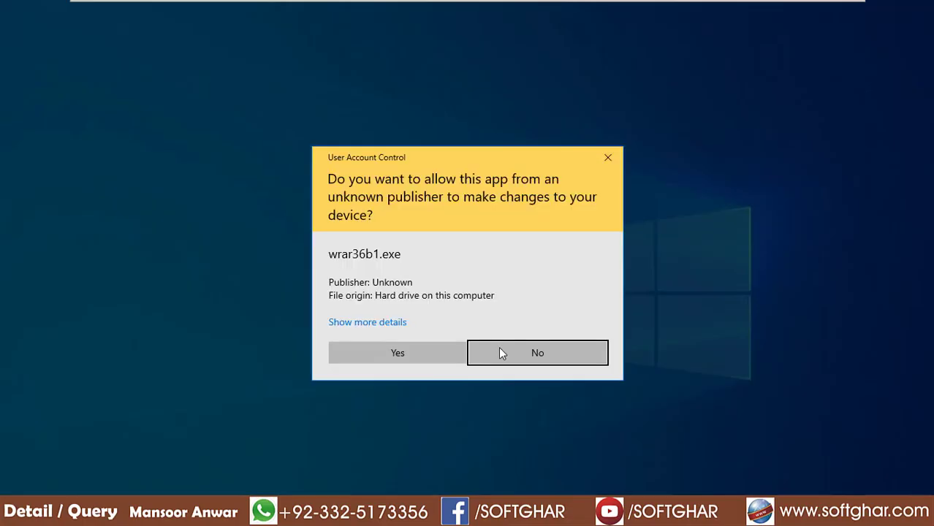
click(424, 352)
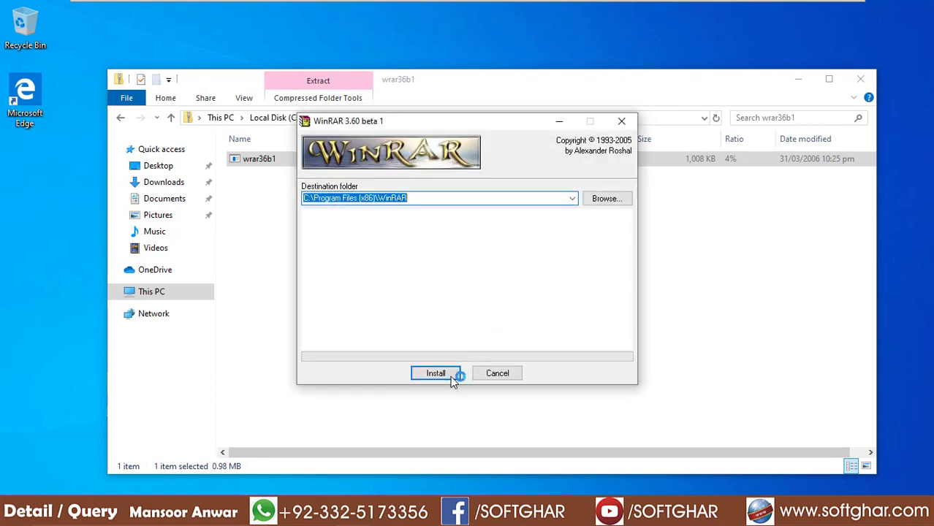
click(451, 378)
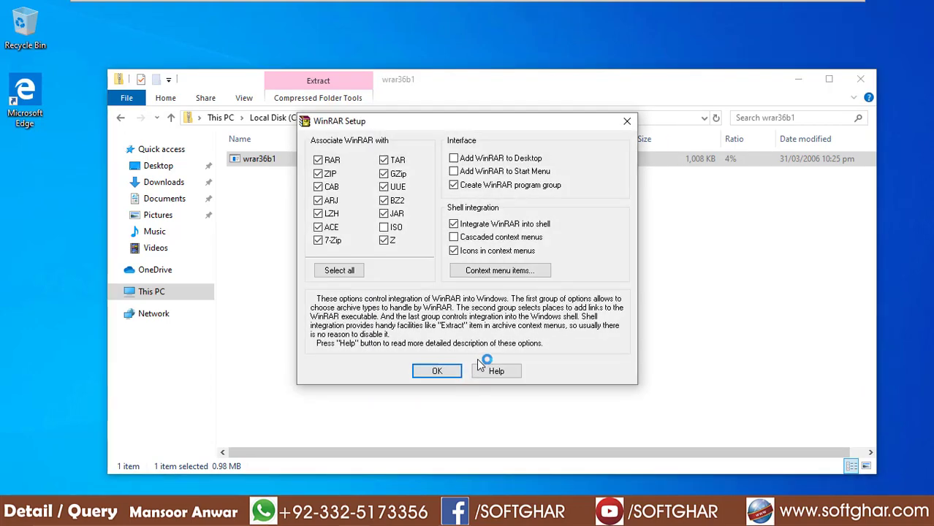
click(451, 373)
click(461, 371)
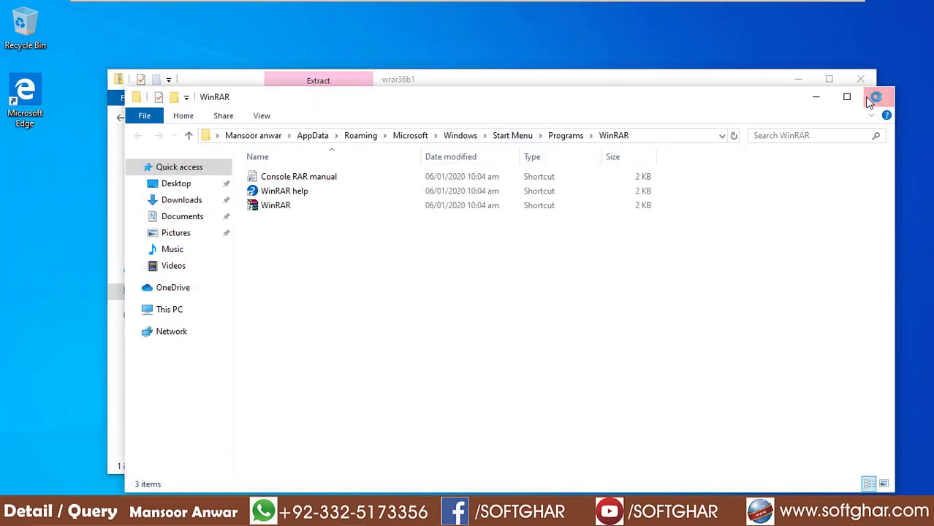
Return to the Installer folder and extract the QuickKit archive into its own QuickKit folder.
click(329, 119)
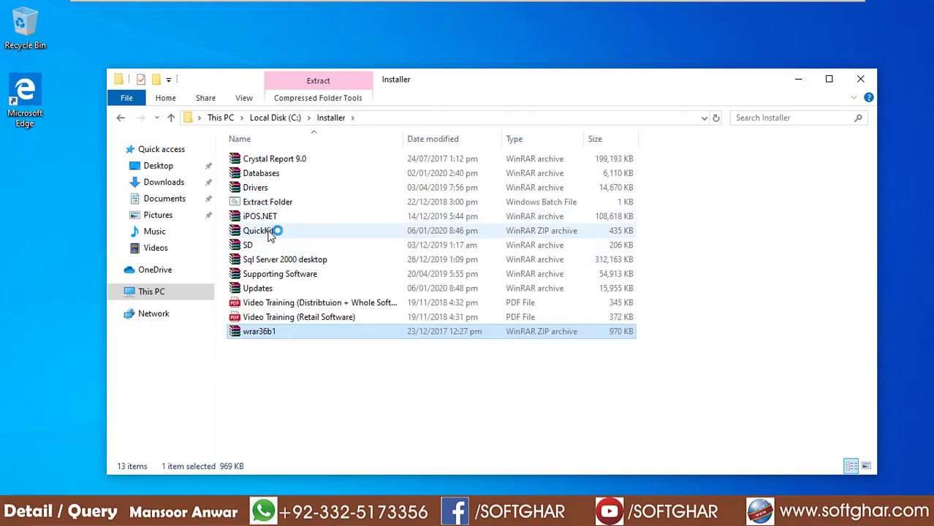
click(270, 231)
right_click(270, 233)
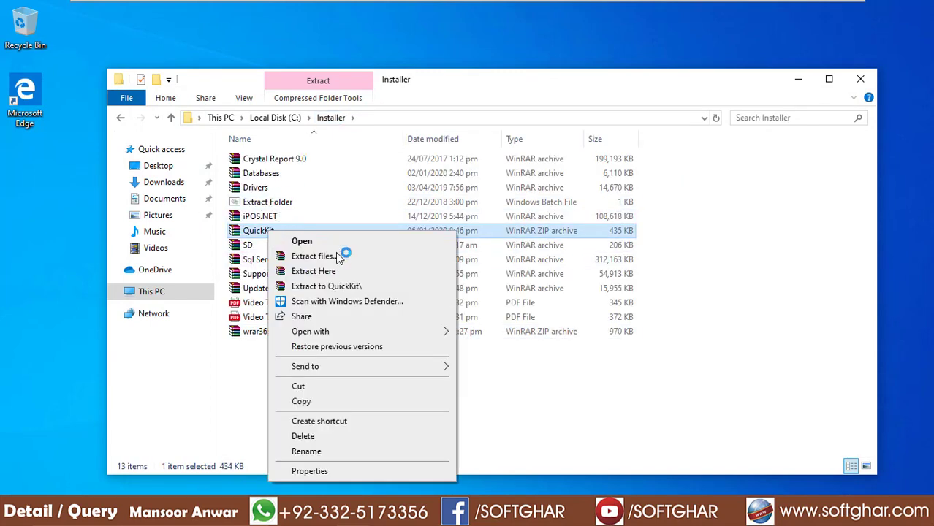
click(364, 284)
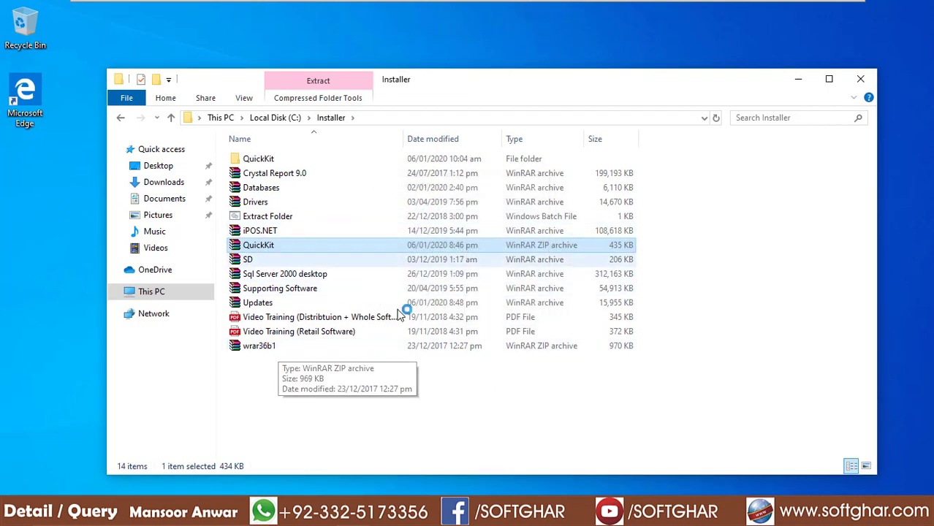
Run the QuickKit application from the extracted folder with elevated permission, and process its administrator account enabling and Log off settings.
click(285, 158)
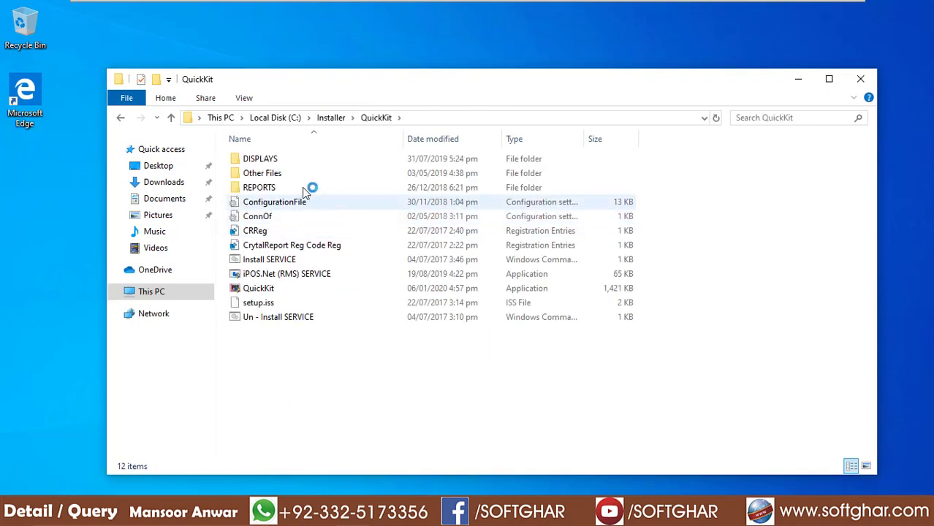
click(265, 290)
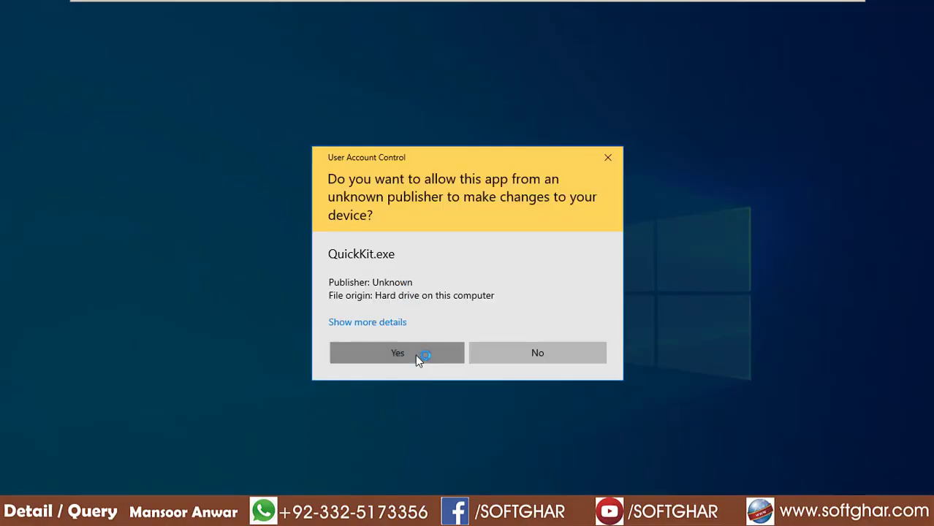
click(415, 355)
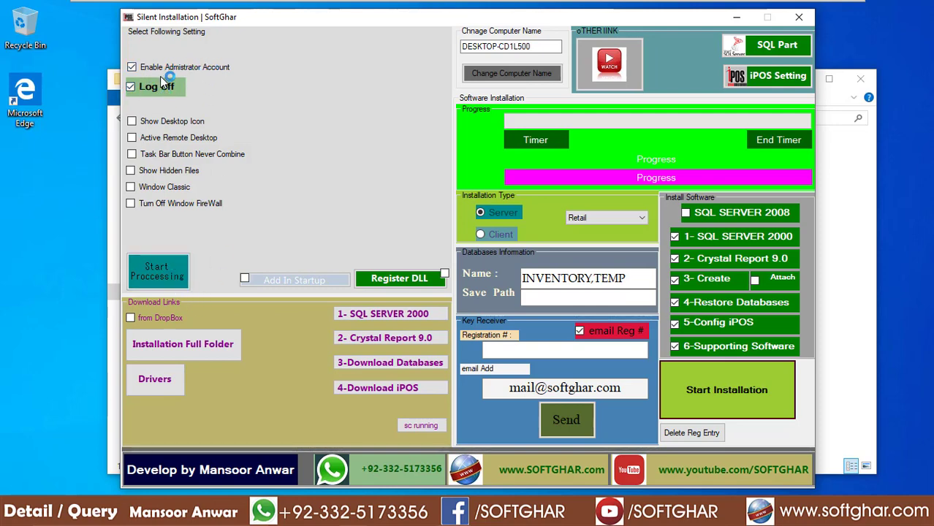
click(161, 271)
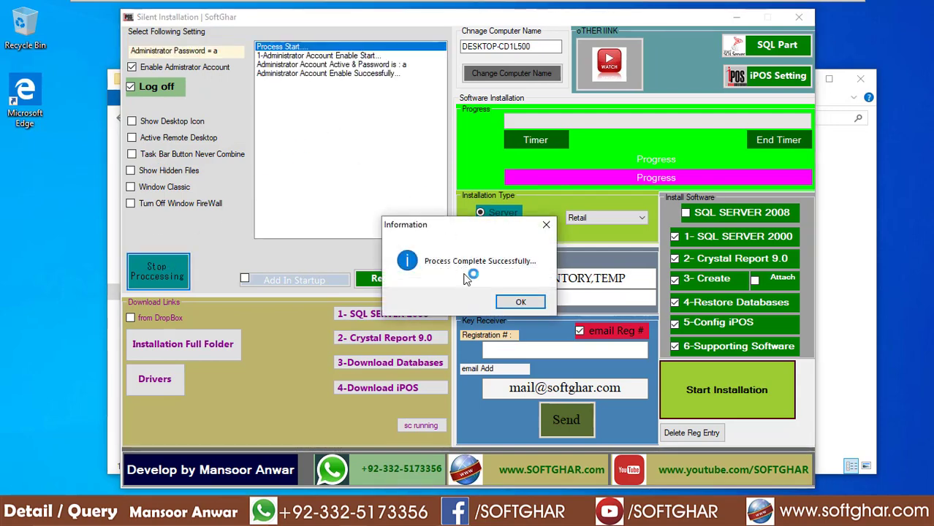
click(518, 302)
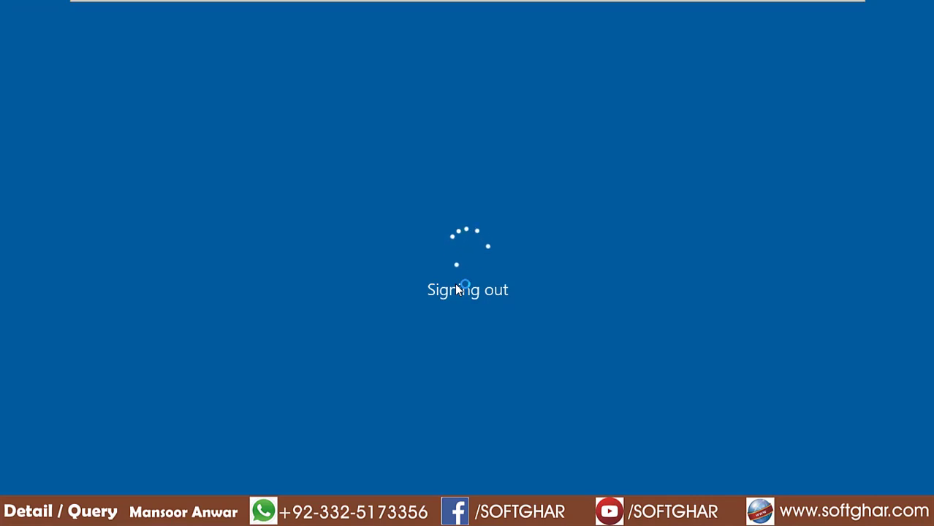
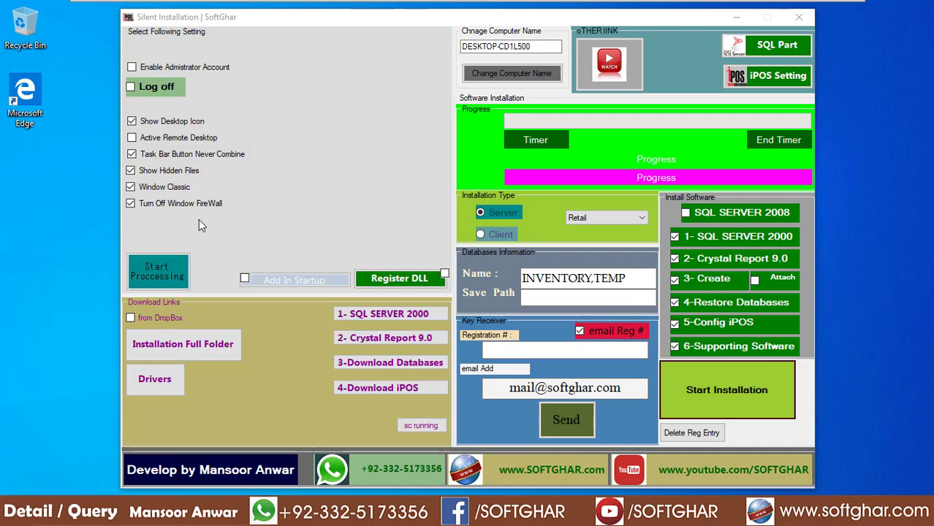
Exclude the firewall option, and process the desktop icon, never-combine taskbar, hidden files and Window Classic settings.
click(171, 206)
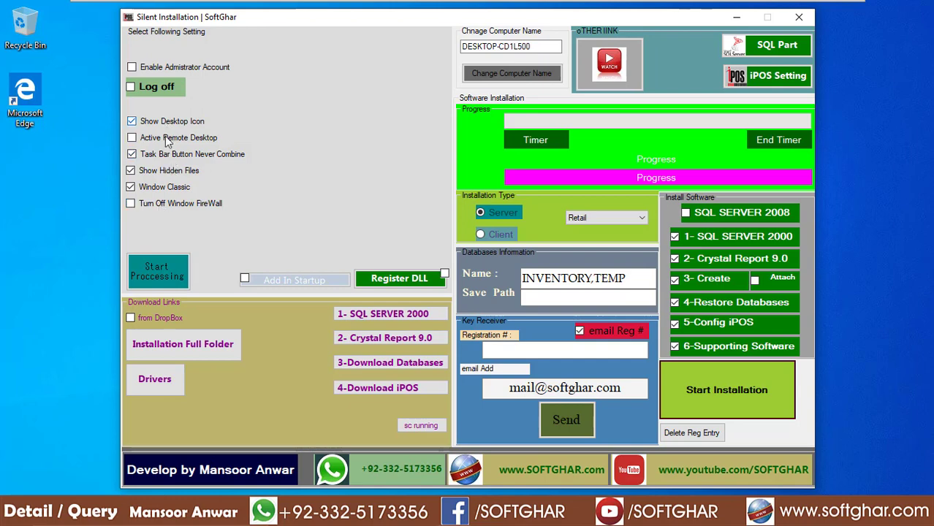
click(170, 273)
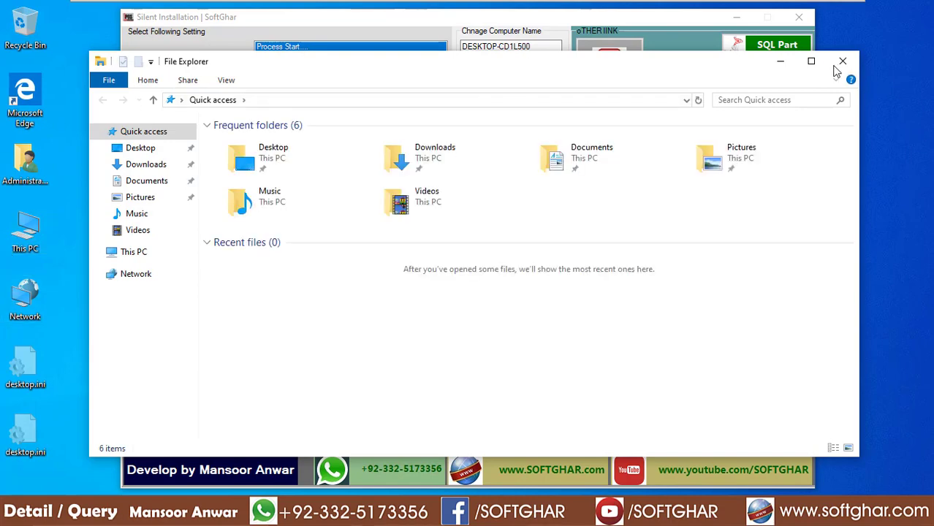
click(841, 62)
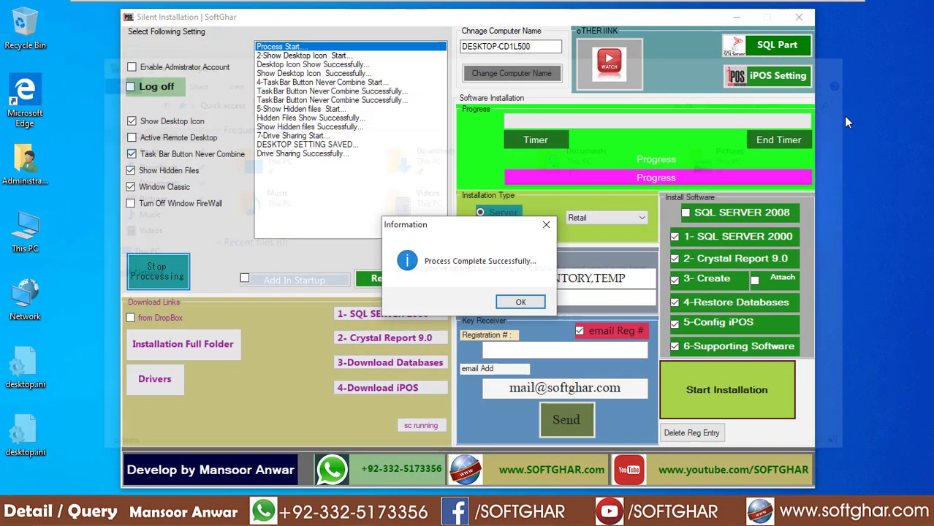
click(519, 301)
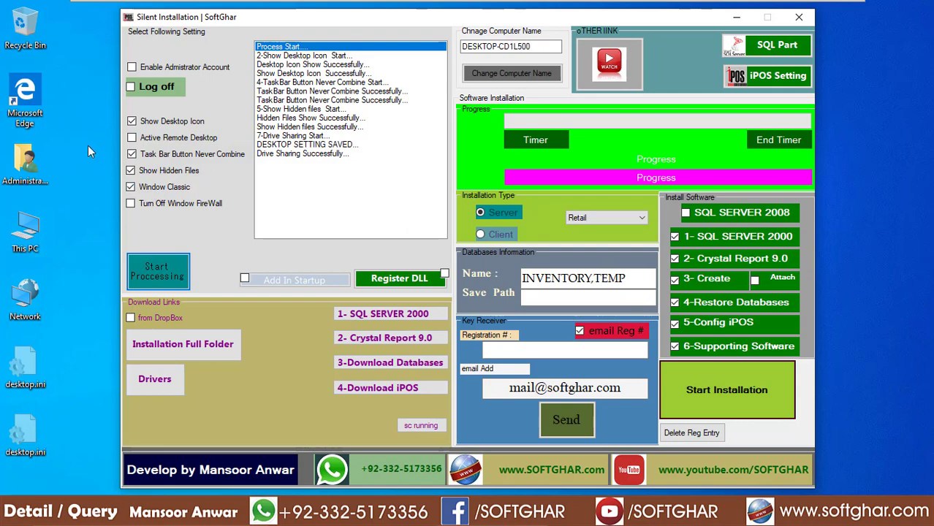
Put away the Silent Installation window and open Local Disk (C:) from This PC.
click(799, 17)
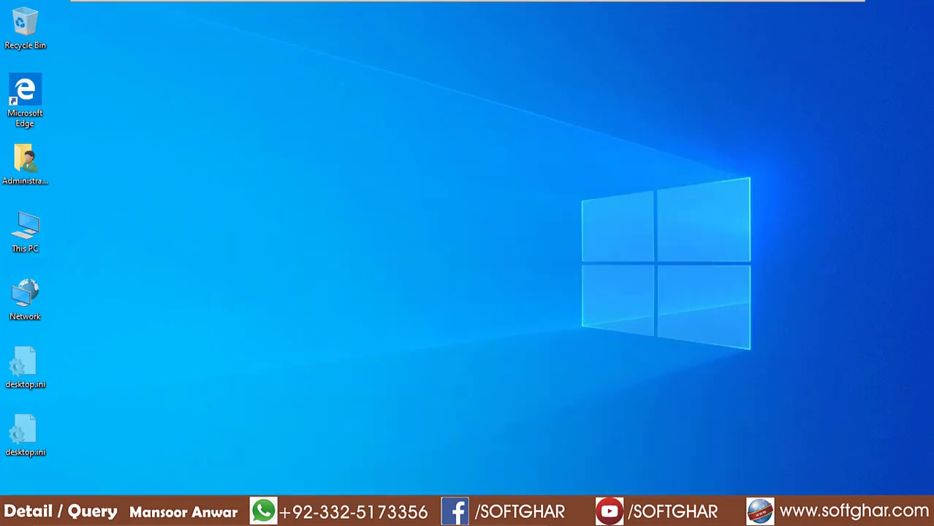
mouse_move(491, 512)
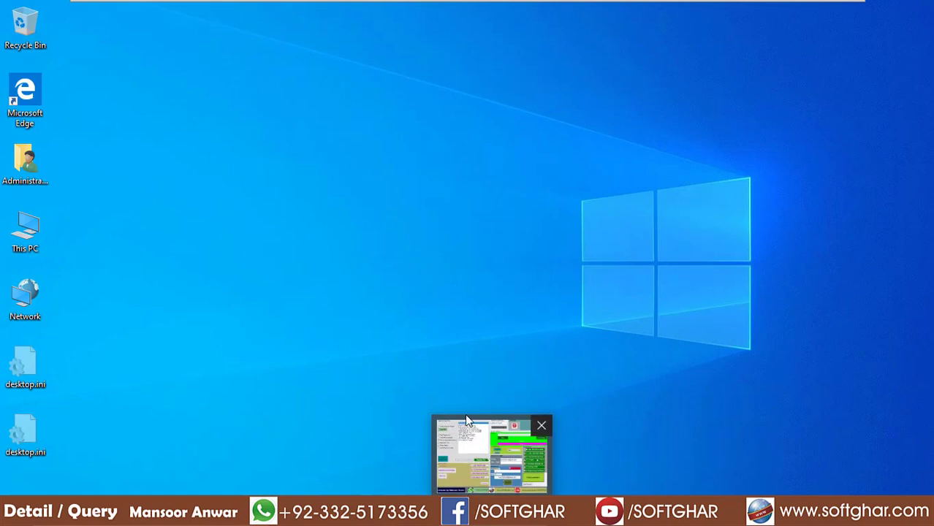
double_click(35, 235)
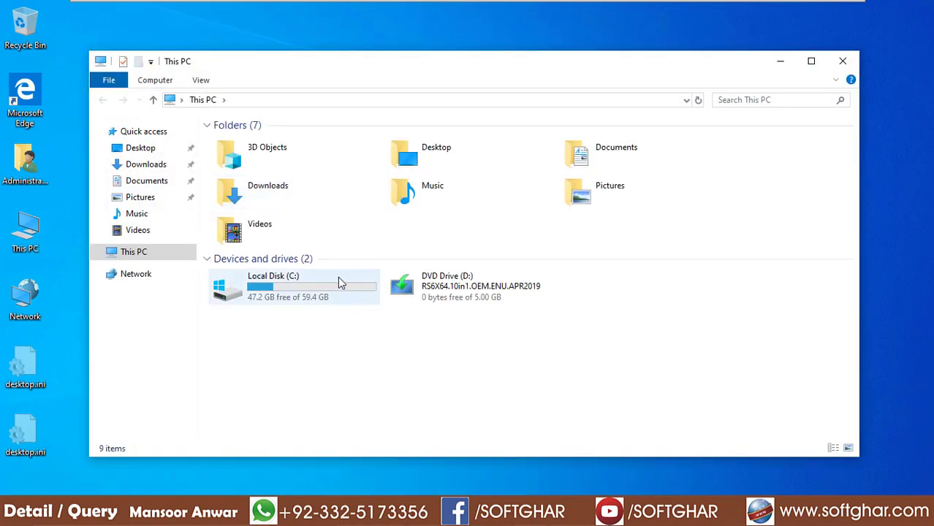
double_click(309, 292)
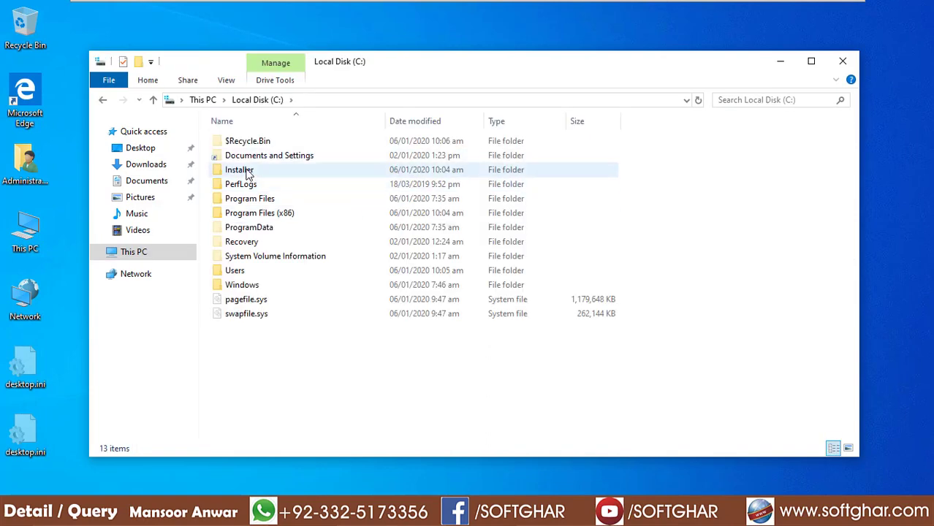
Open the Installer folder on Local Disk (C:).
double_click(247, 172)
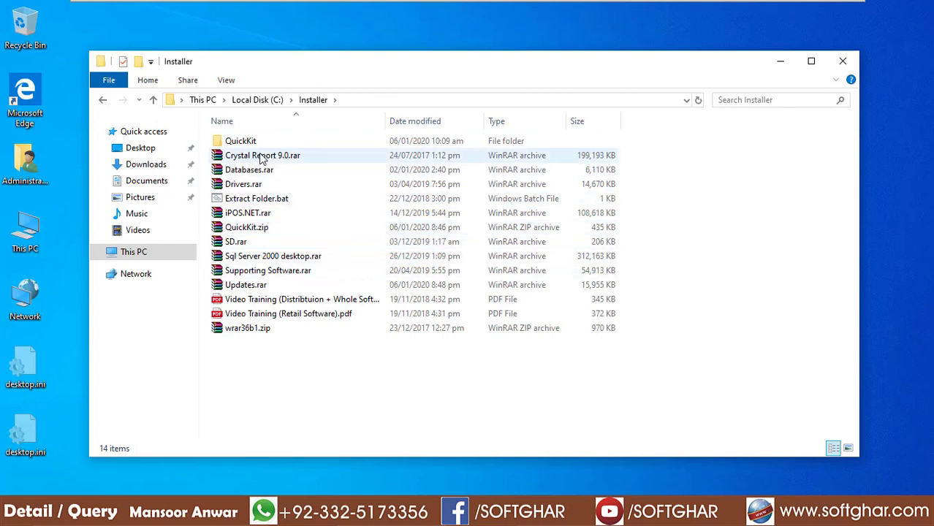
click(261, 157)
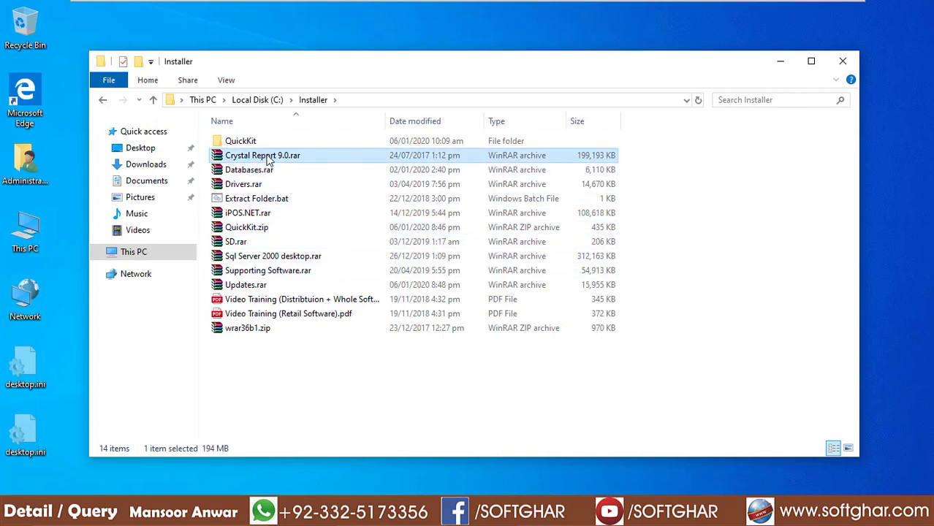
shift+click(261, 185)
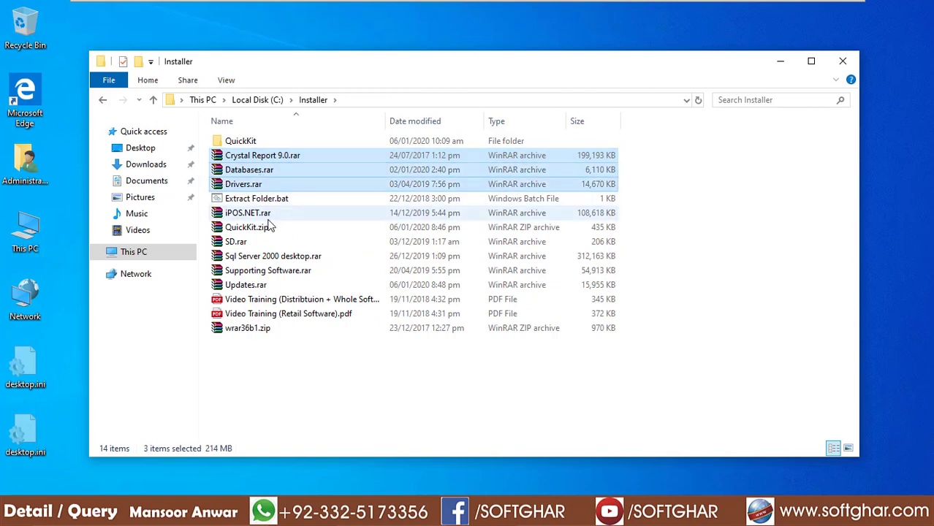
ctrl+click(241, 213)
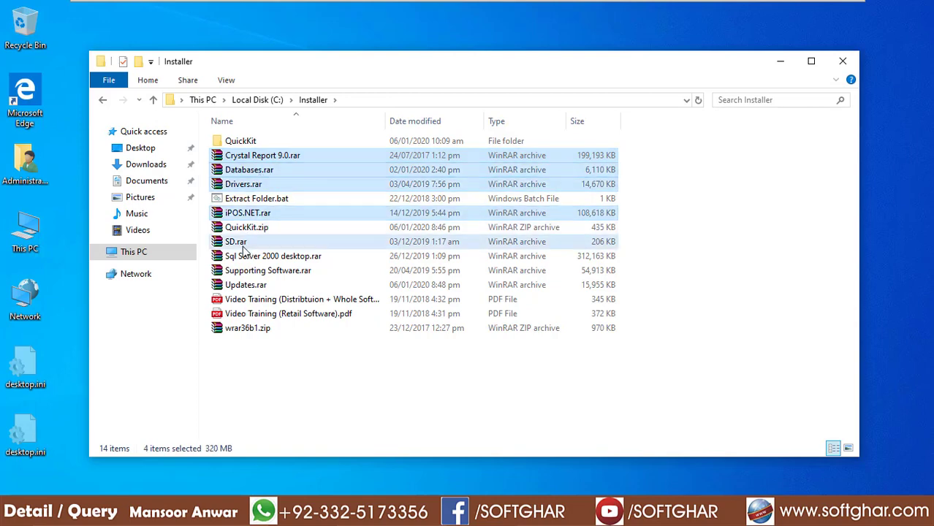
ctrl+click(243, 244)
ctrl+click(248, 257)
ctrl+click(256, 271)
ctrl+click(260, 286)
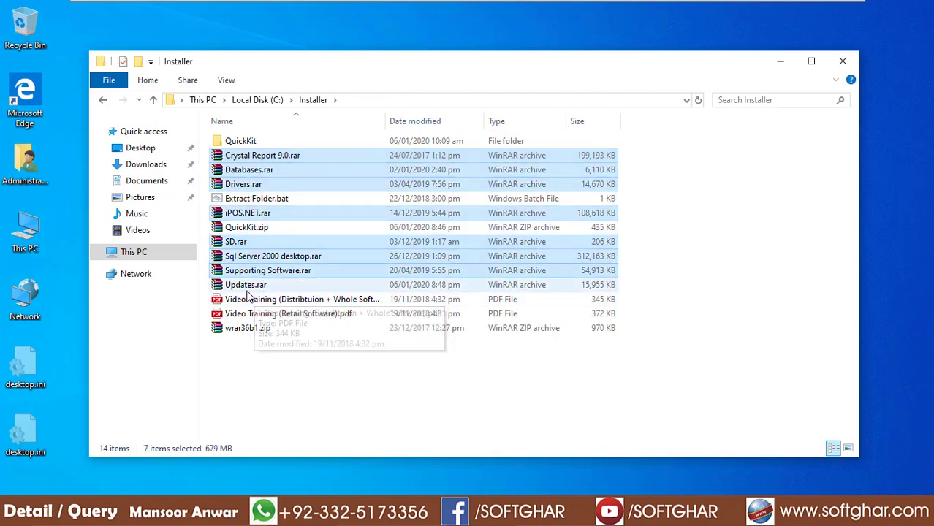
ctrl+click(250, 332)
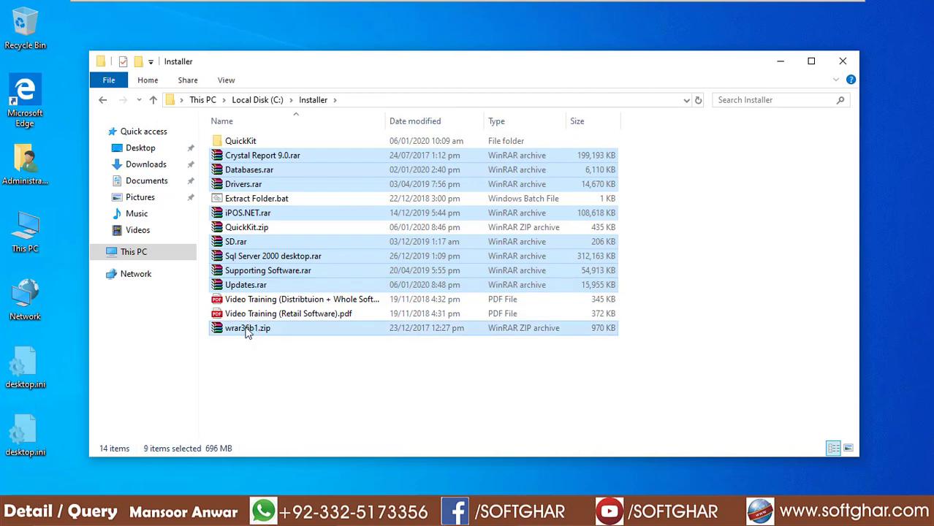
ctrl+click(260, 330)
right_click(260, 289)
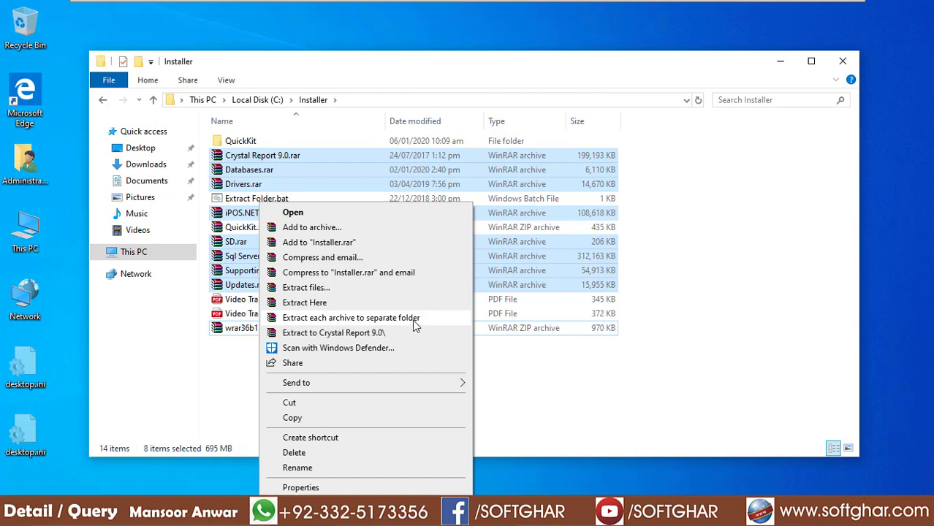
click(567, 376)
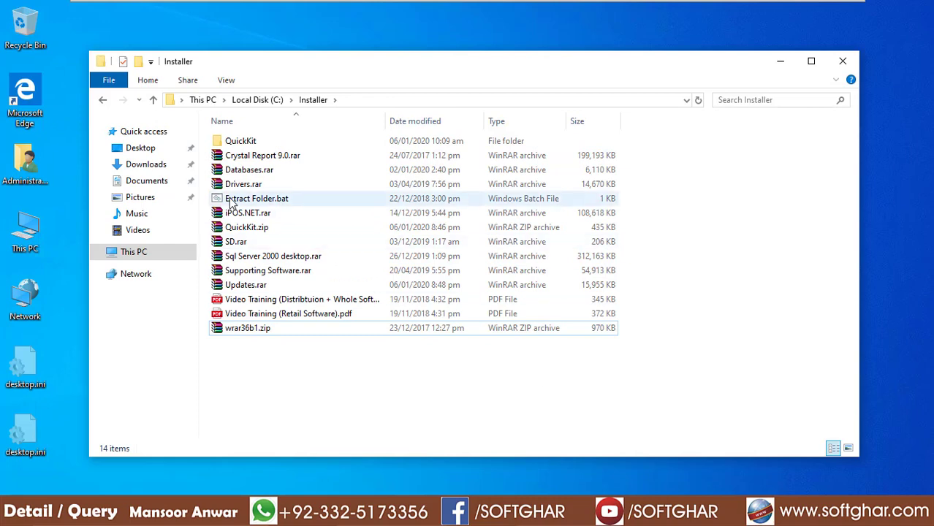
Run Extract Folder.bat to unpack the archives into separate folders, and maximize the Installer folder window.
click(272, 202)
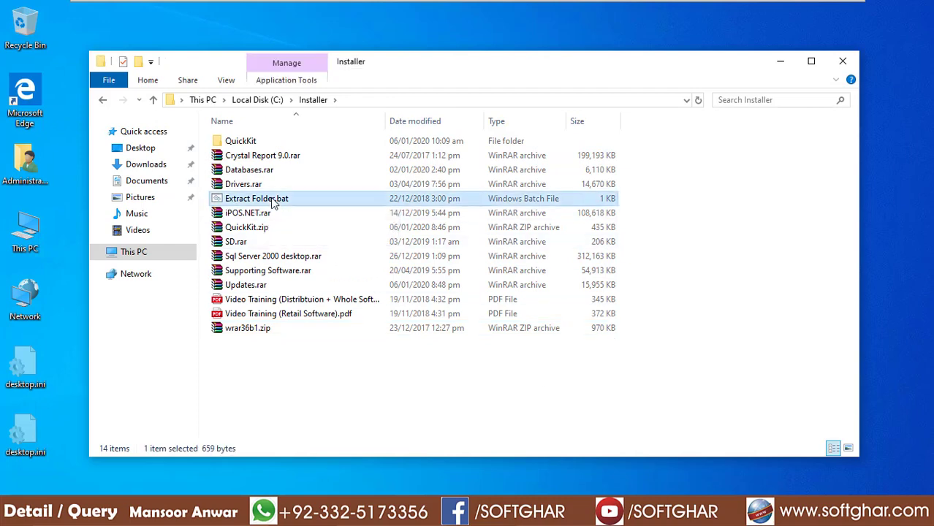
double_click(468, 199)
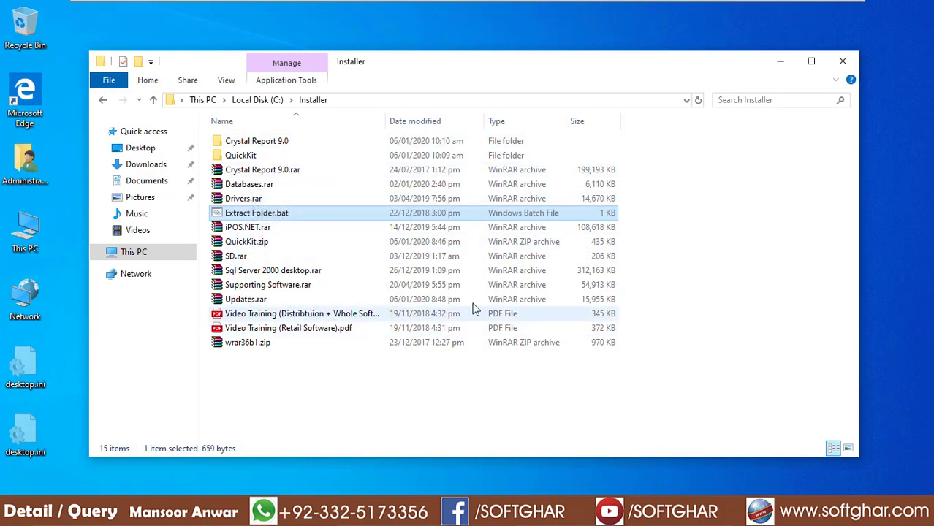
key(Return)
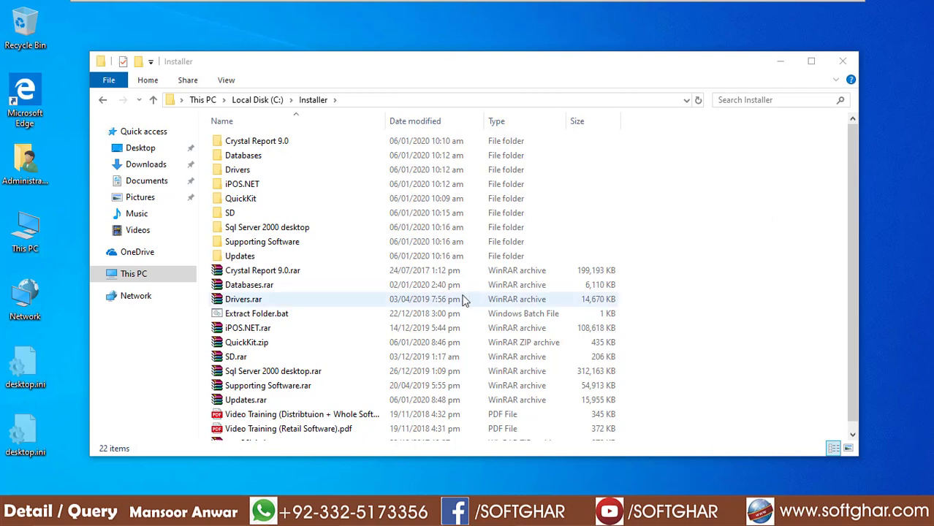
scroll(470, 299, down, 1)
scroll(646, 247, up, 1)
double_click(749, 66)
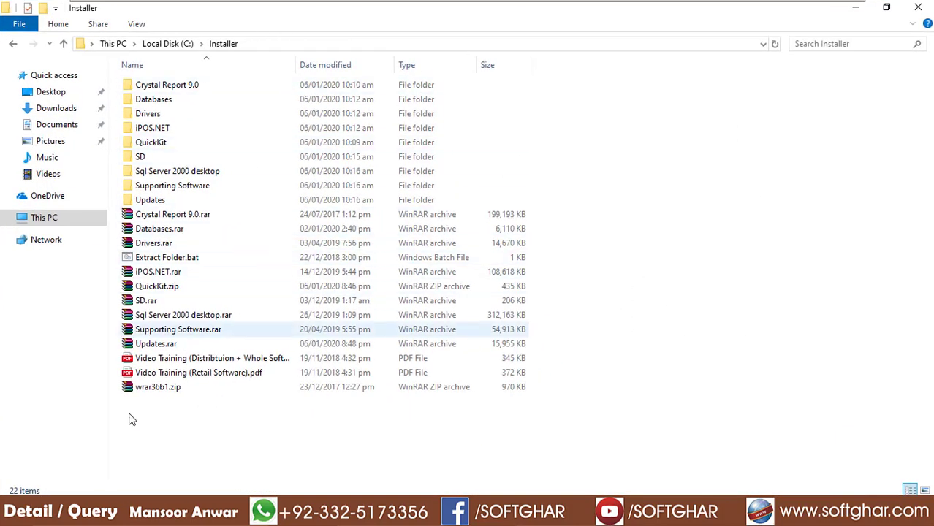
click(228, 100)
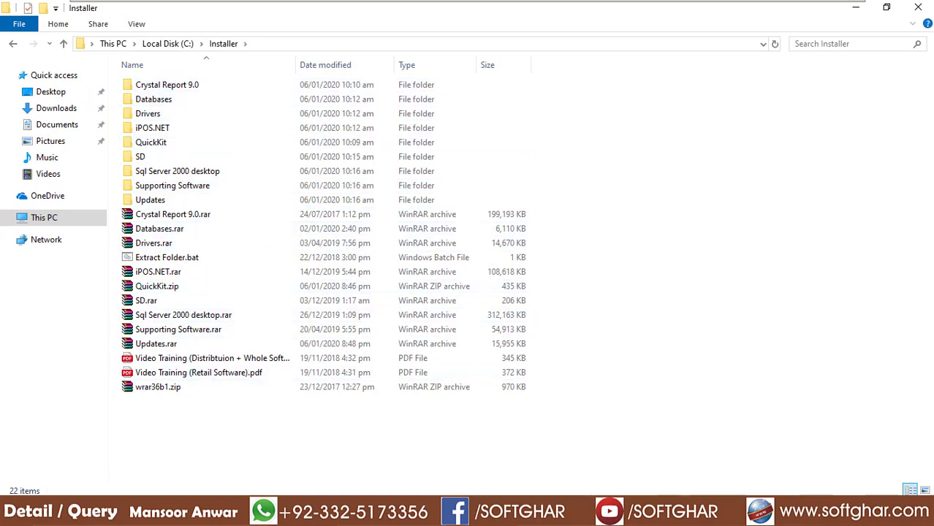
Switch to the Silent Installation window and choose the Server installation type with Retail, checking the database names.
click(569, 512)
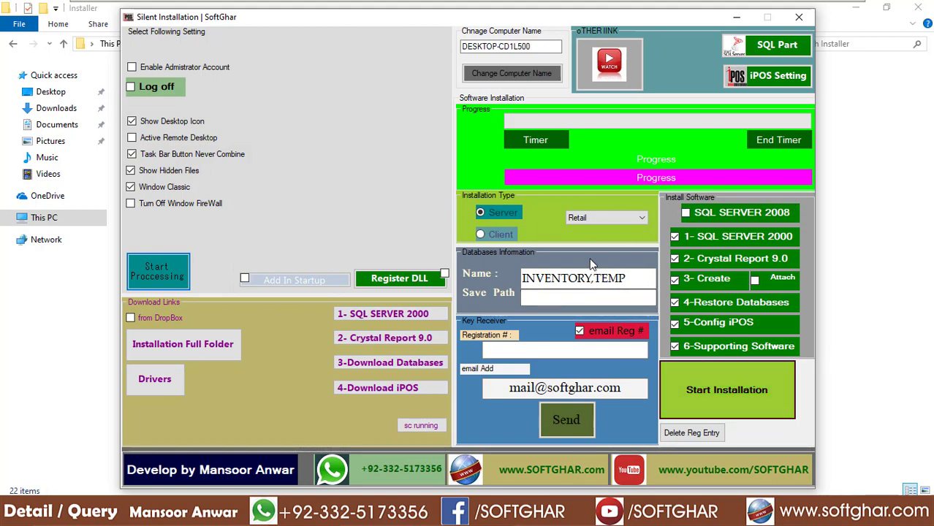
click(604, 222)
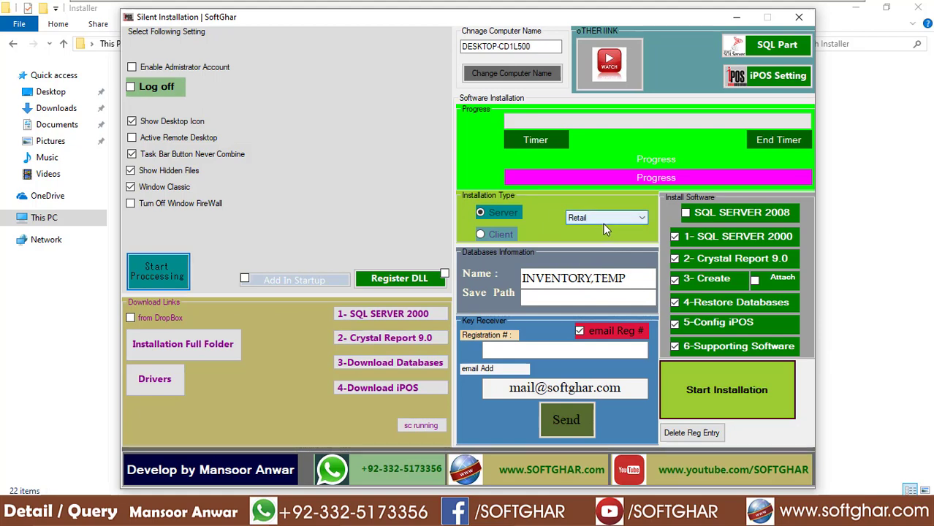
click(496, 214)
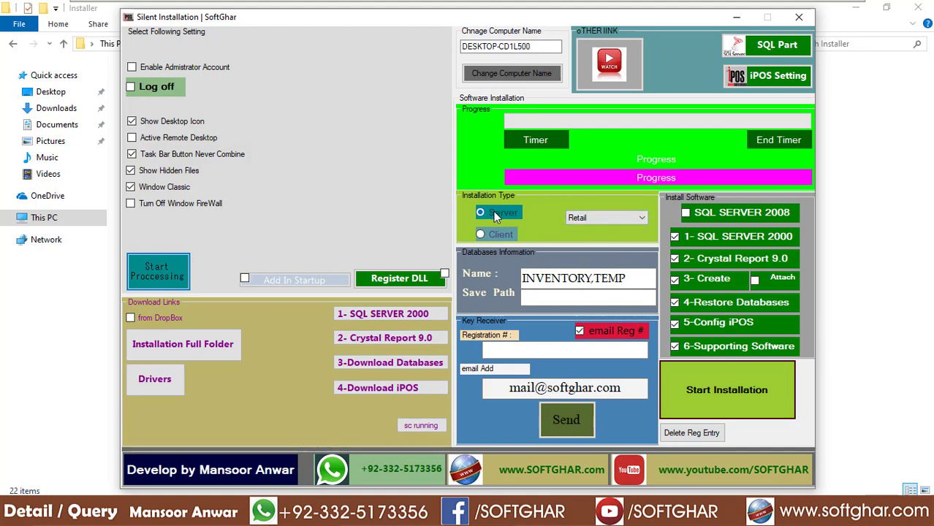
click(482, 213)
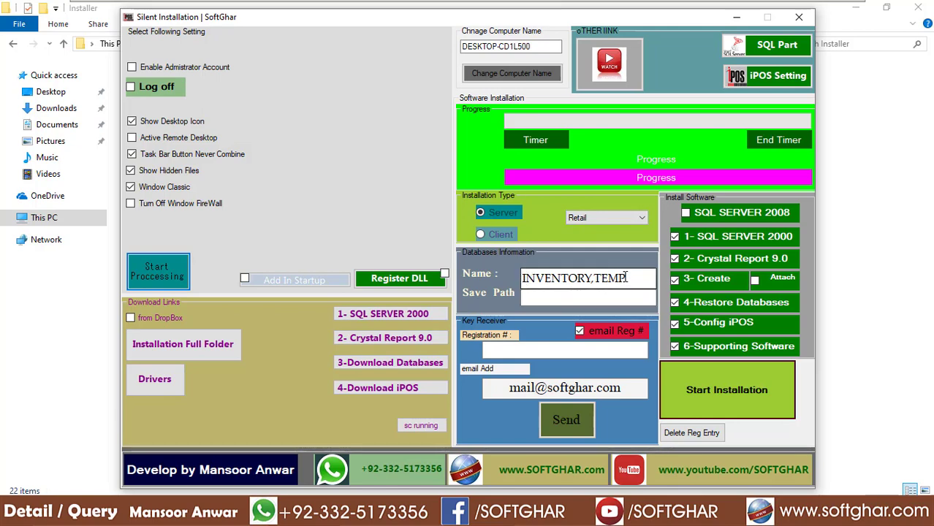
drag(627, 278, 517, 277)
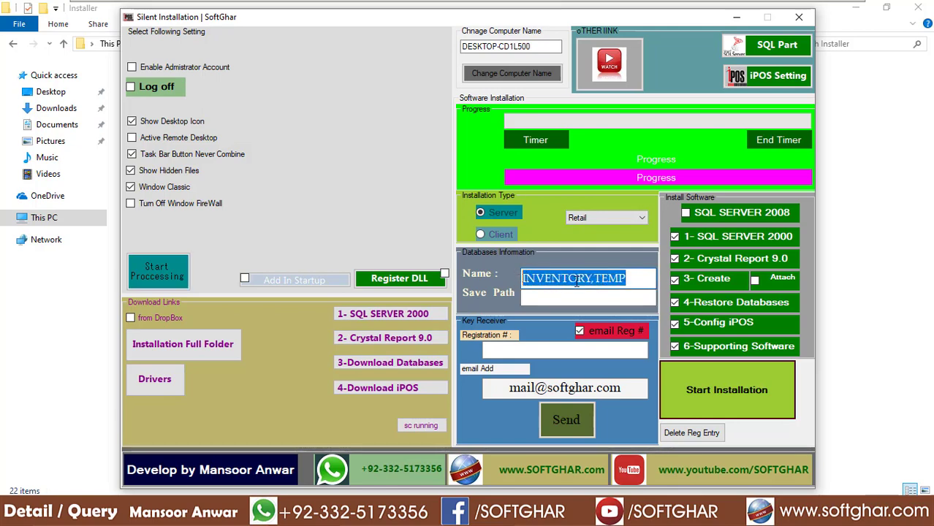
Check the INVENTORY and TEMP backup files in the nested Databases folder against the database names in Silent Installation.
key(alt+Tab)
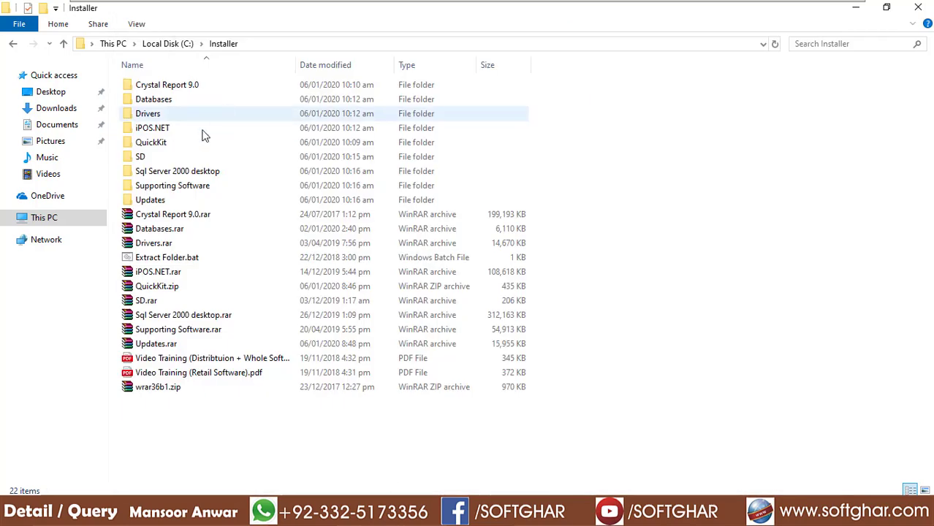
double_click(162, 100)
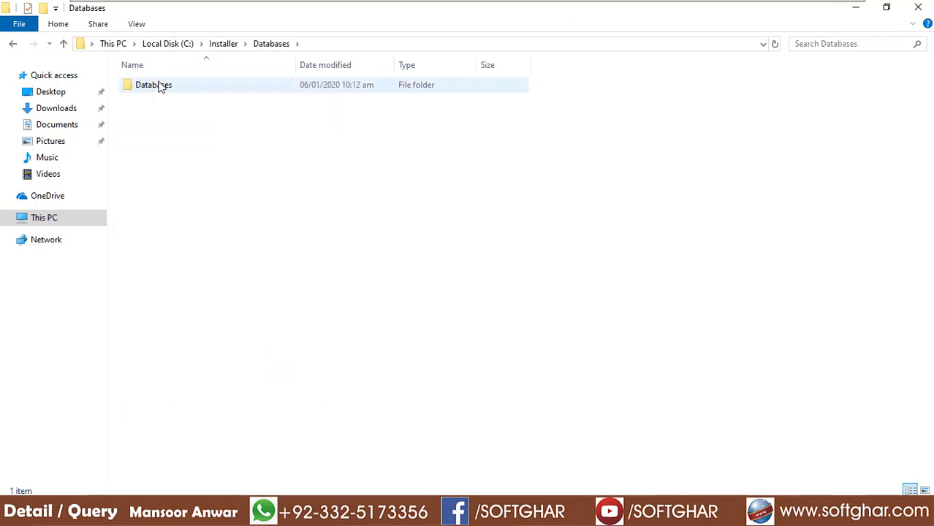
double_click(161, 86)
click(179, 88)
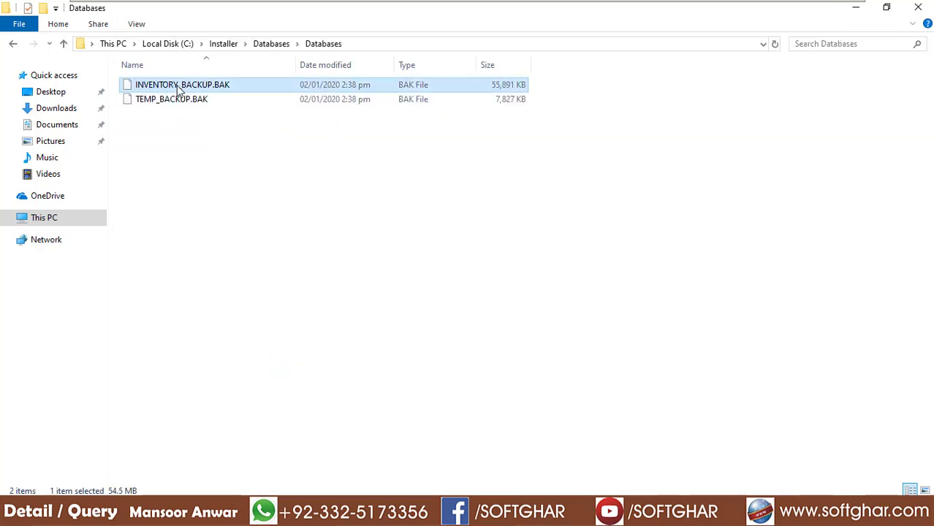
click(171, 102)
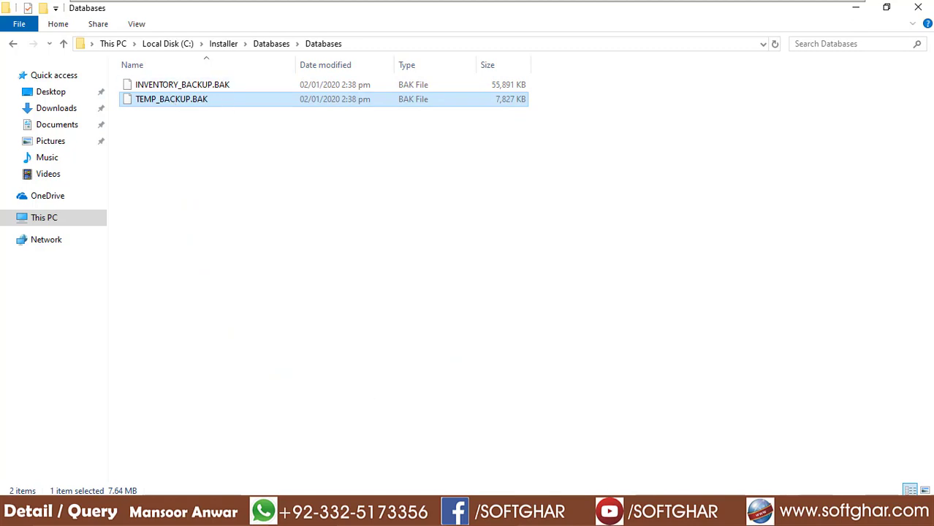
key(alt+Tab)
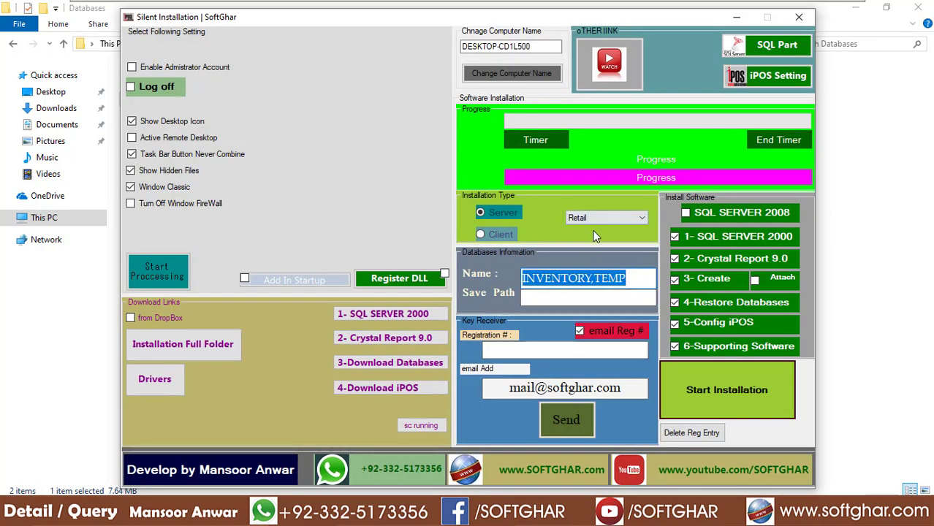
Try the Client installation type, compare its database name with the backup files, and switch back to Server.
click(493, 236)
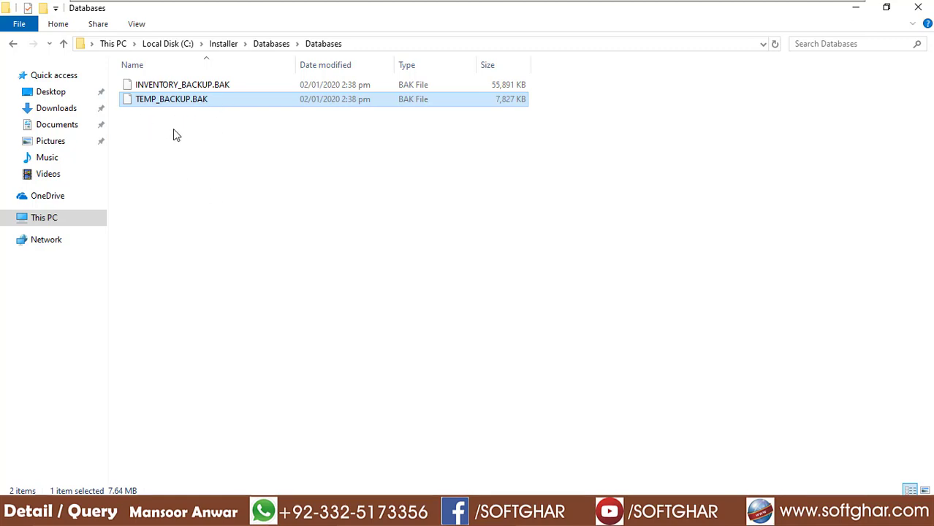
key(ctrl+a)
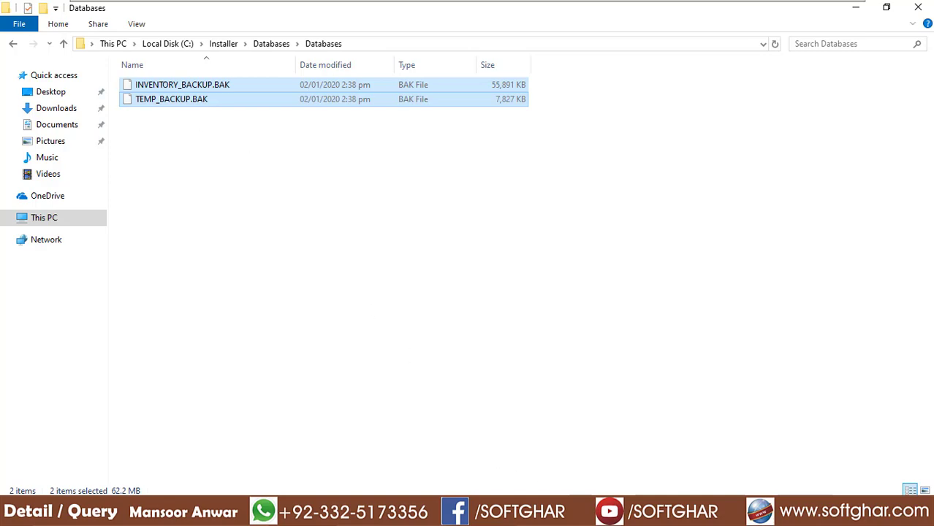
click(541, 512)
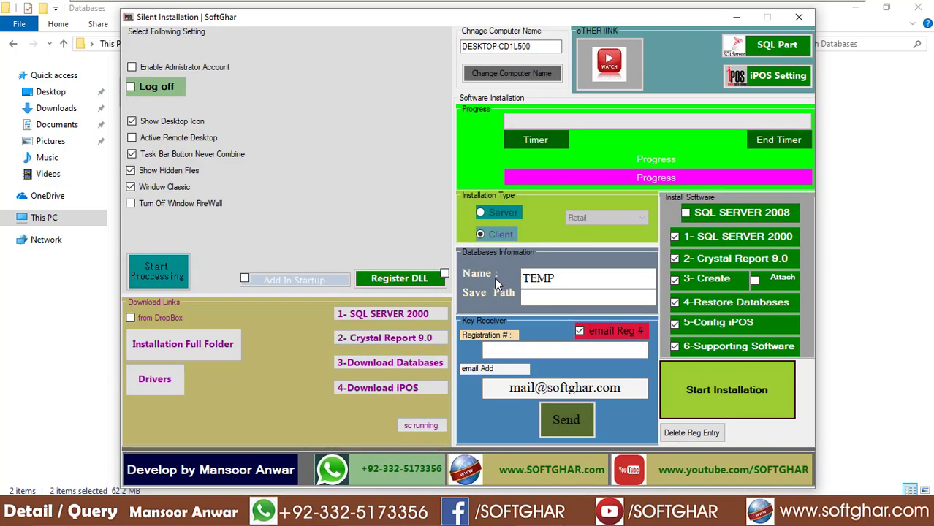
click(483, 212)
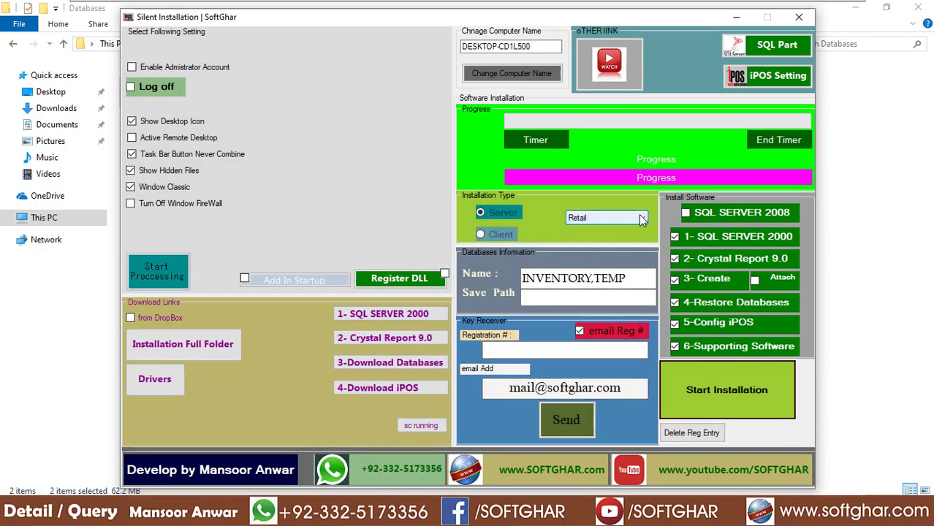
Try the WholeSale and Distribution variants and the Client type, and return the installation to Server with Retail.
click(642, 219)
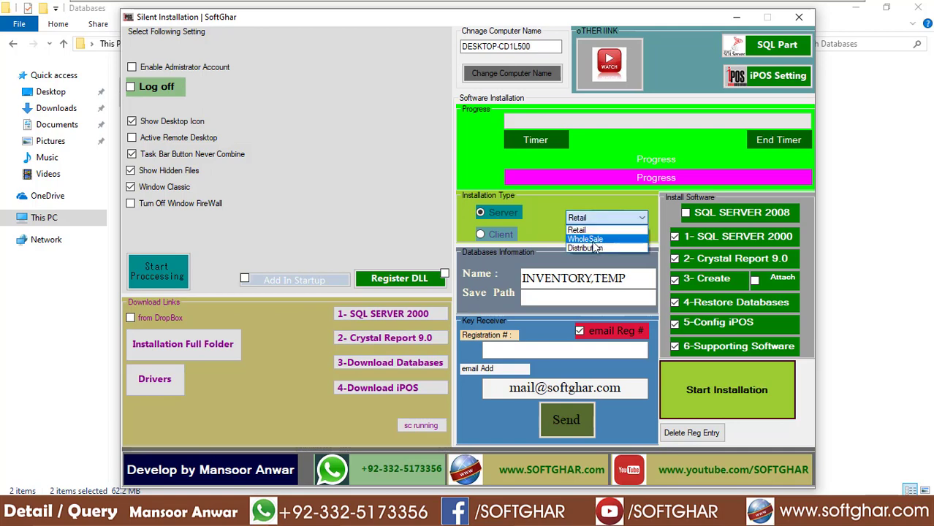
click(592, 240)
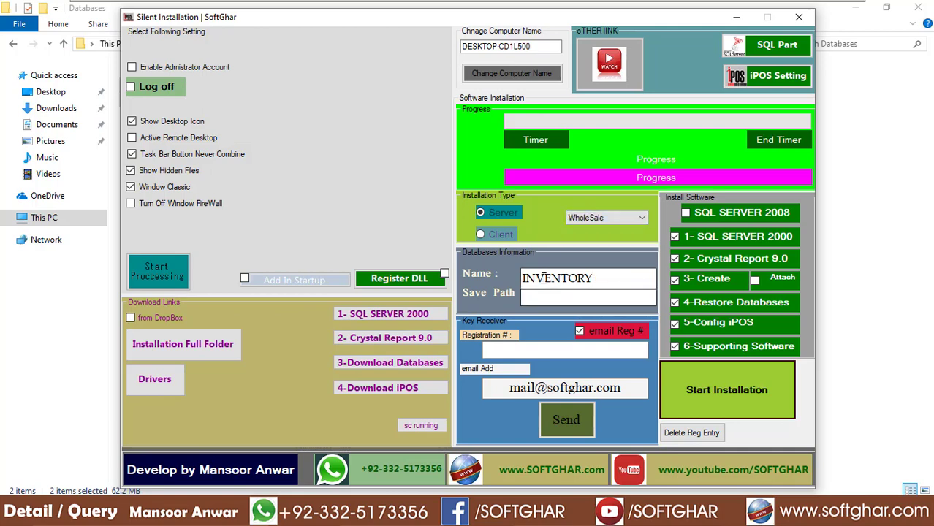
click(641, 220)
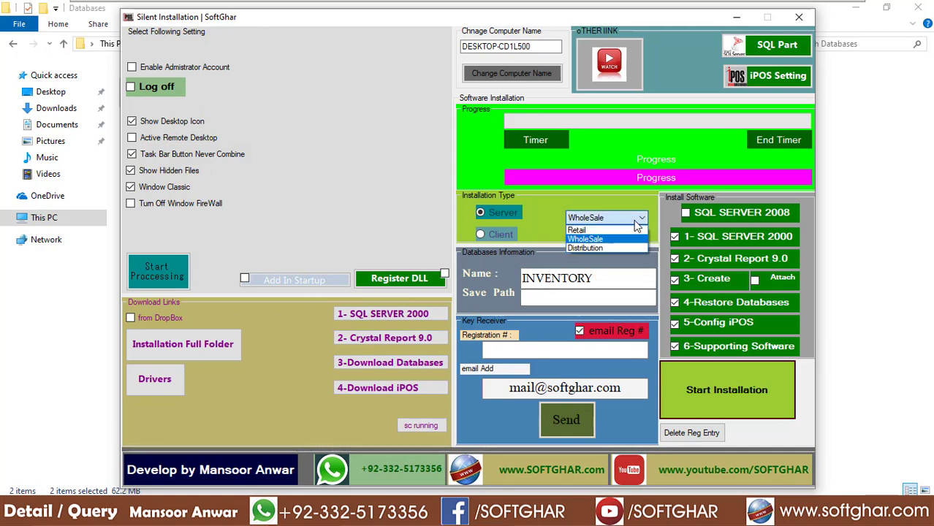
click(606, 248)
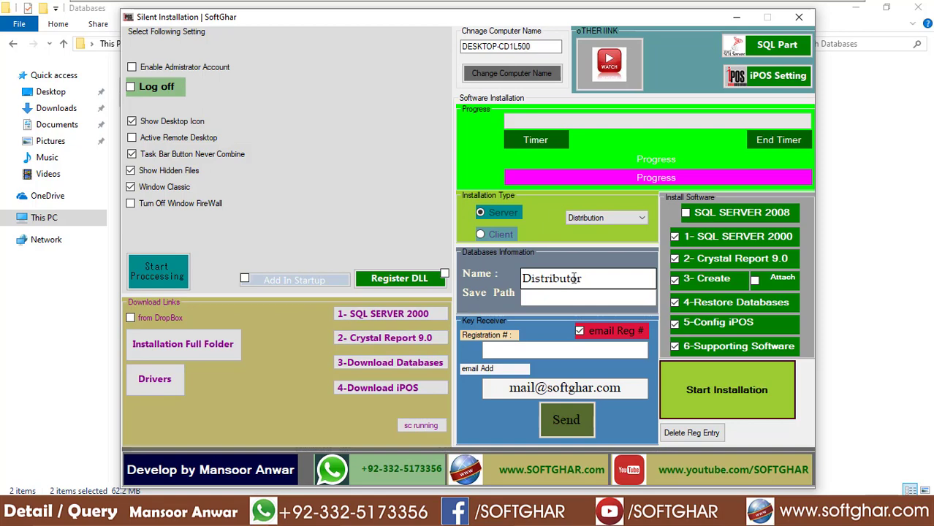
click(503, 235)
click(497, 212)
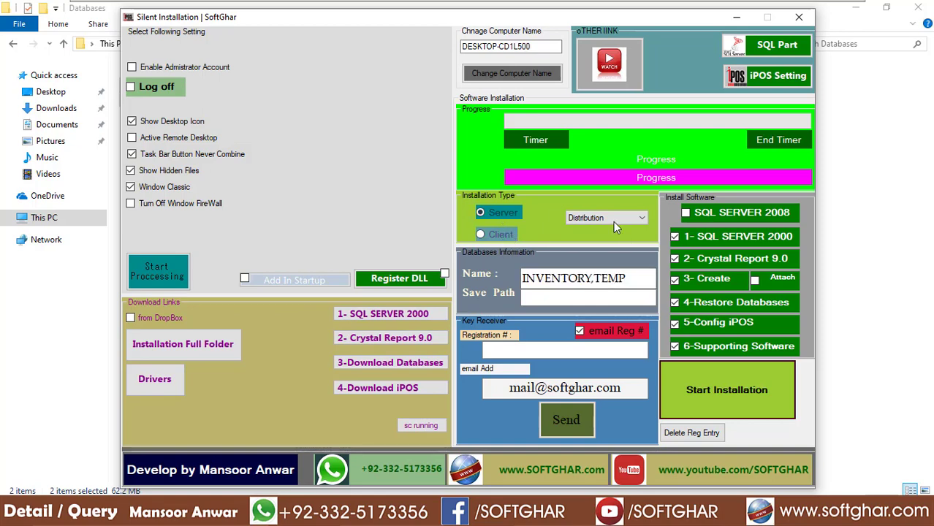
click(613, 221)
click(596, 232)
Review the two database backup files in the Databases folder and return to the Installer folder.
click(212, 512)
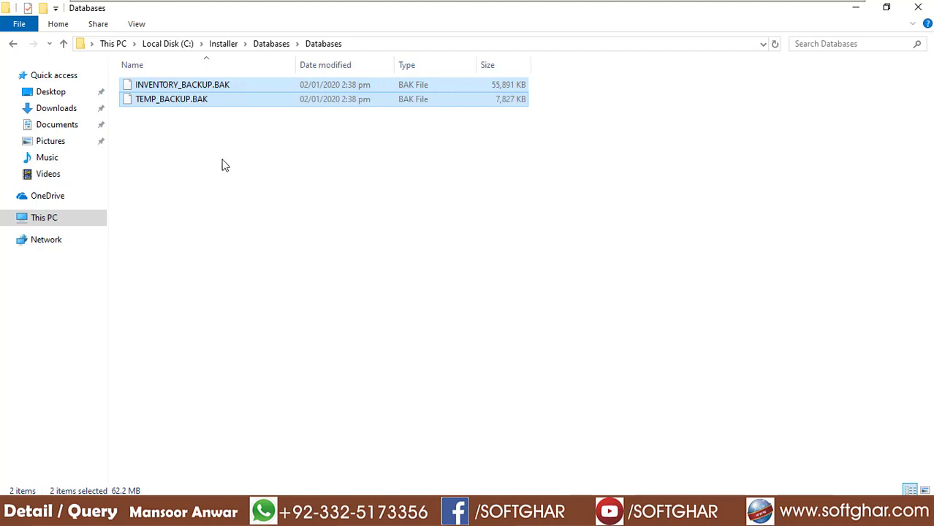
drag(217, 168, 180, 87)
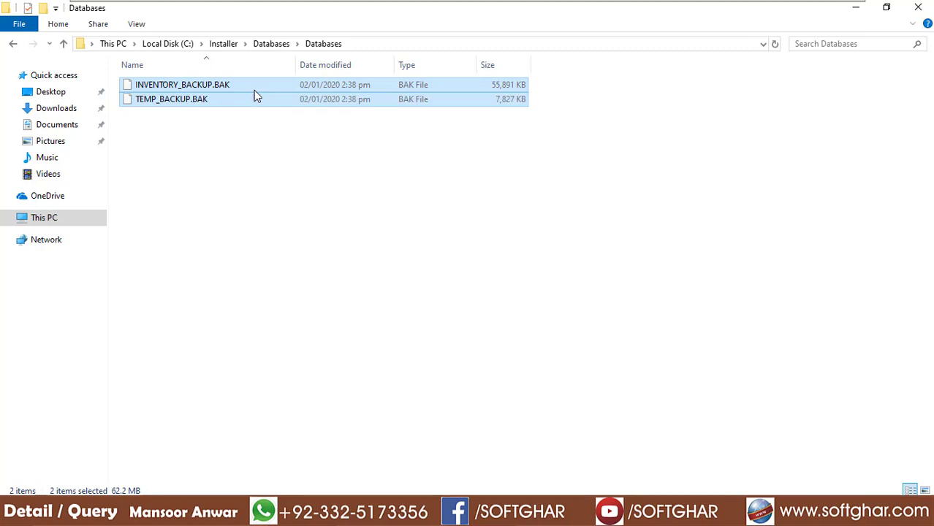
click(232, 46)
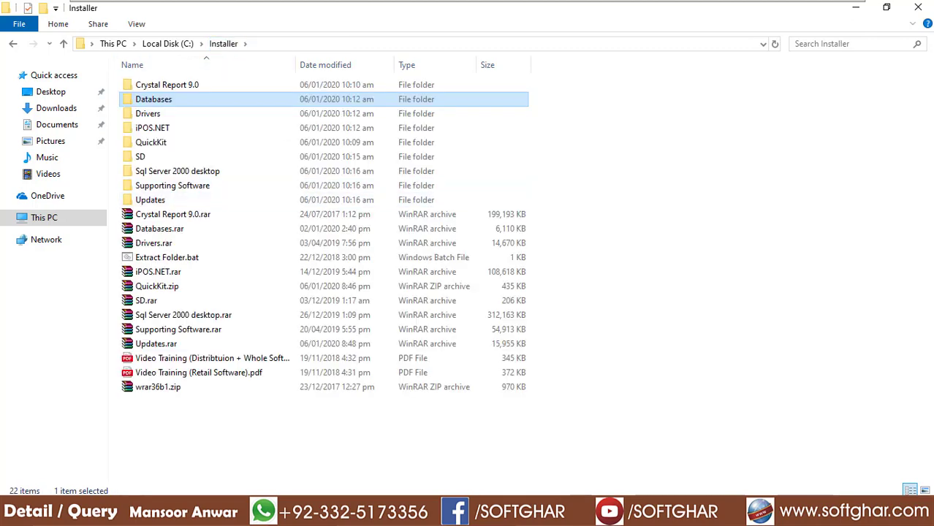
Review the installer files in the Supporting Software folder and return to the Installer folder.
mouse_move(569, 512)
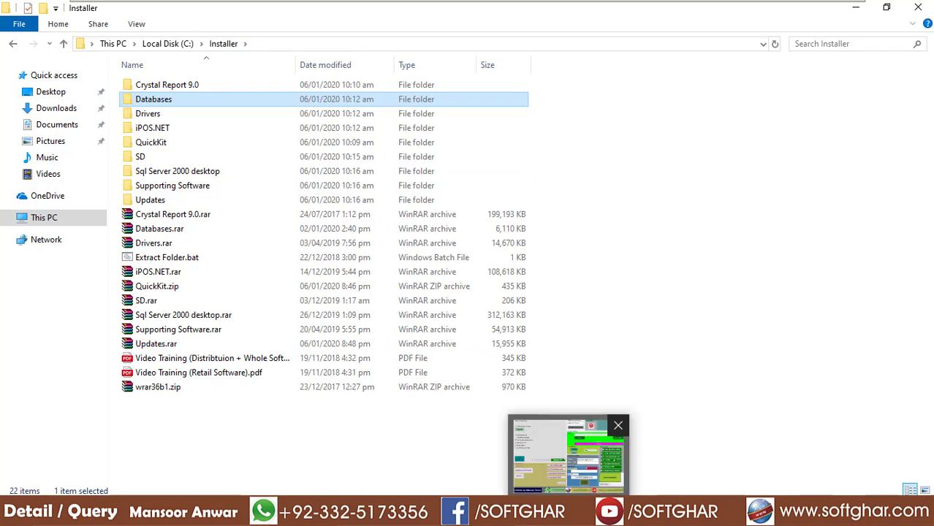
mouse_move(548, 480)
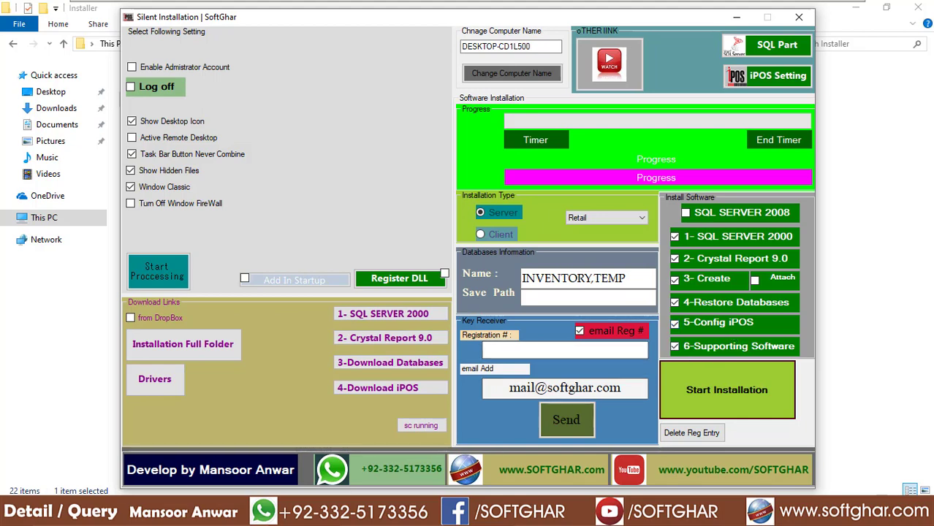
click(322, 516)
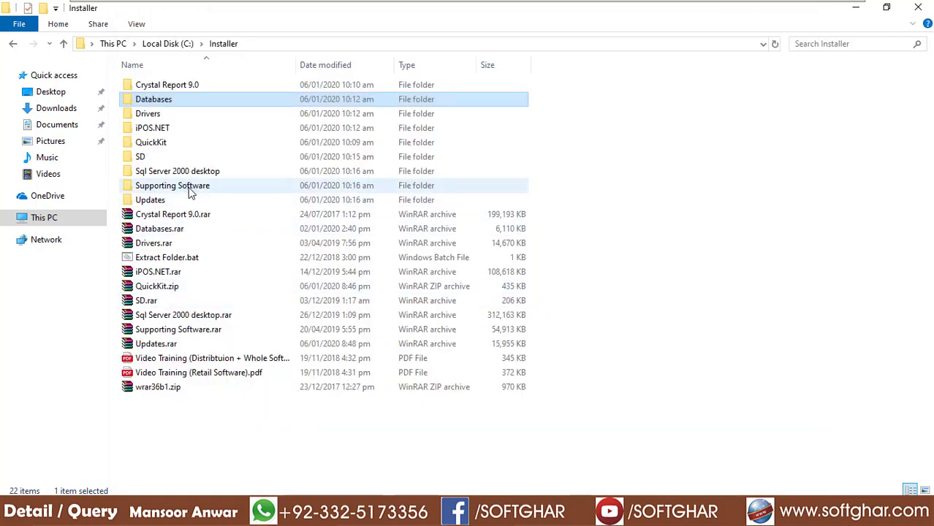
double_click(185, 187)
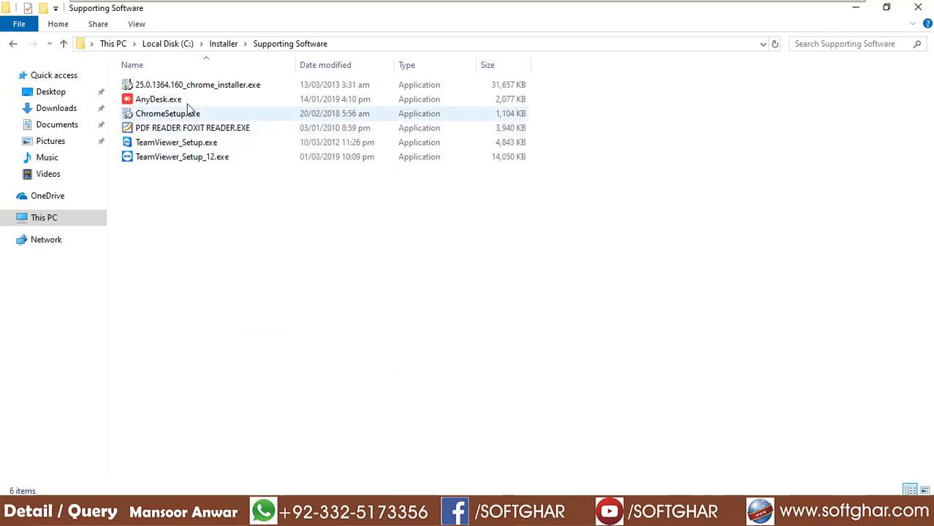
click(188, 88)
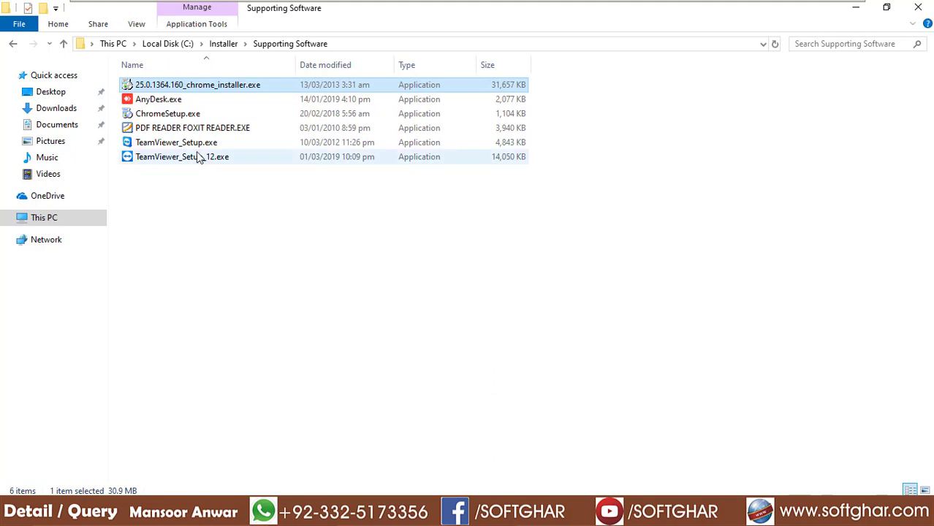
click(438, 512)
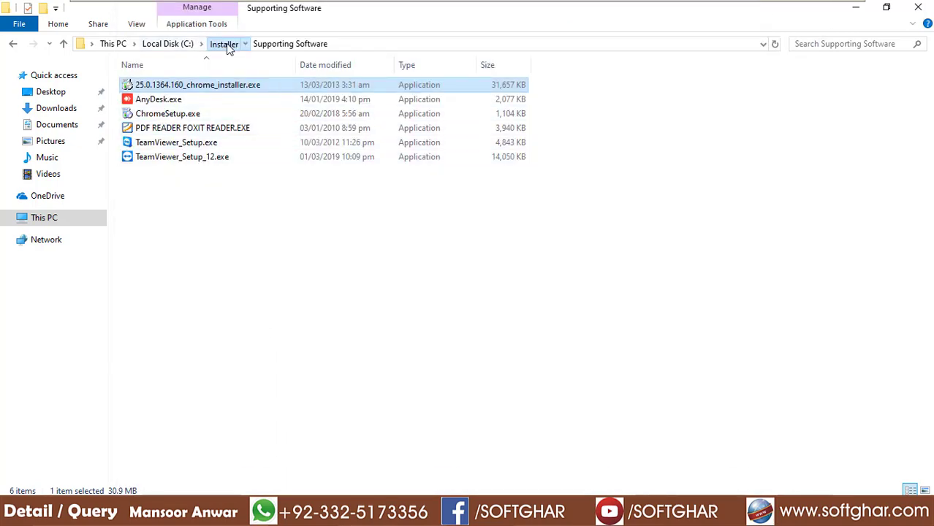
click(222, 43)
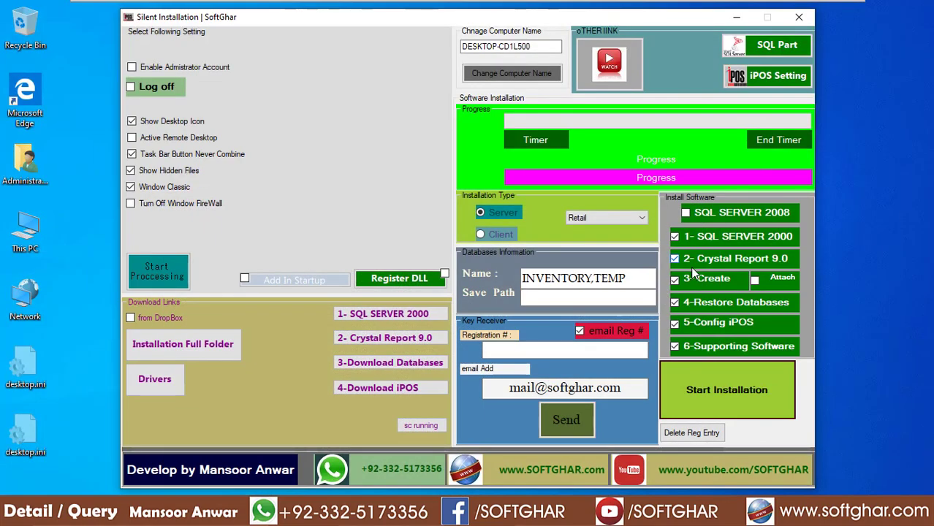
Minimize Silent Installation and open the Sql Server 2000 desktop folder inside C:\Installer.
click(755, 281)
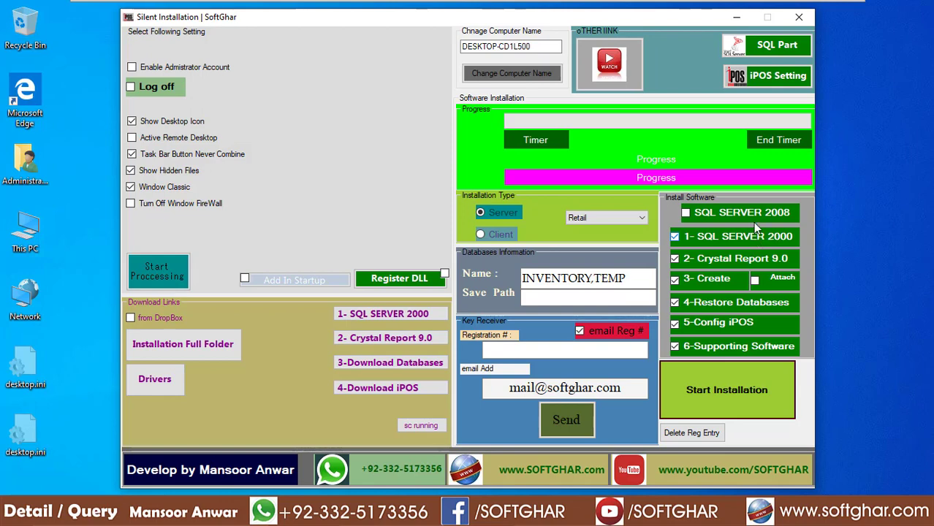
click(737, 17)
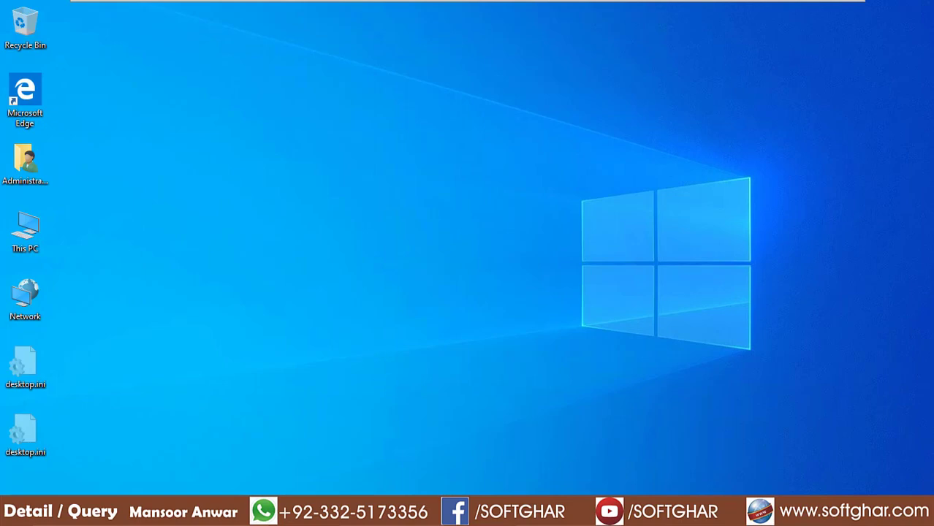
click(220, 513)
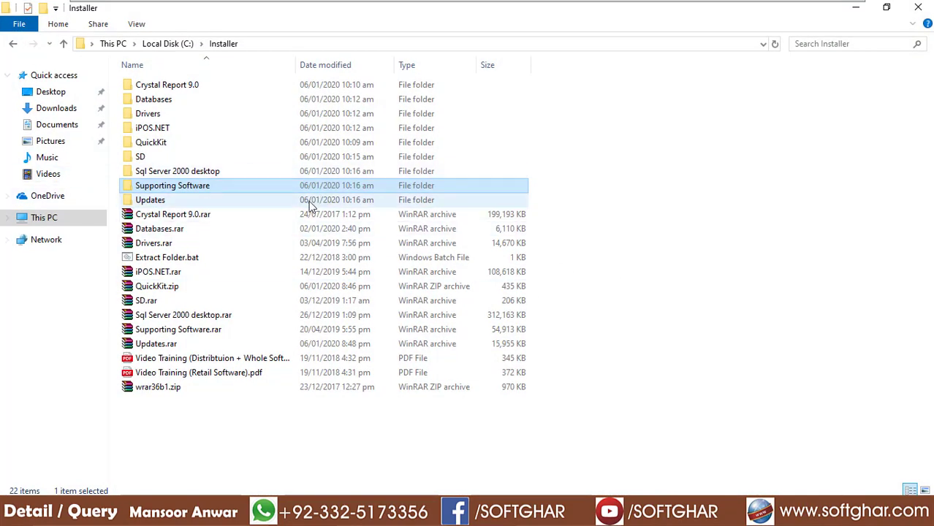
click(195, 174)
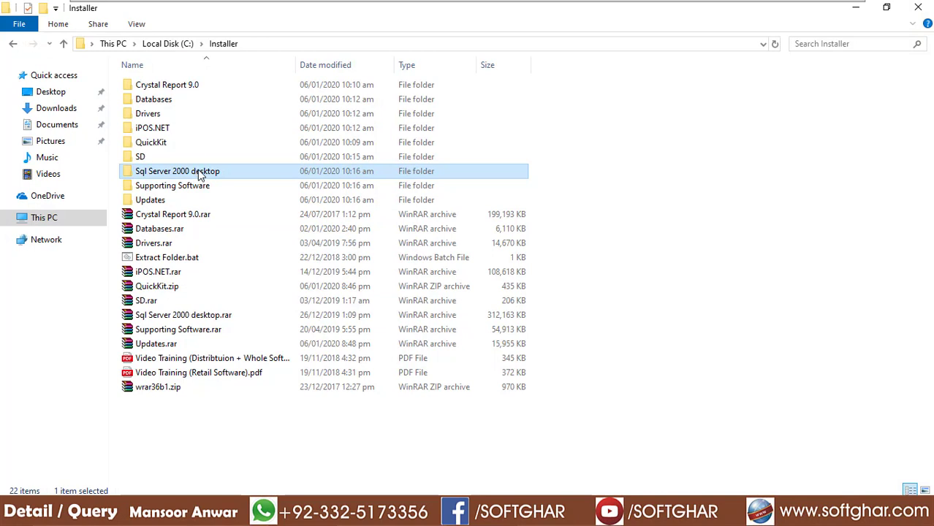
double_click(201, 176)
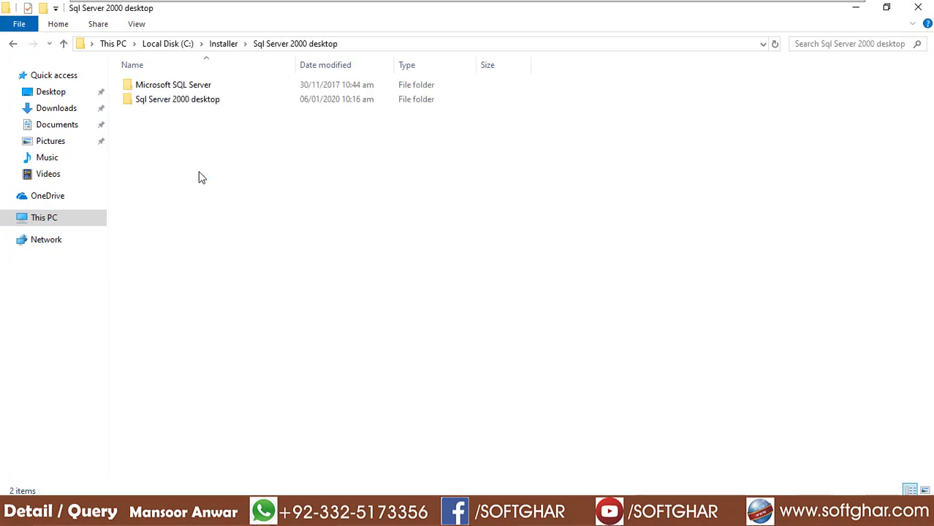
Copy the Microsoft SQL Server folder into C:\Program Files (x86).
click(198, 87)
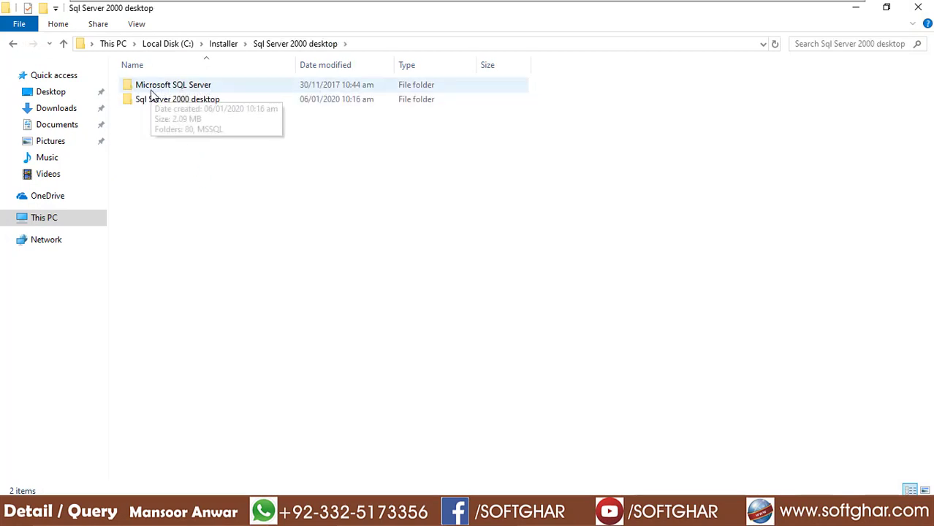
click(195, 89)
right_click(193, 88)
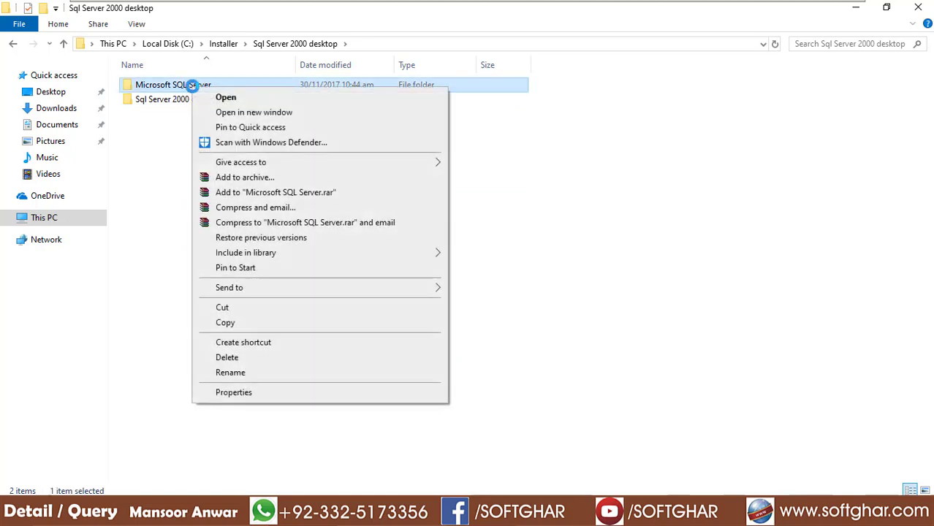
click(275, 324)
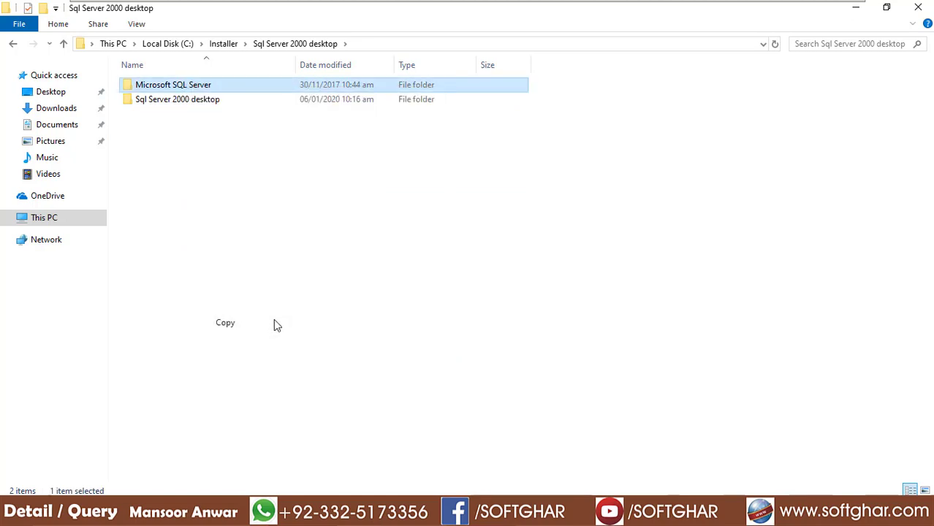
click(42, 217)
double_click(196, 194)
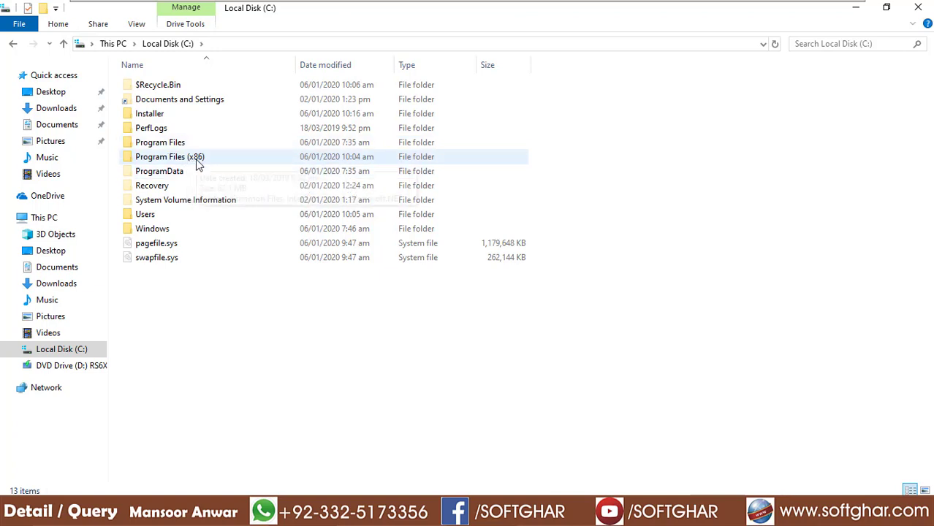
mouse_move(196, 162)
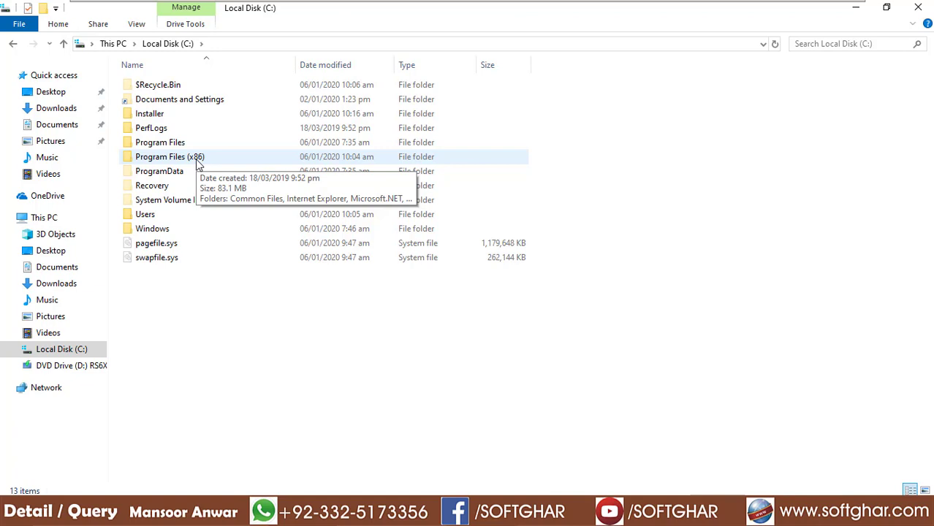
double_click(196, 161)
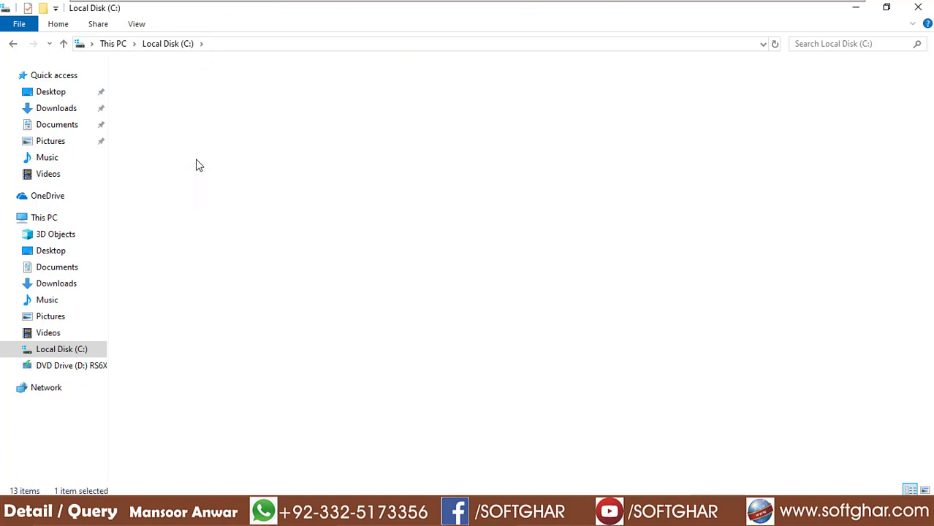
right_click(676, 209)
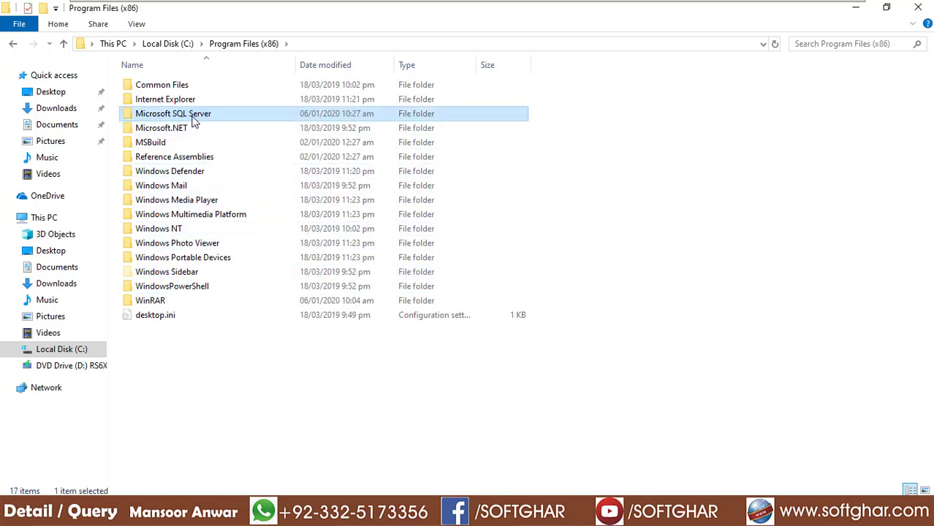
Check the contents of the copied Microsoft SQL Server folder, including 80 and MSSQL\binn, and return to Program Files (x86).
right_click(194, 122)
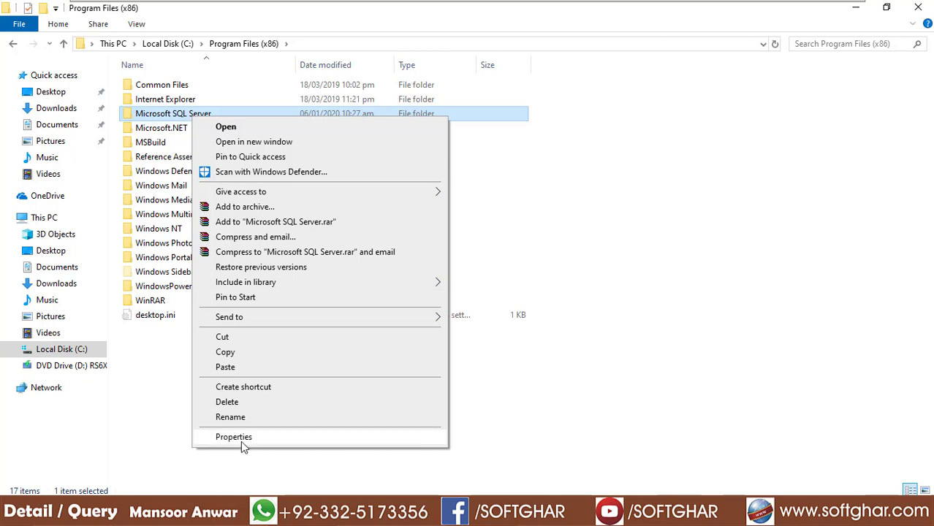
double_click(187, 118)
double_click(150, 87)
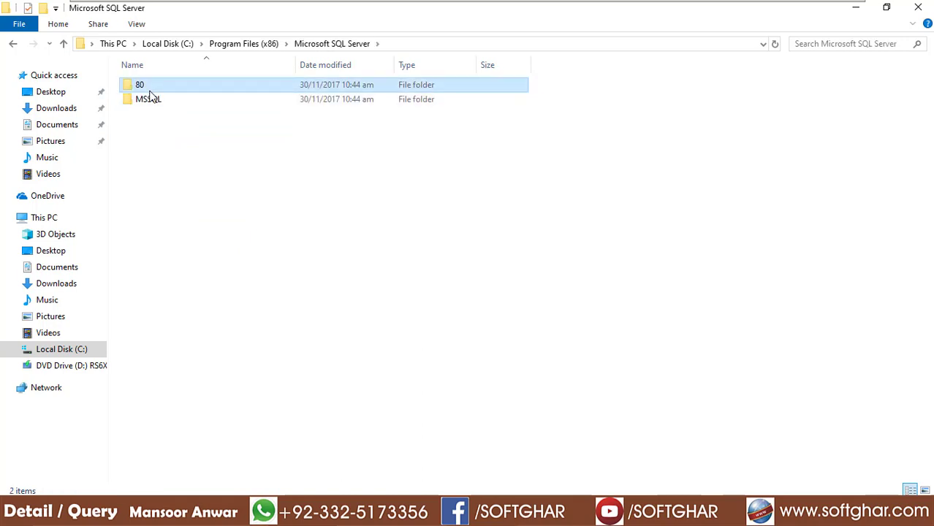
click(16, 48)
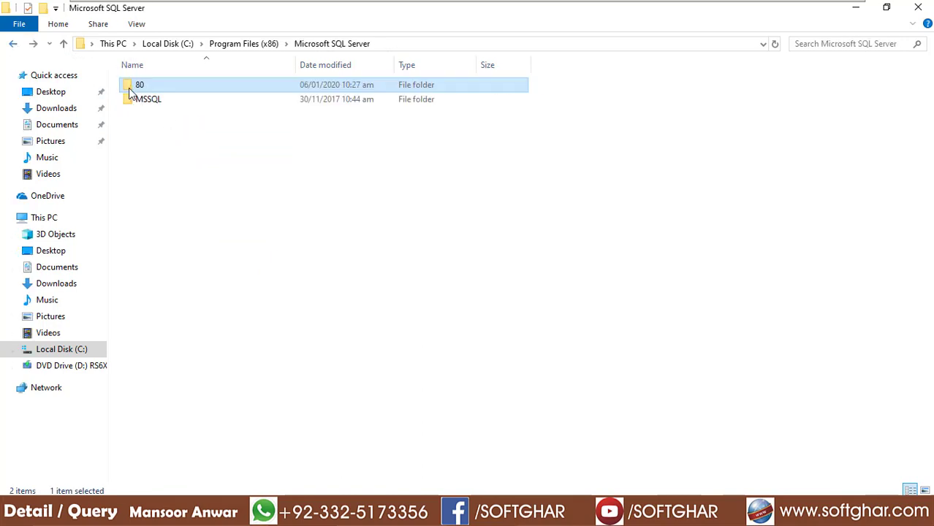
double_click(139, 98)
click(163, 89)
double_click(164, 89)
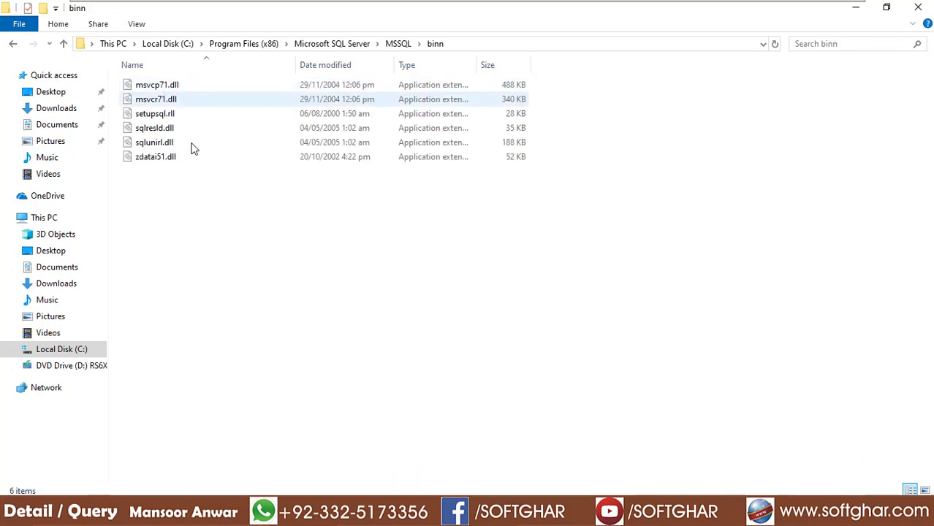
double_click(14, 45)
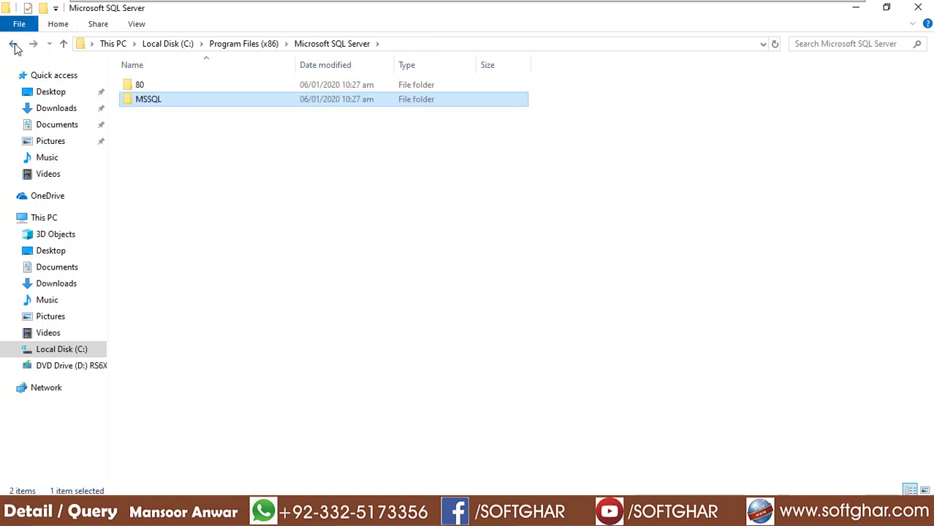
click(15, 48)
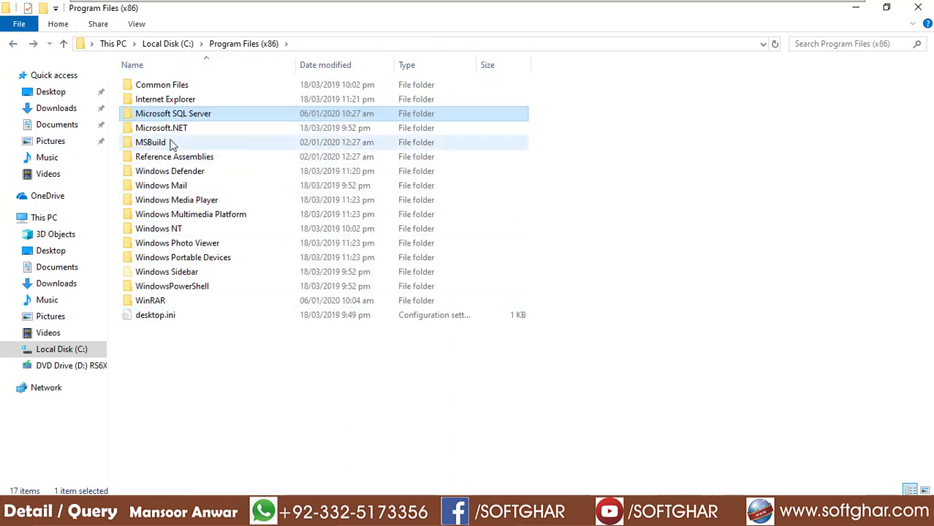
Grant ALL APPLICATION PACKAGES full control over the Microsoft SQL Server folder in Program Files (x86).
right_click(193, 114)
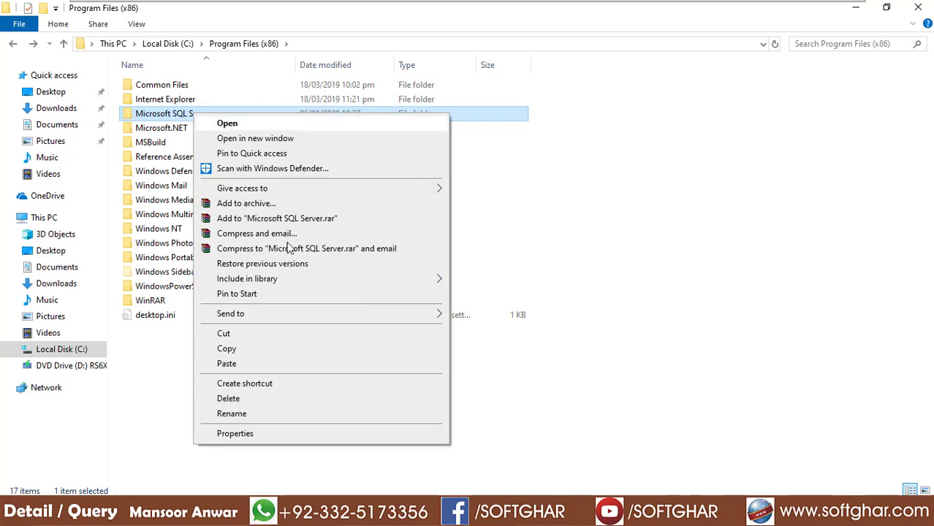
click(261, 435)
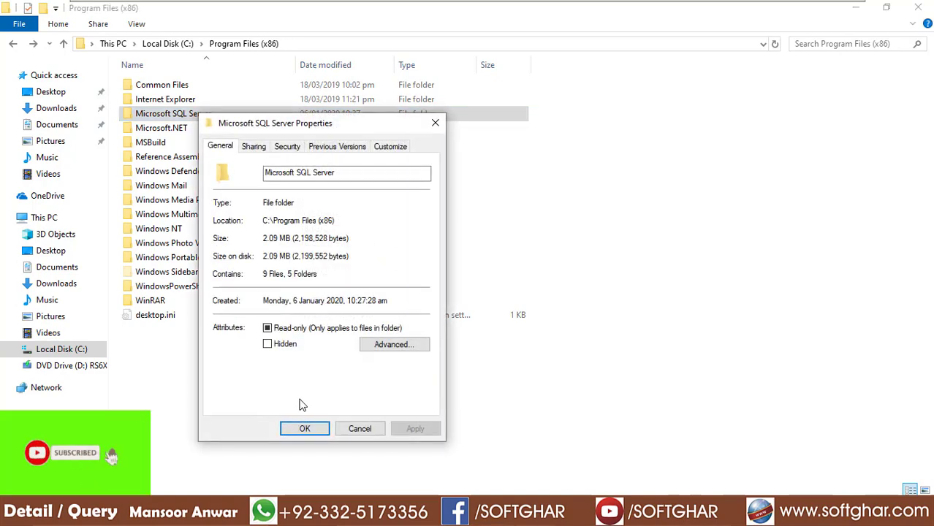
click(287, 147)
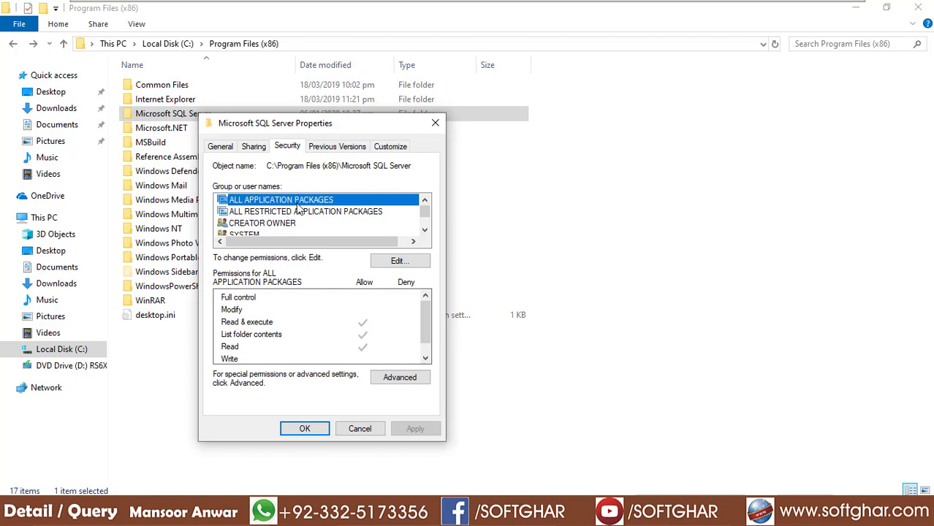
click(398, 261)
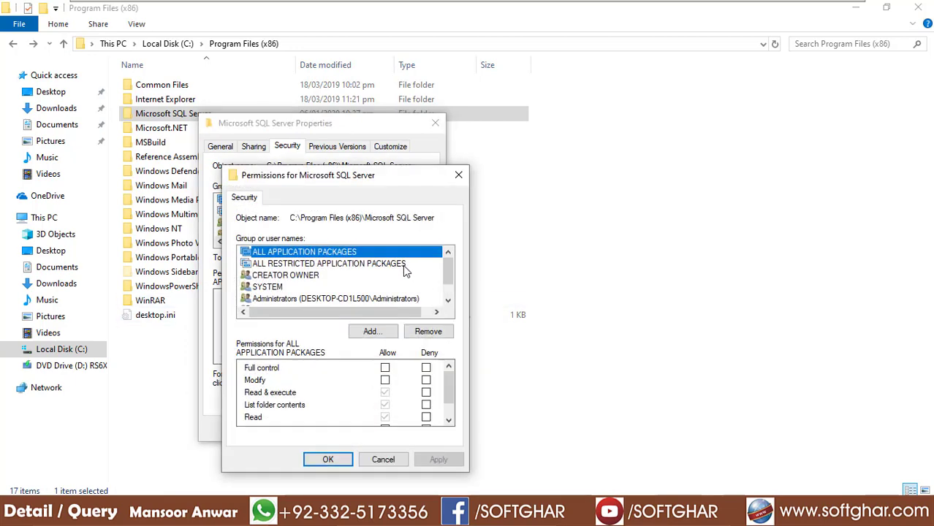
click(385, 368)
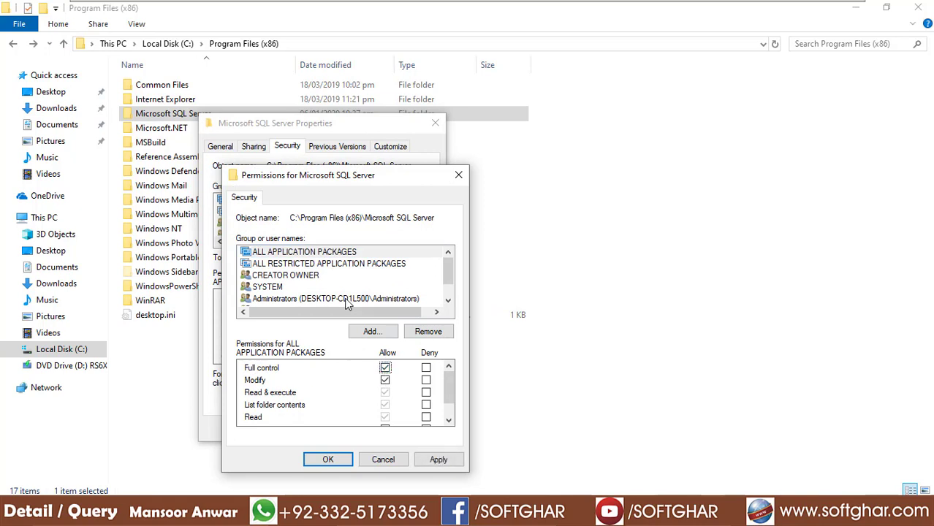
click(444, 460)
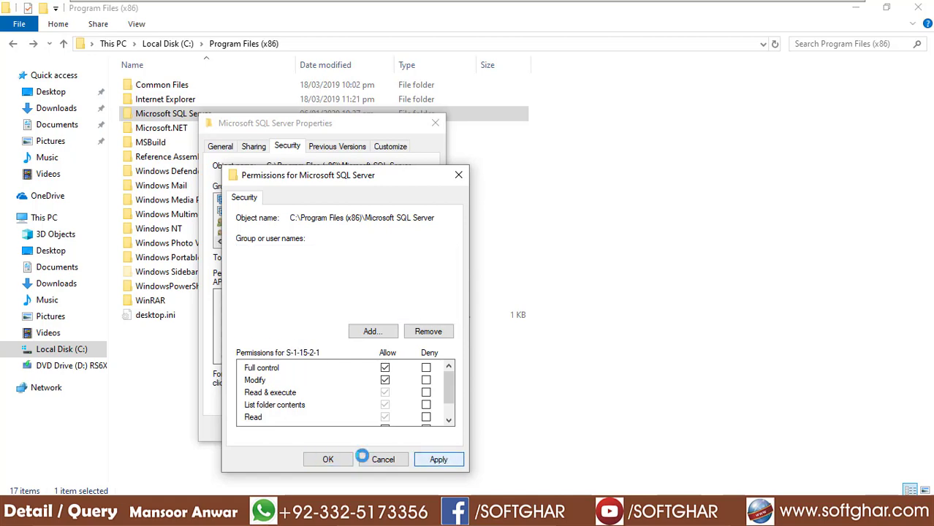
click(329, 459)
click(306, 430)
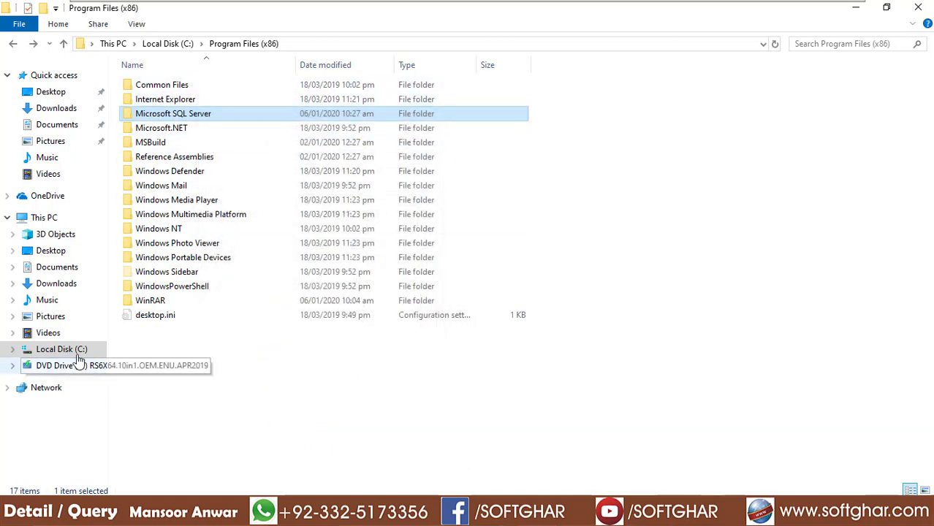
Open the setup folder under C:\Installer\Sql Server 2000 desktop\Sql Server 2000 desktop\x86.
click(188, 44)
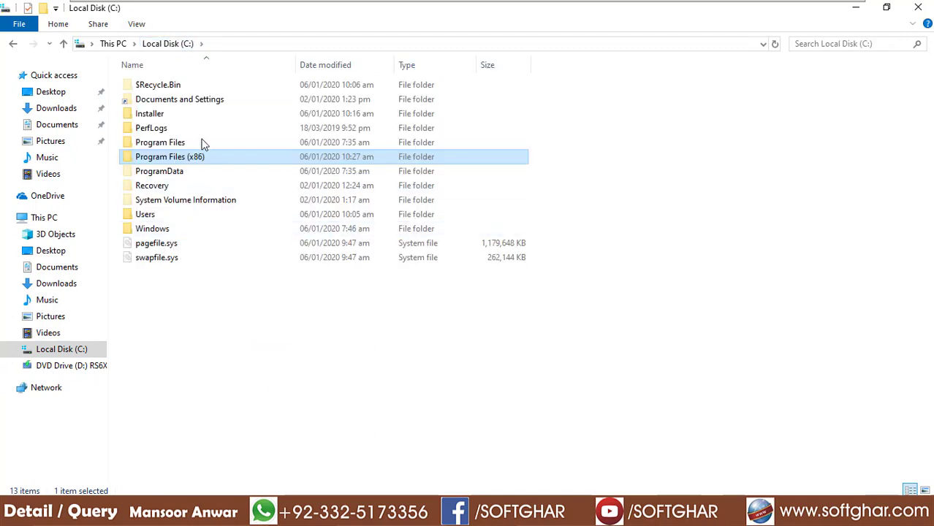
double_click(149, 115)
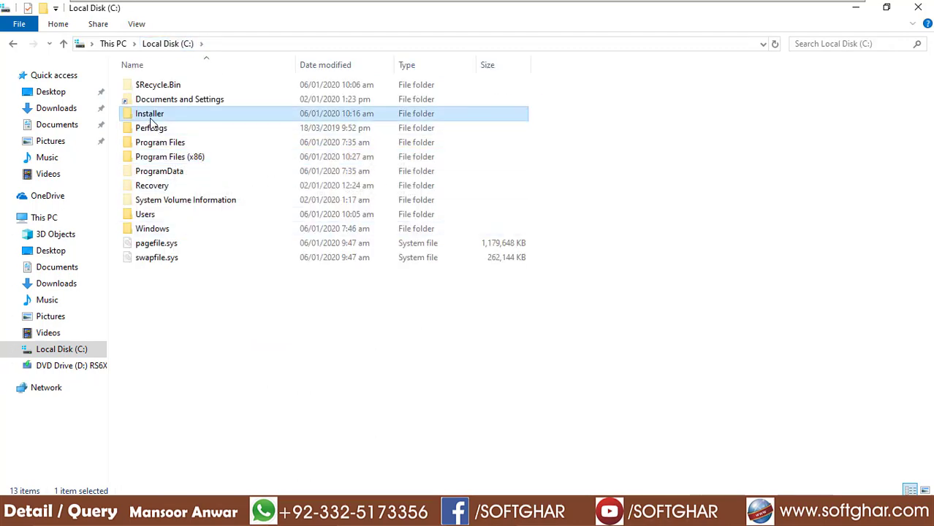
click(188, 173)
double_click(187, 174)
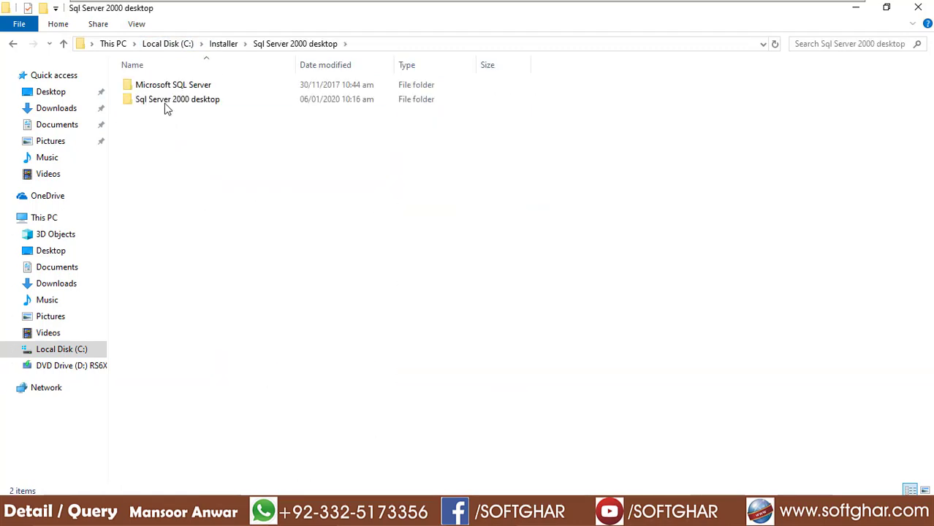
click(169, 106)
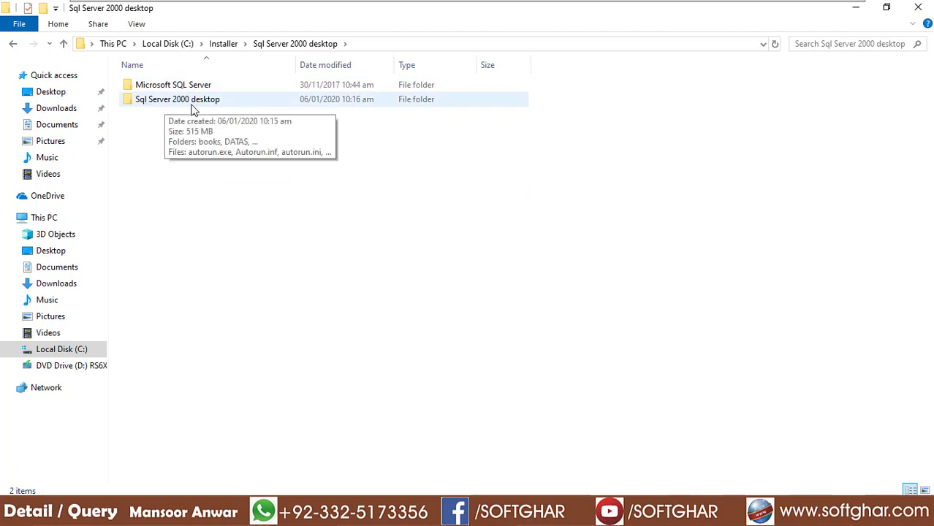
double_click(202, 105)
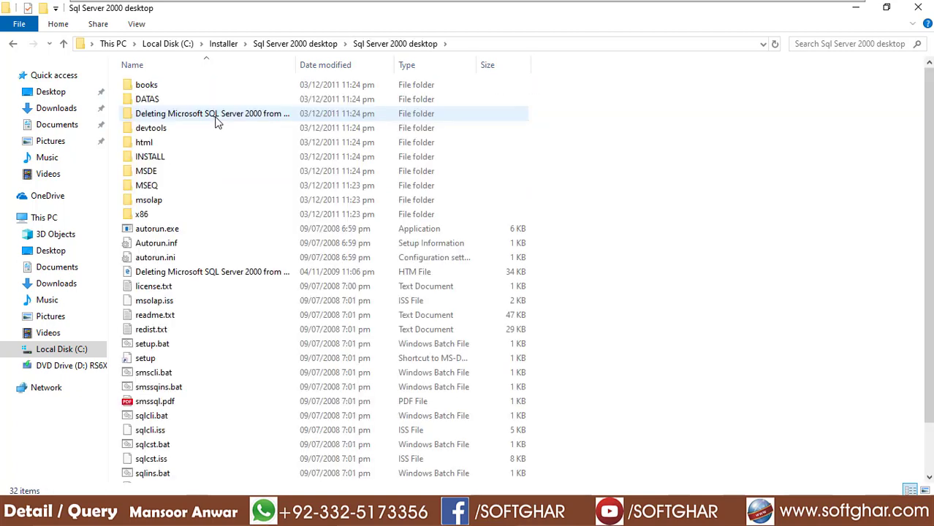
double_click(145, 216)
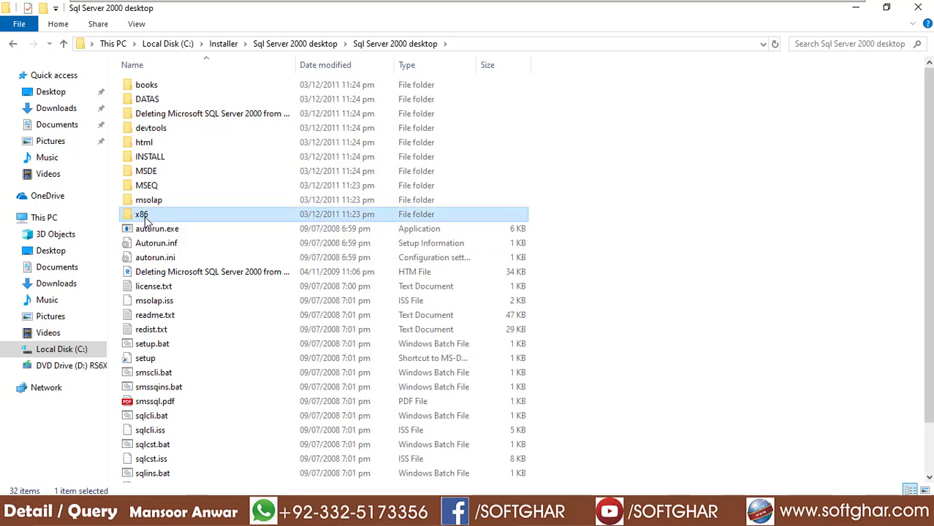
click(149, 203)
double_click(149, 203)
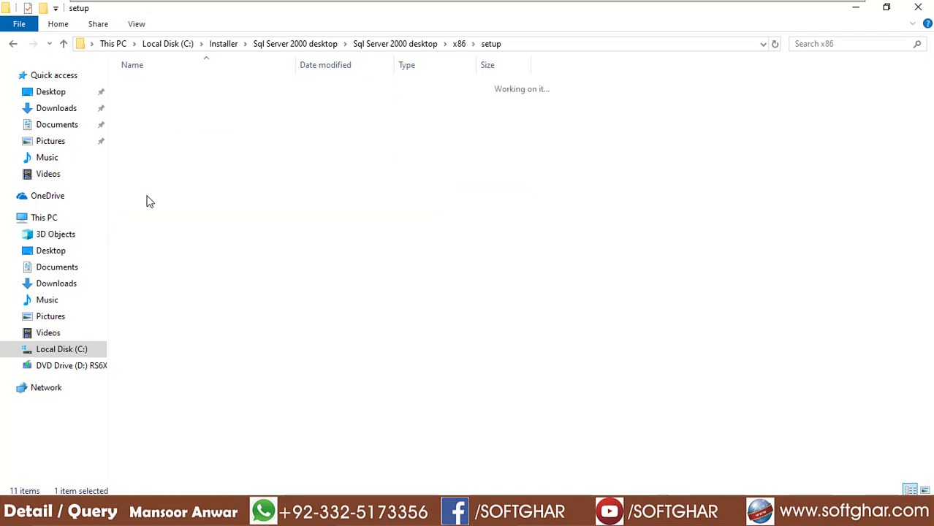
Set setupsql.exe to run in compatibility mode for Windows XP (Service Pack 2) and close the folder window.
scroll(189, 359, down, 3)
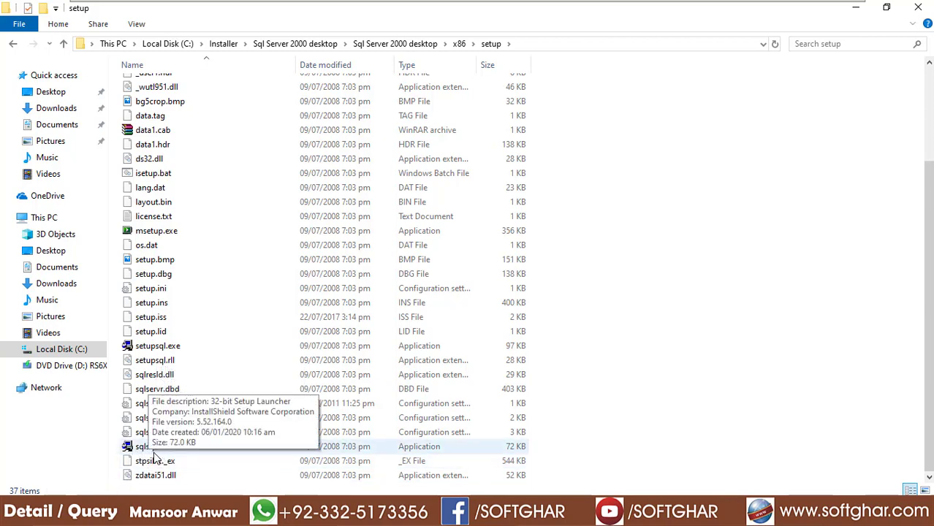
right_click(157, 350)
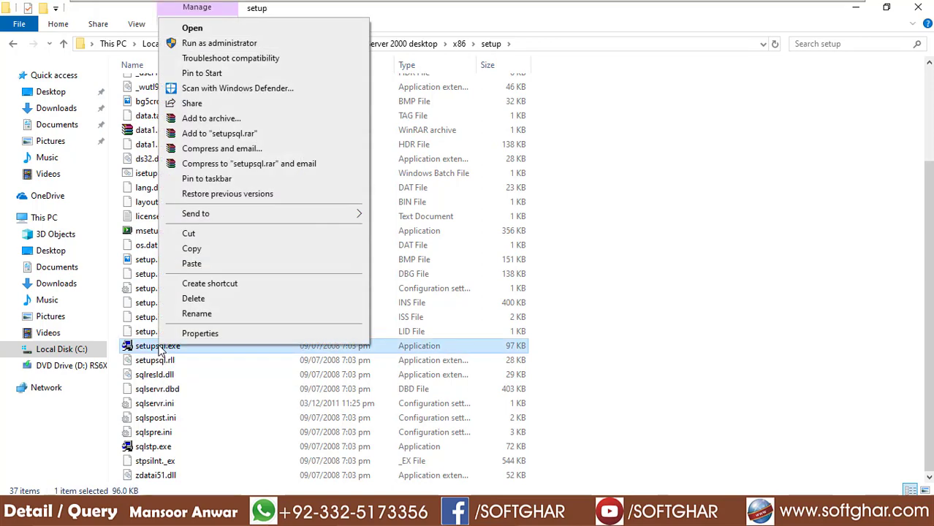
click(201, 334)
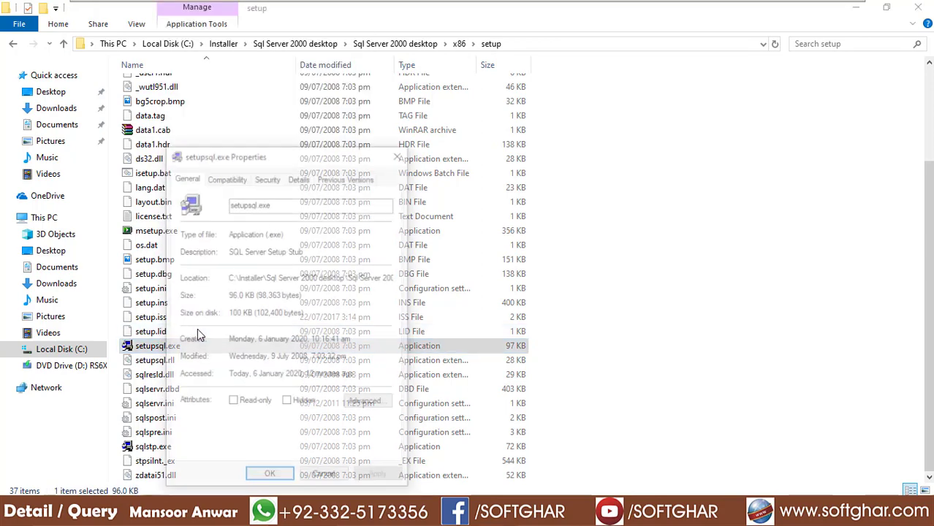
click(232, 179)
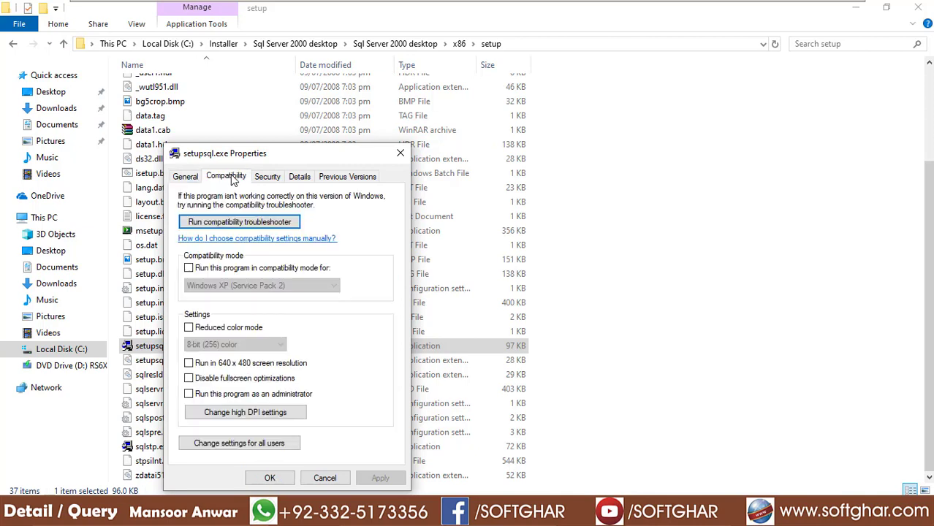
click(190, 268)
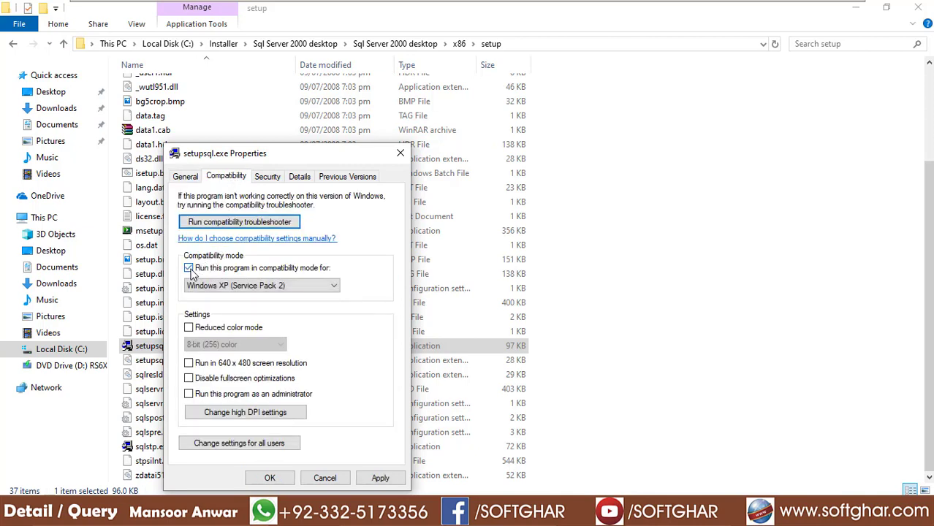
click(380, 478)
click(272, 479)
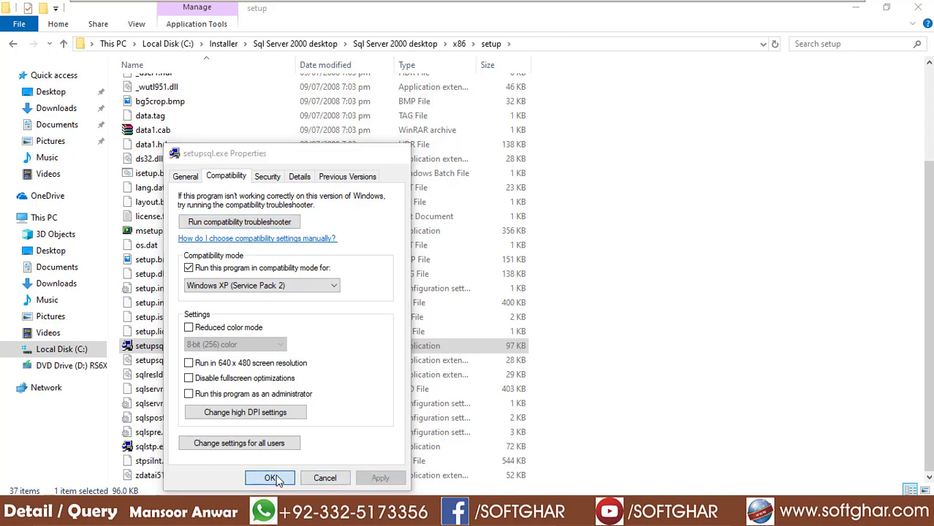
click(919, 13)
mouse_move(776, 2)
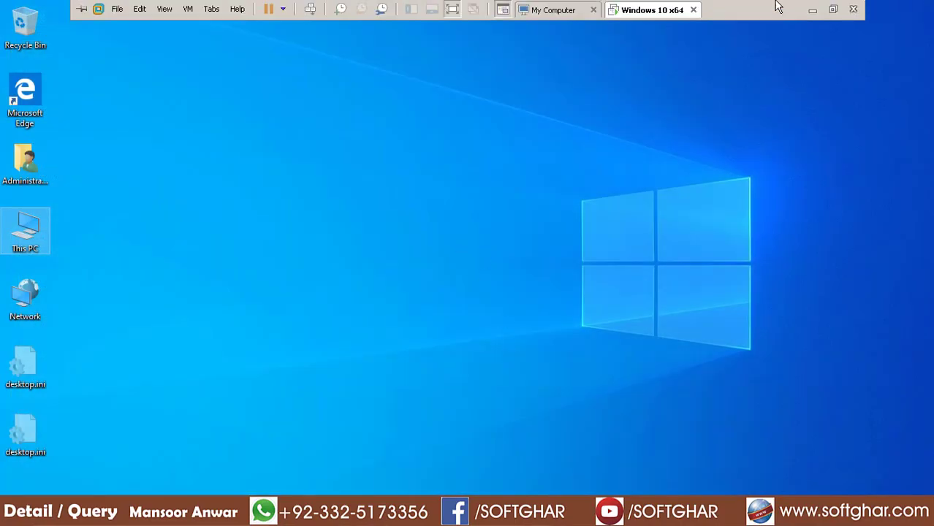
click(813, 10)
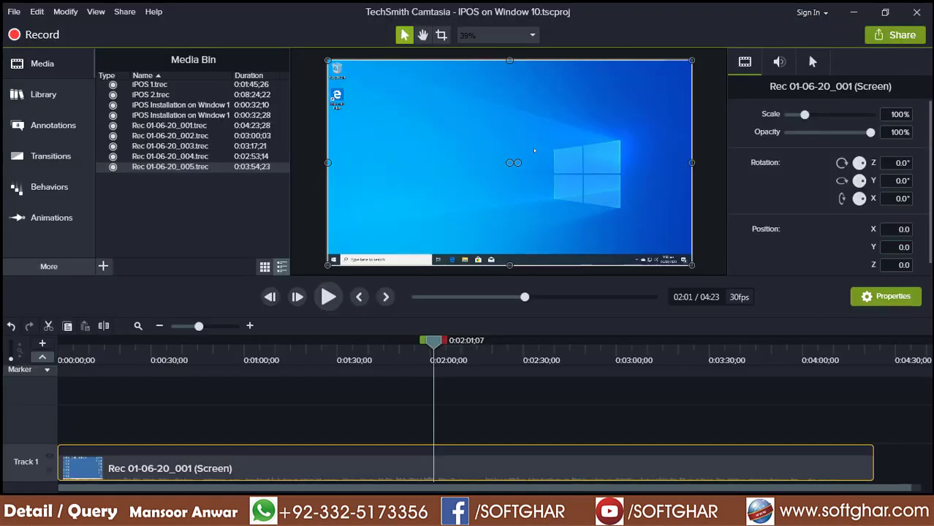
click(799, 511)
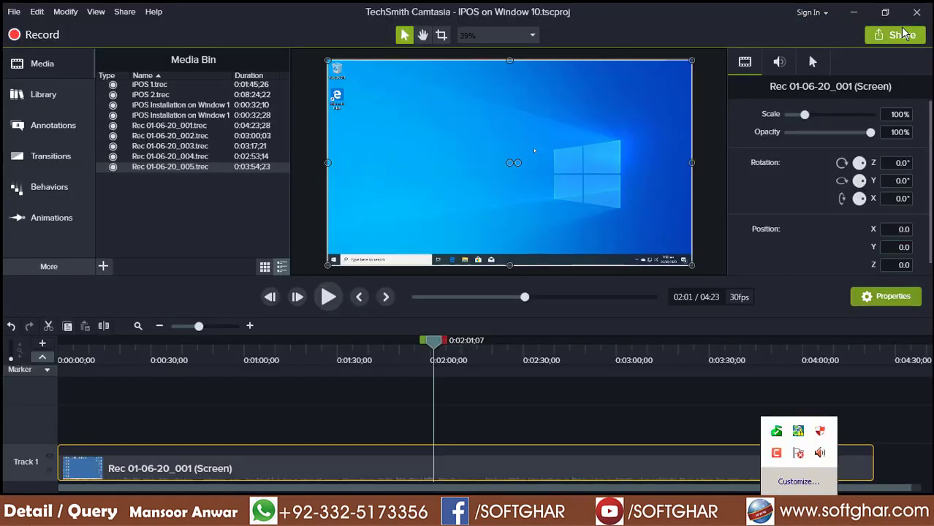
Restore Silent Installation and start installing the selected software using C:\Installer as the installer folder.
click(439, 511)
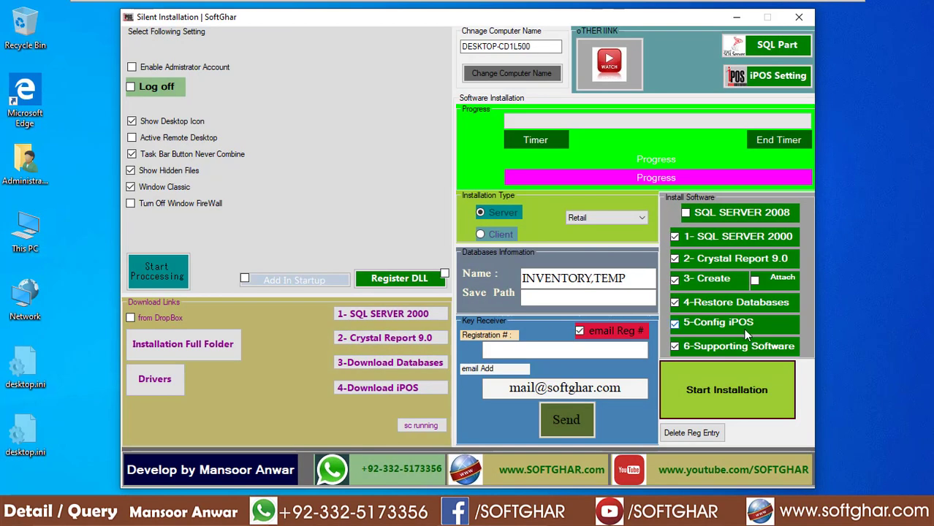
click(726, 393)
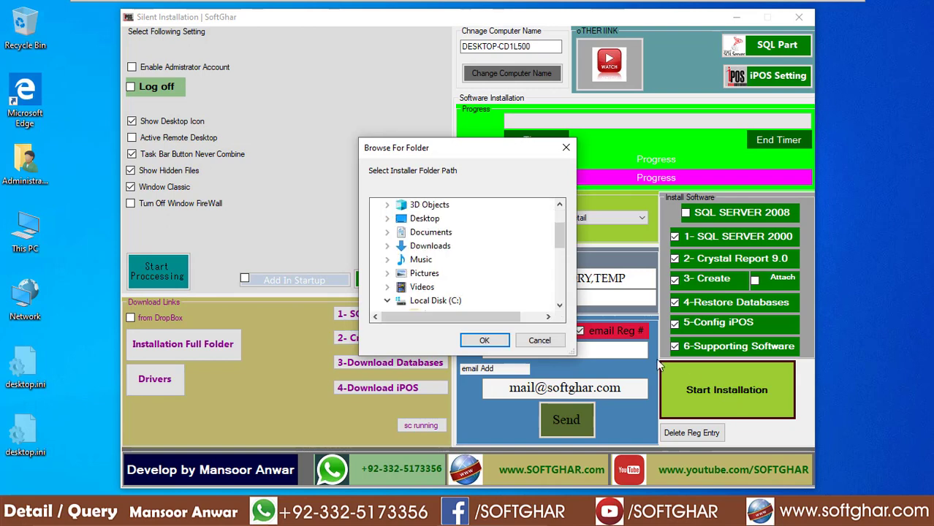
scroll(564, 313, down, 1)
scroll(565, 313, down, 1)
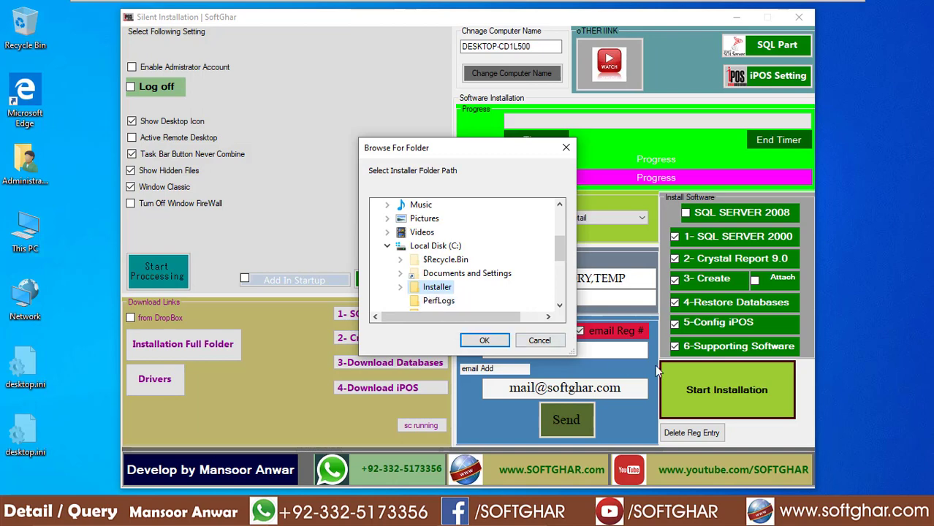
click(485, 343)
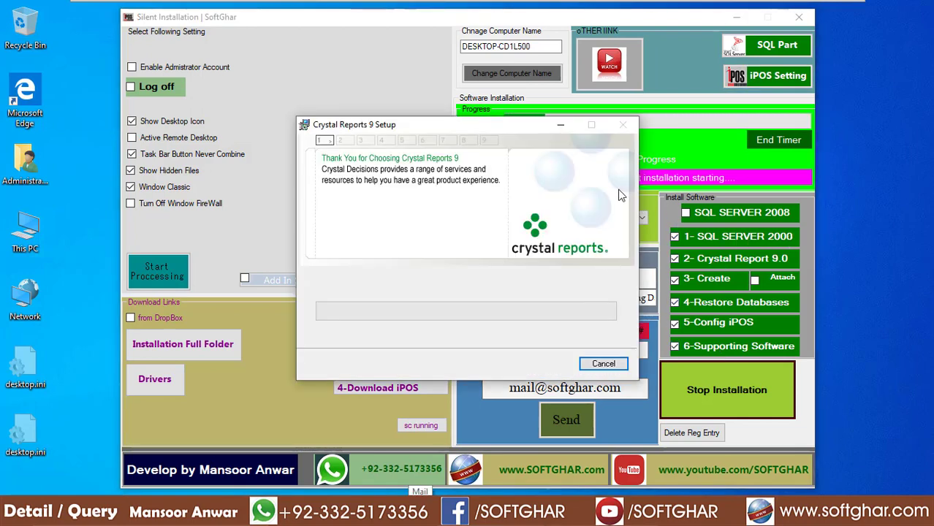
drag(458, 130, 279, 127)
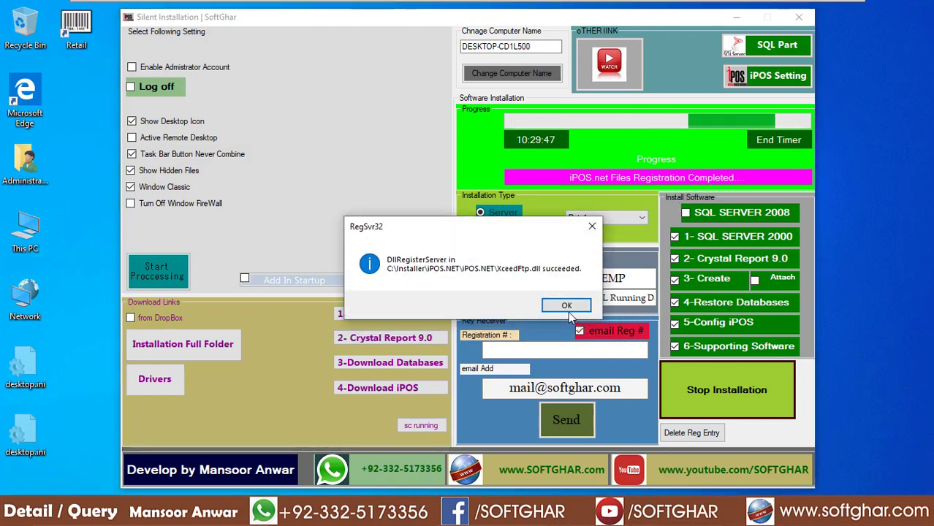
Acknowledge the DLL registration and installation messages, and close LogTextFile.txt and Foxit Reader.
click(568, 307)
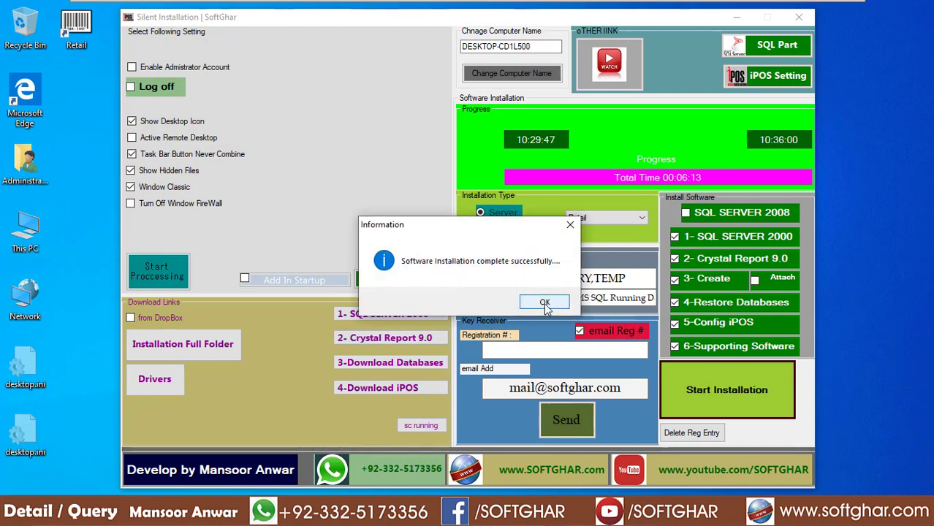
click(545, 304)
drag(545, 299, 700, 228)
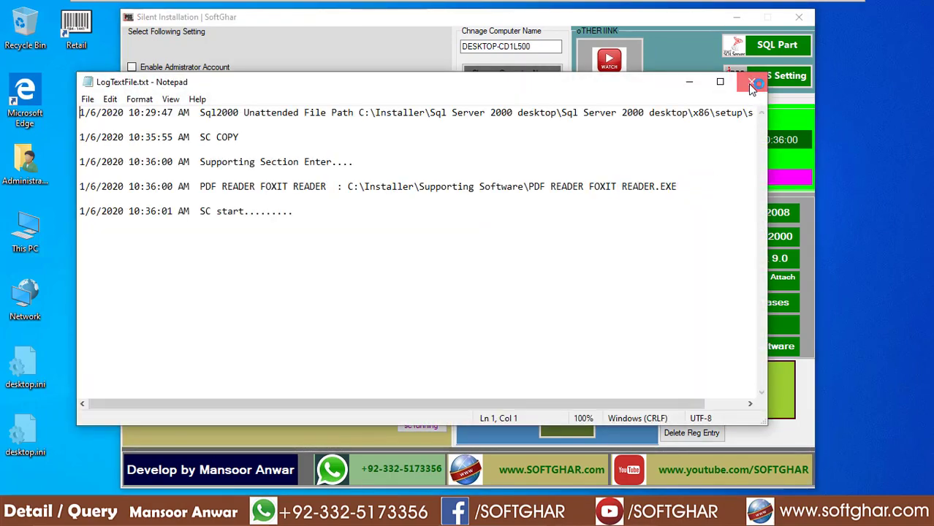
click(750, 83)
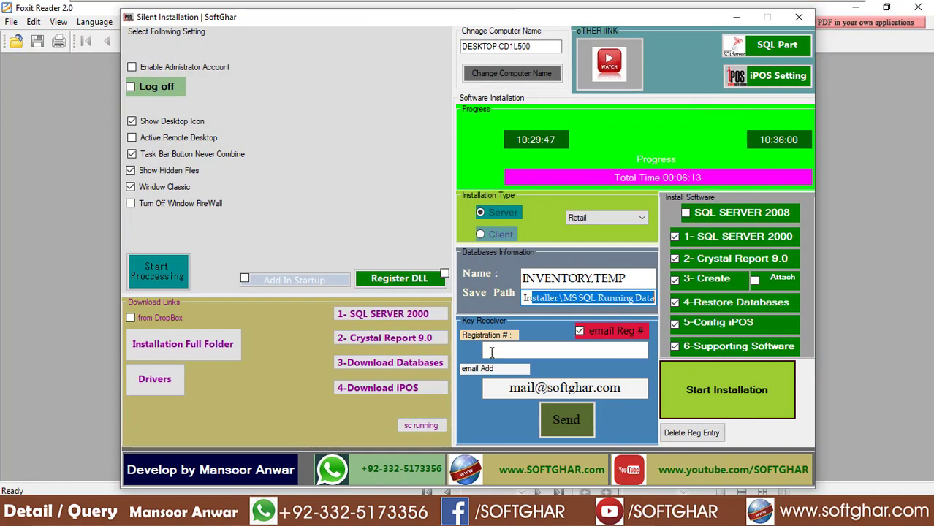
click(920, 7)
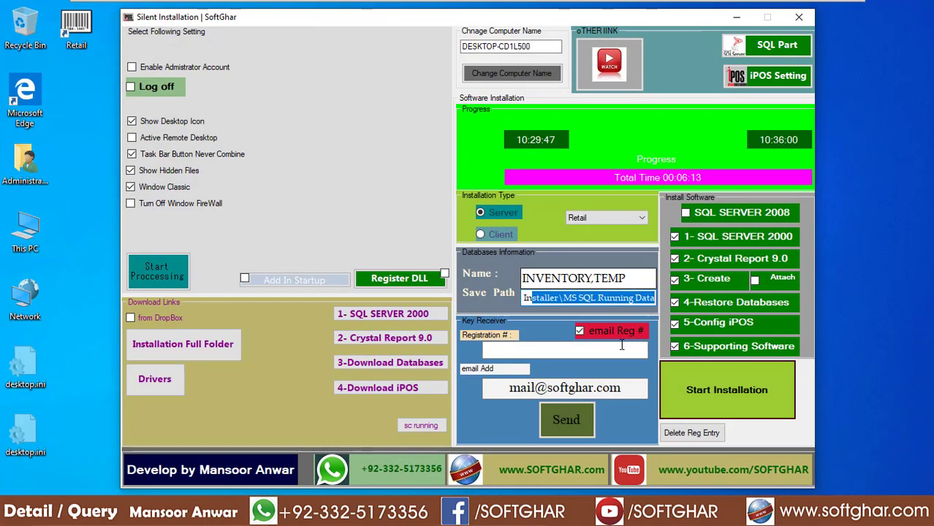
Minimize Silent Installation, open AnyDesk from the desktop, and close the TeamViewer window.
click(735, 19)
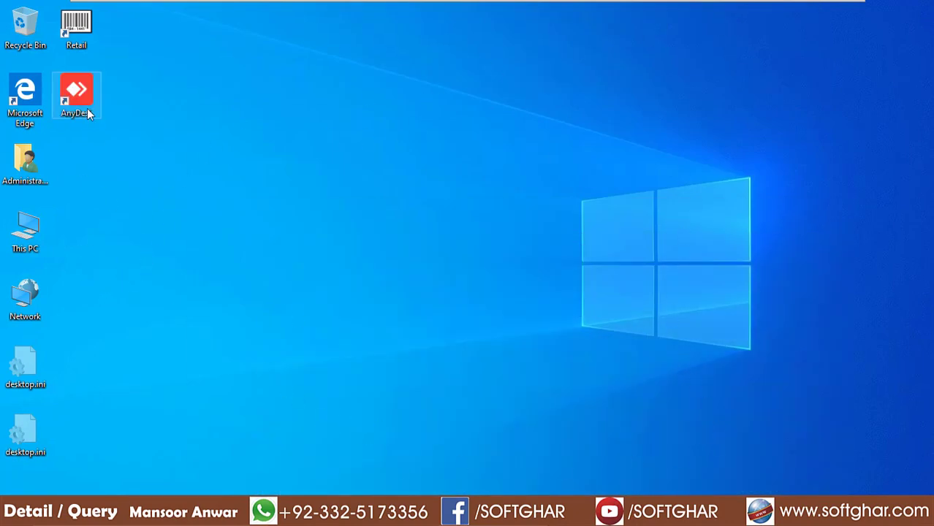
double_click(79, 117)
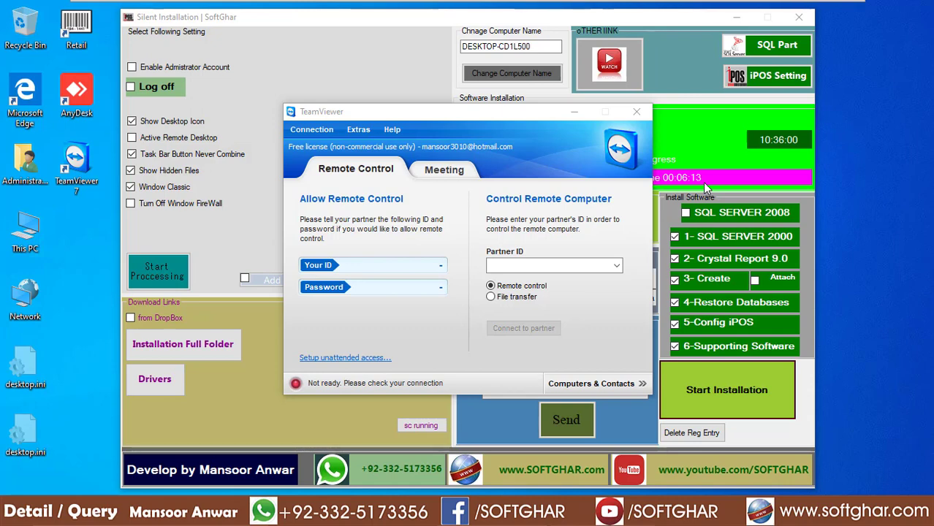
click(637, 114)
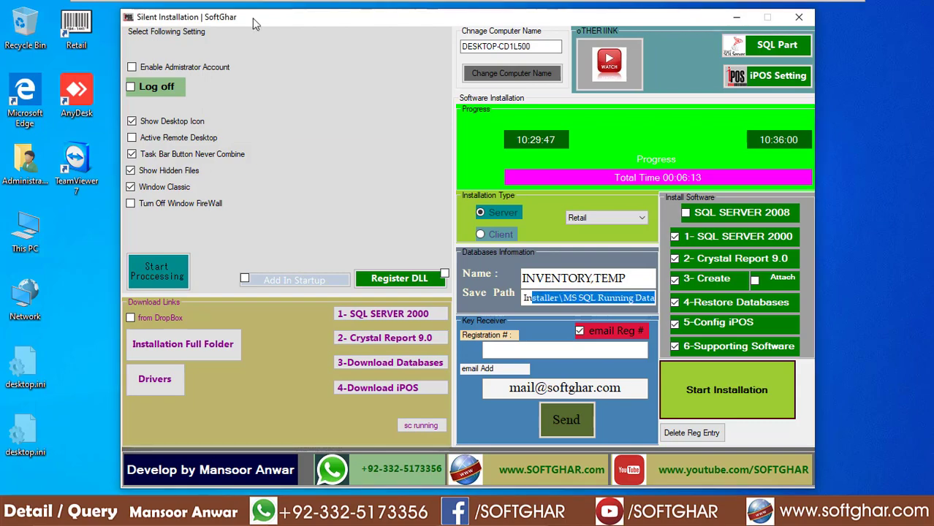
Minimize Silent Installation, launch Retail, select the registration number, and place the cursor in the Registration Key field.
click(735, 21)
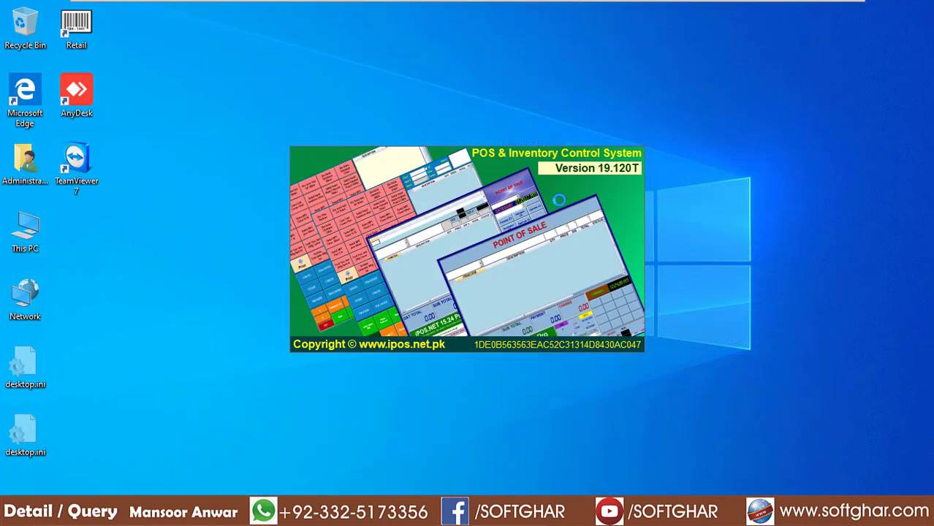
click(519, 304)
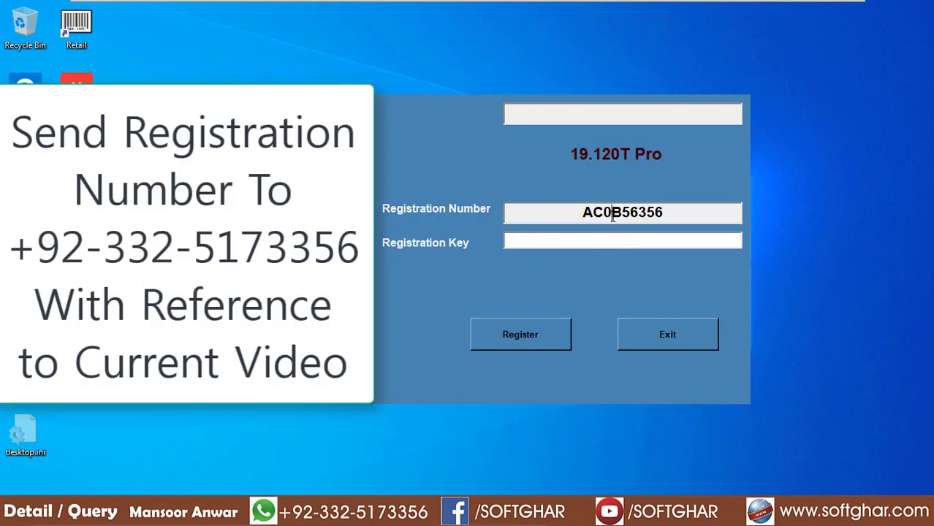
drag(584, 212, 680, 217)
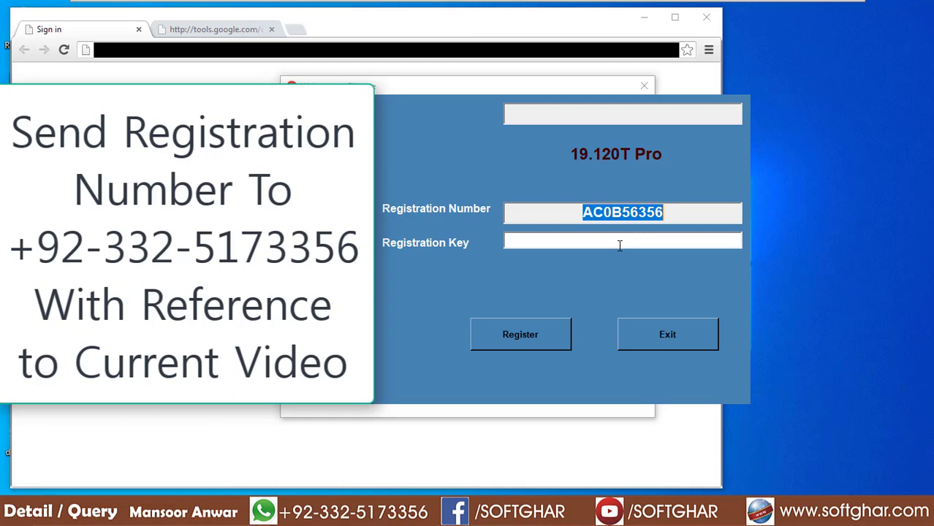
click(620, 246)
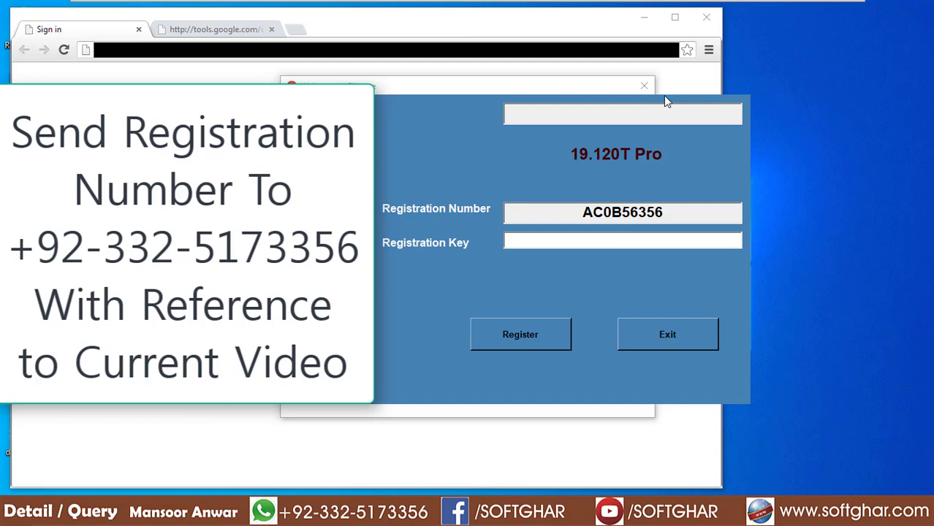
Bring the Chrome sign-in window forward, and log in to Point Of Sale as ADMIN with the INVENTORY database.
click(369, 26)
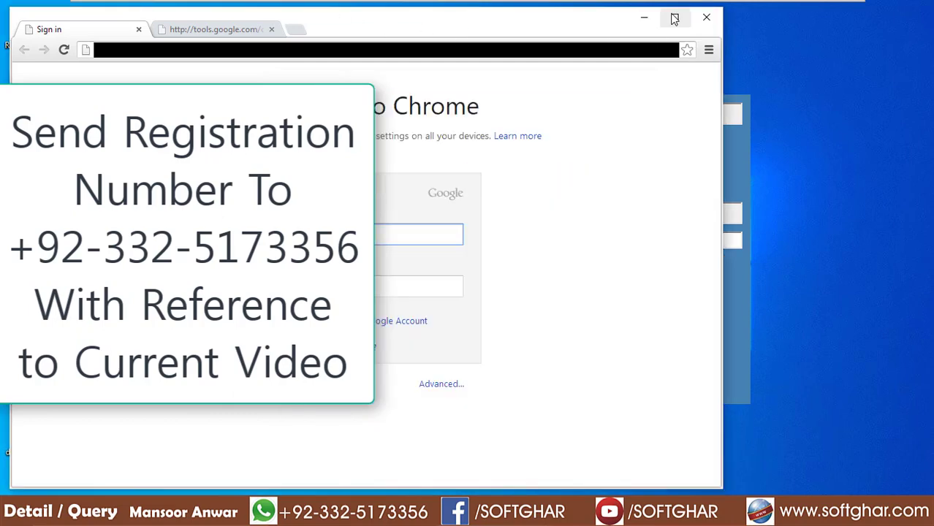
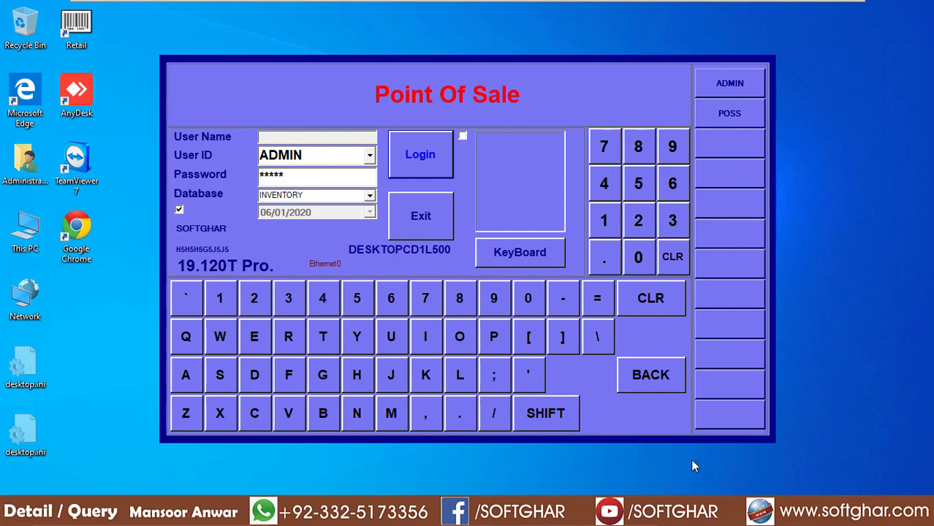
click(395, 168)
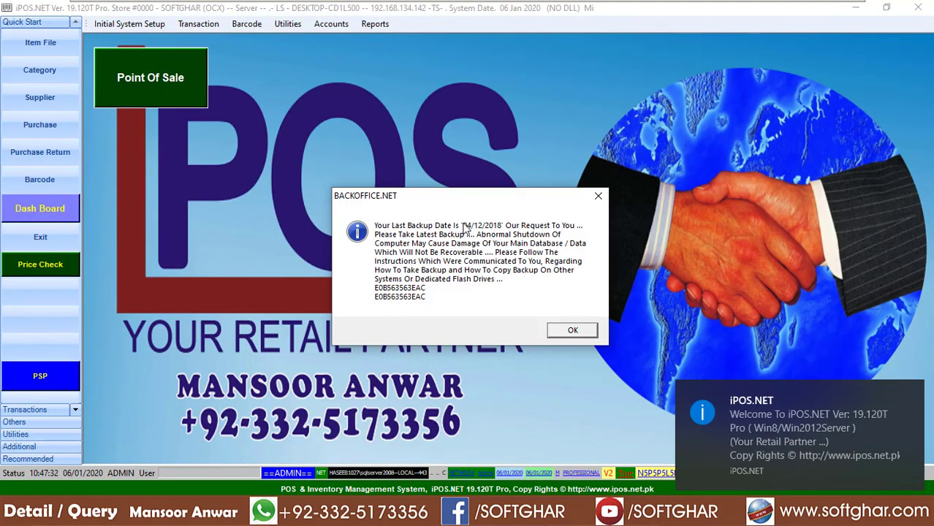
Dismiss the backup reminder, and view the Category and Item File forms before closing them.
key(Return)
key(Return)
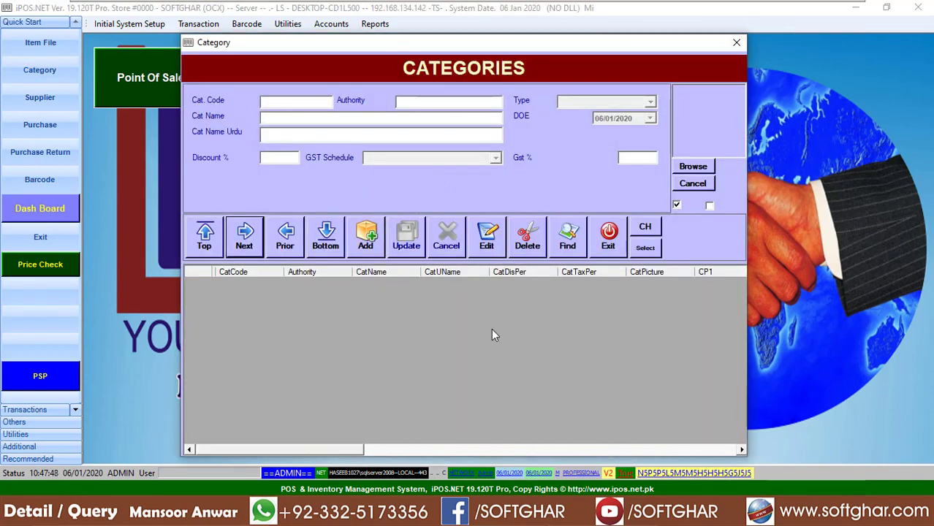
key(Escape)
click(33, 42)
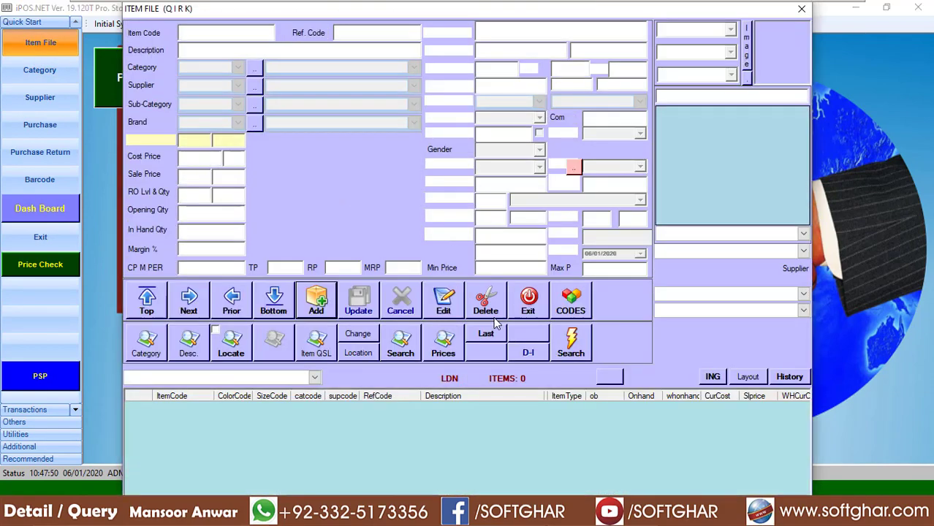
key(Escape)
Examine the available commands for system setup, transactions, barcodes, utilities, accounts and reports, and close iPOS.NET.
click(149, 29)
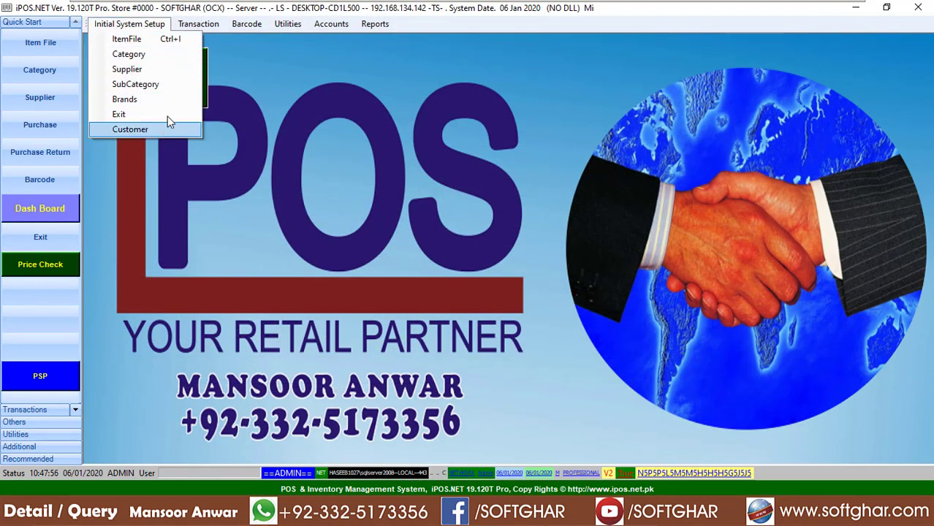
click(198, 23)
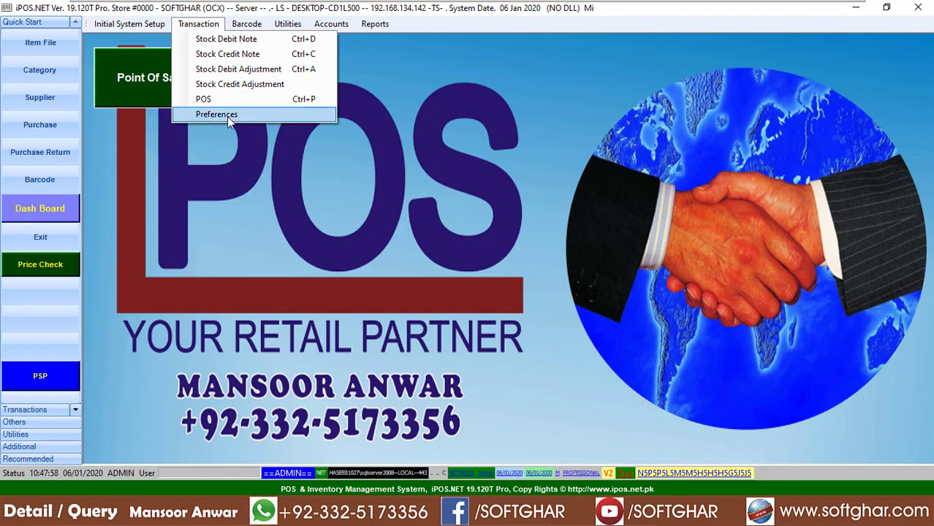
mouse_move(247, 27)
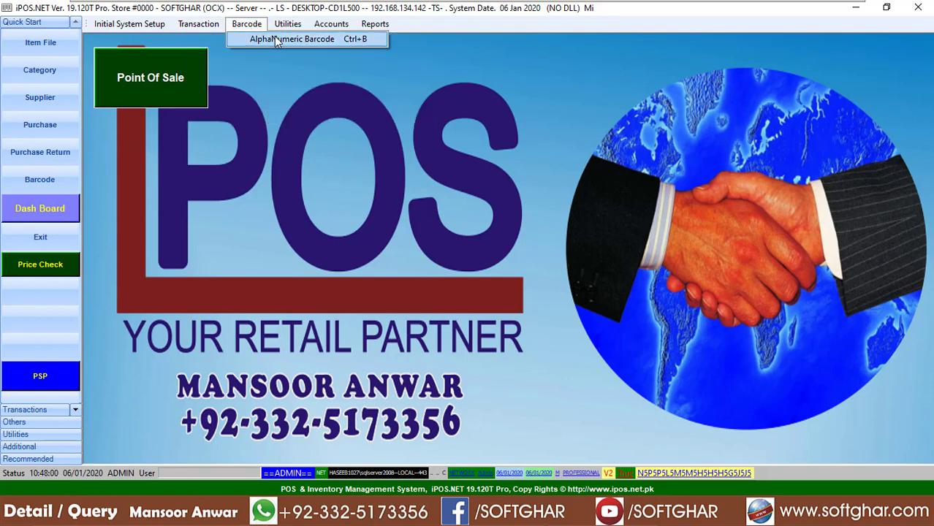
mouse_move(288, 23)
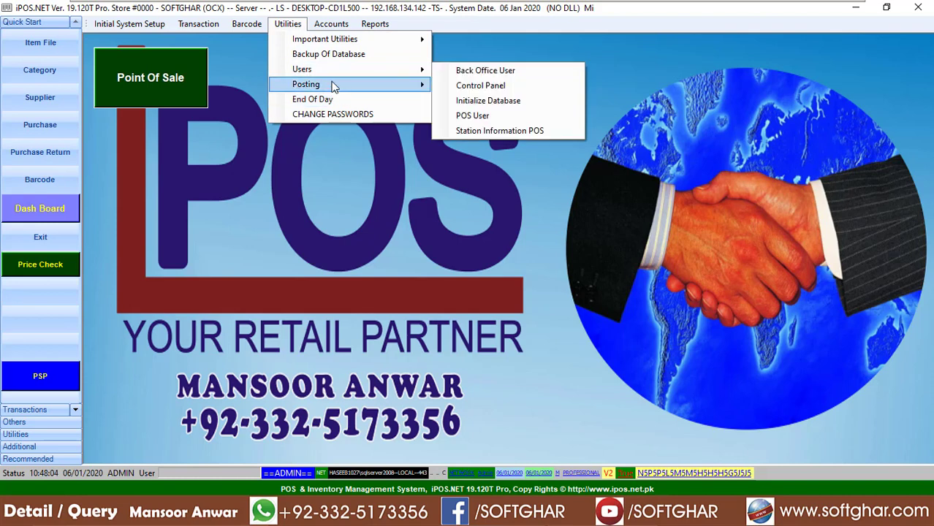
click(333, 29)
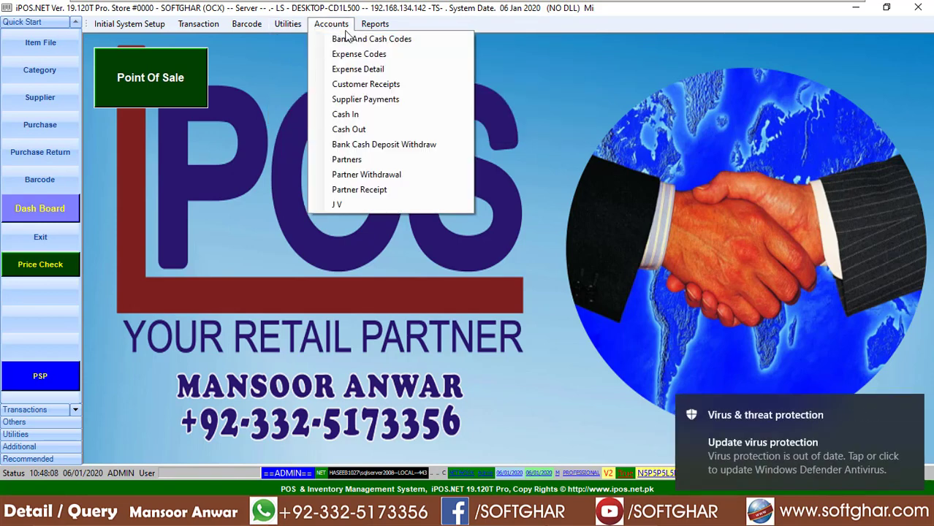
mouse_move(379, 27)
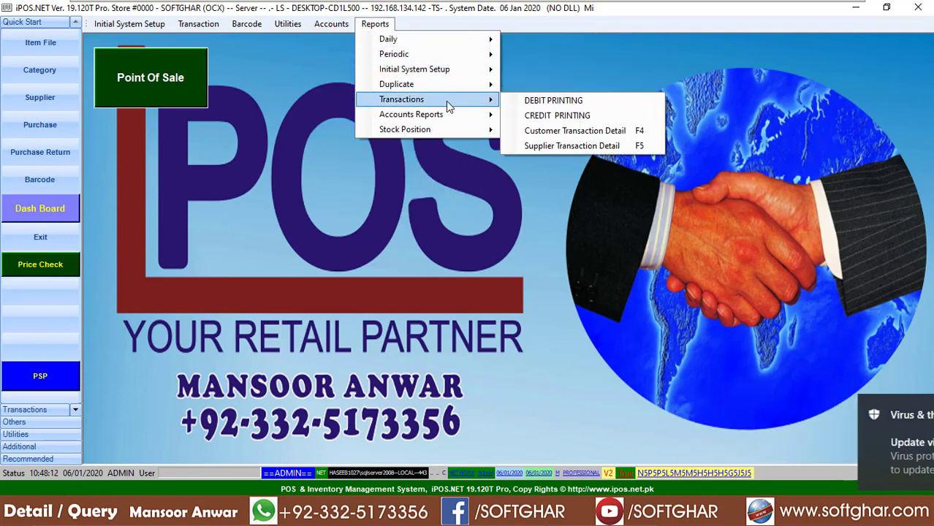
click(40, 70)
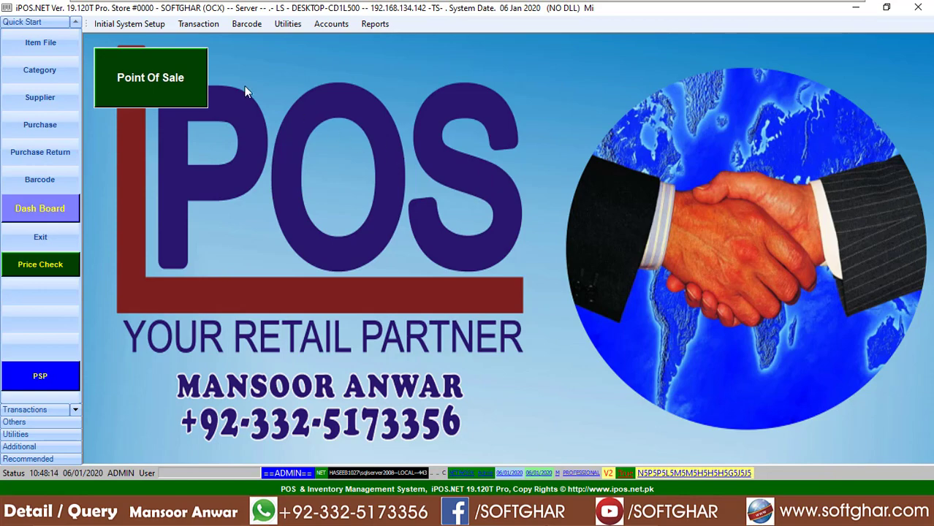
click(918, 7)
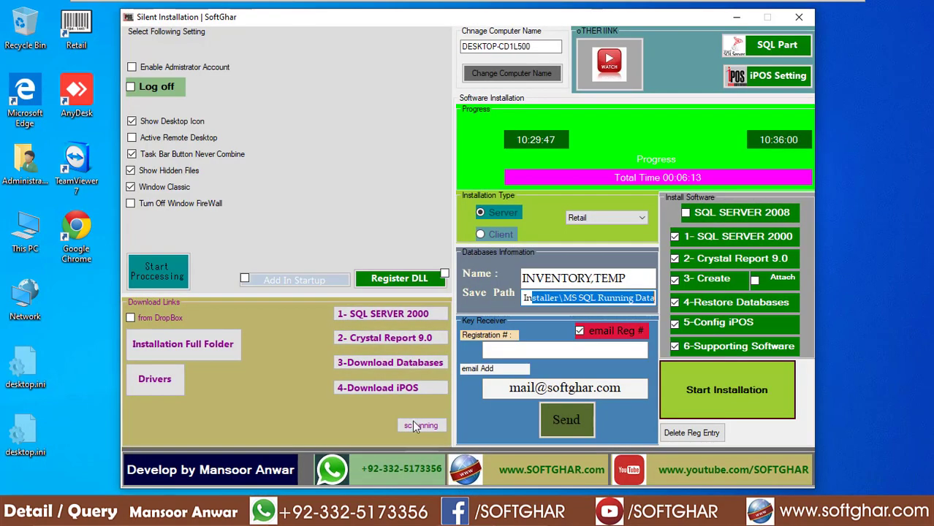
Open iPOS Setting from Silent Installation and enter the access password, dismissing the error from the blank attempt.
click(773, 75)
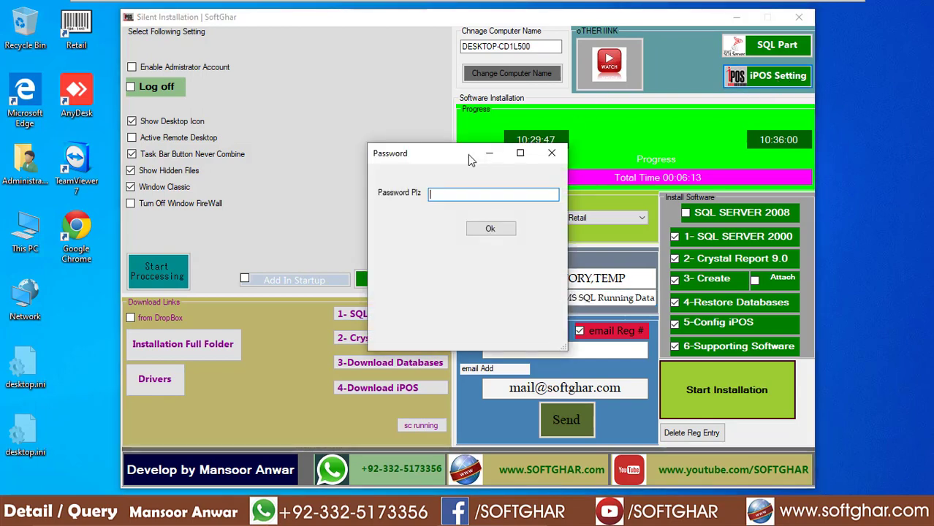
key(Return)
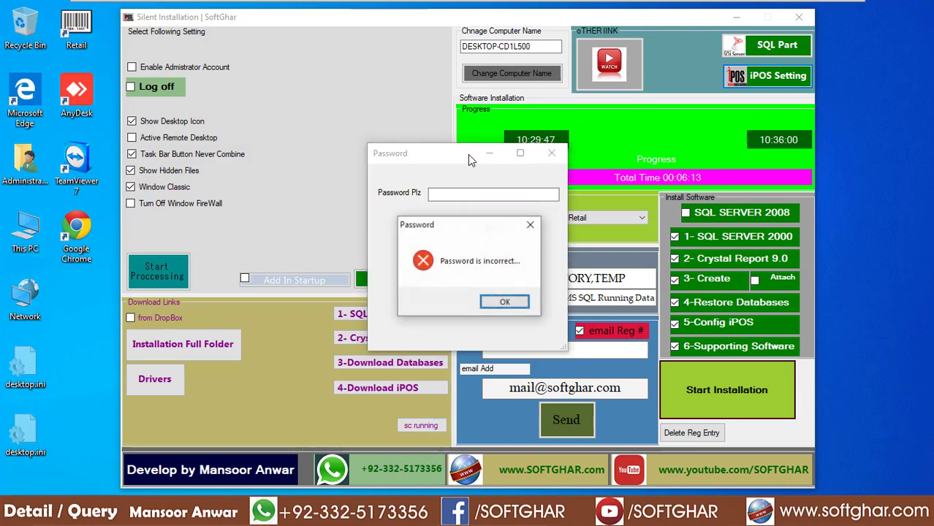
click(503, 302)
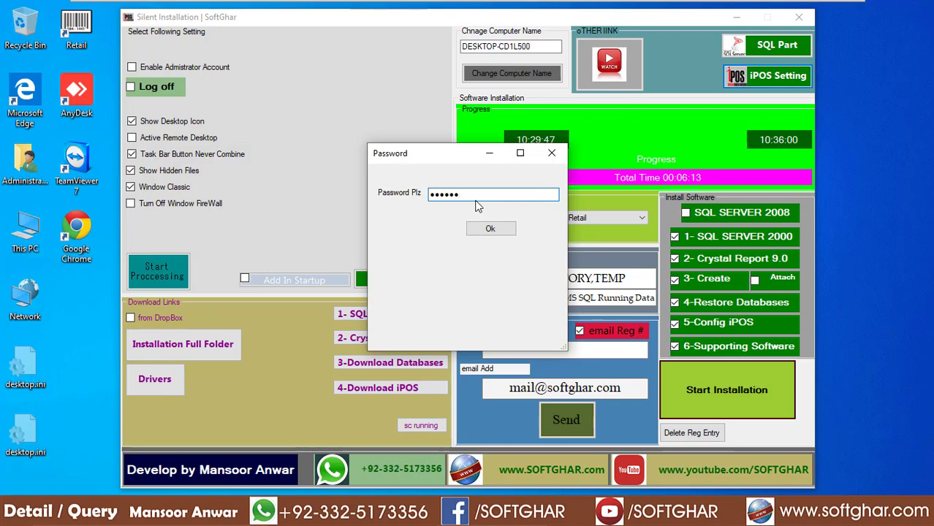
key(Return)
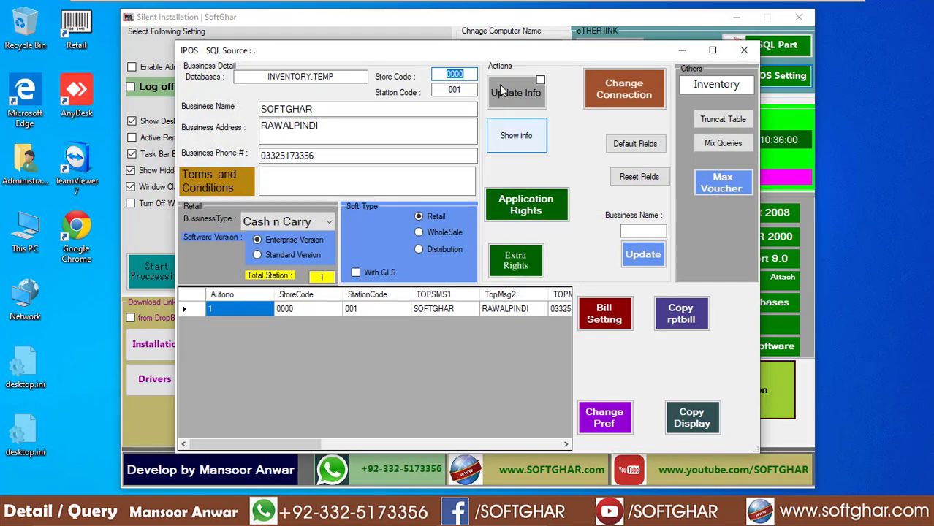
Set the business type to Resturant and update the application rights for it.
click(328, 222)
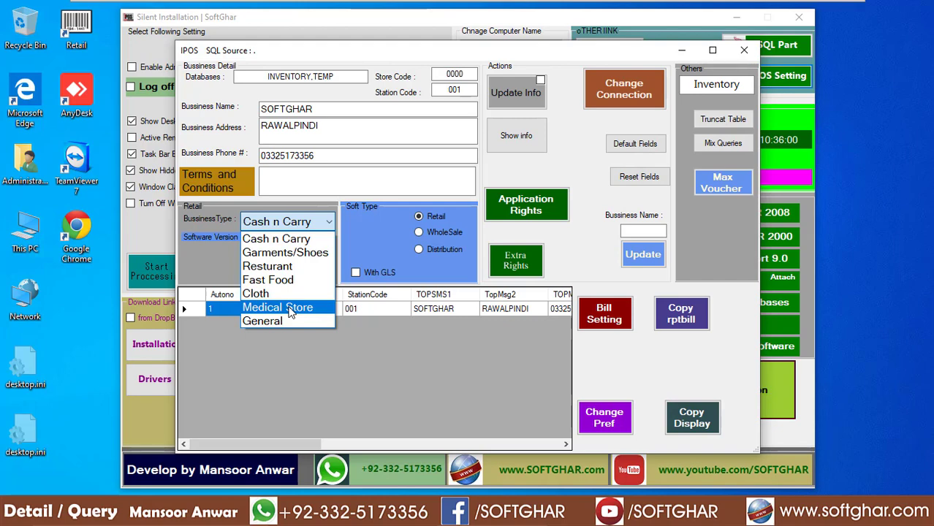
click(295, 269)
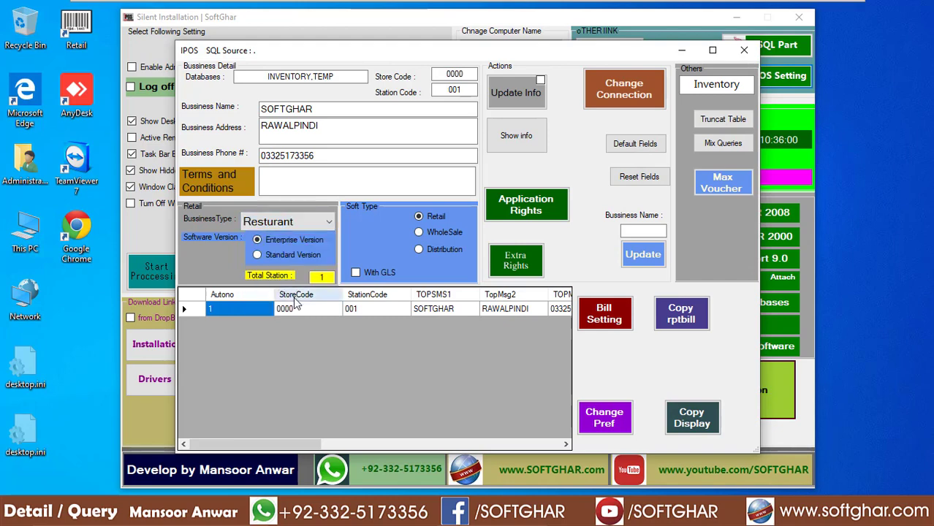
click(524, 210)
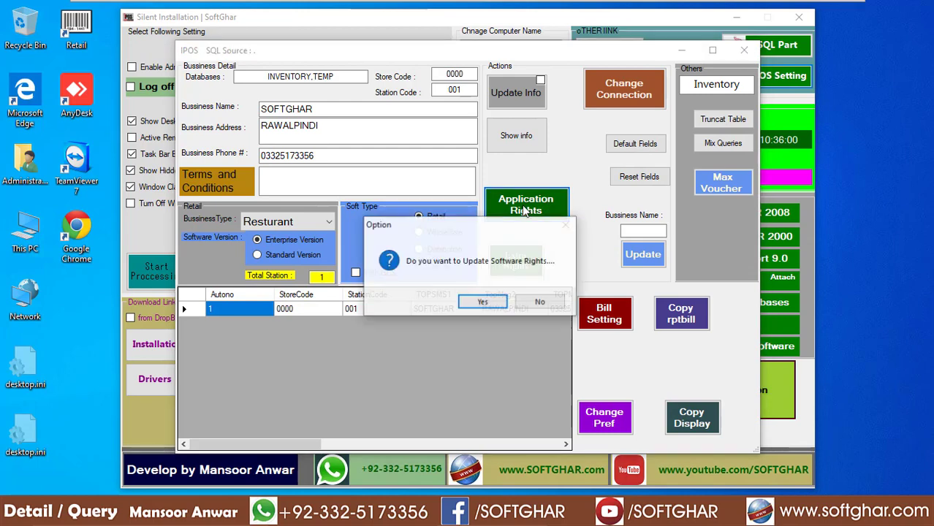
click(483, 302)
click(494, 303)
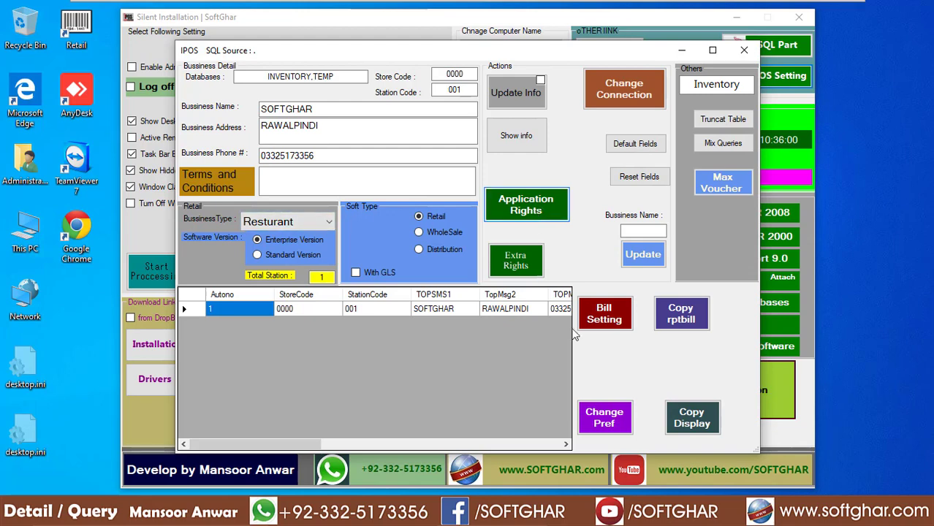
Copy the display file, and open the bill layout in a maximized Crystal Reports window using the default printer.
click(700, 427)
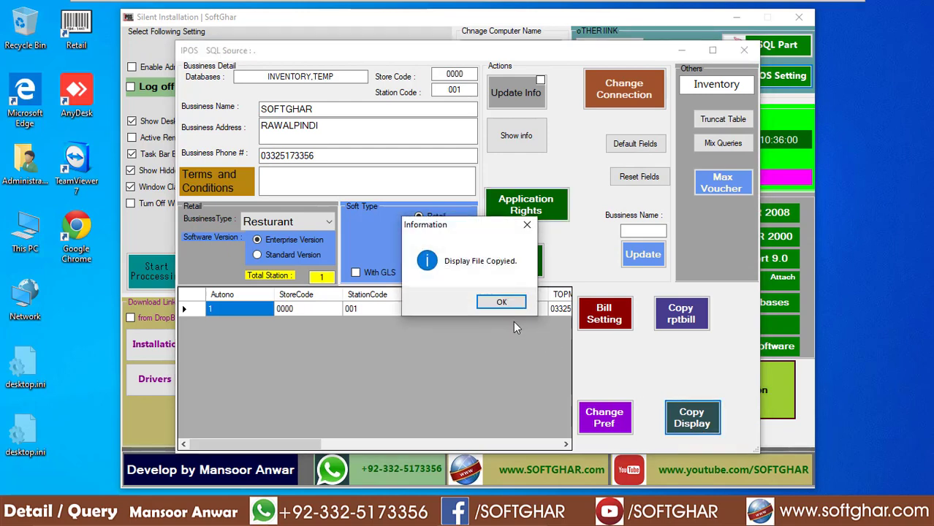
click(504, 307)
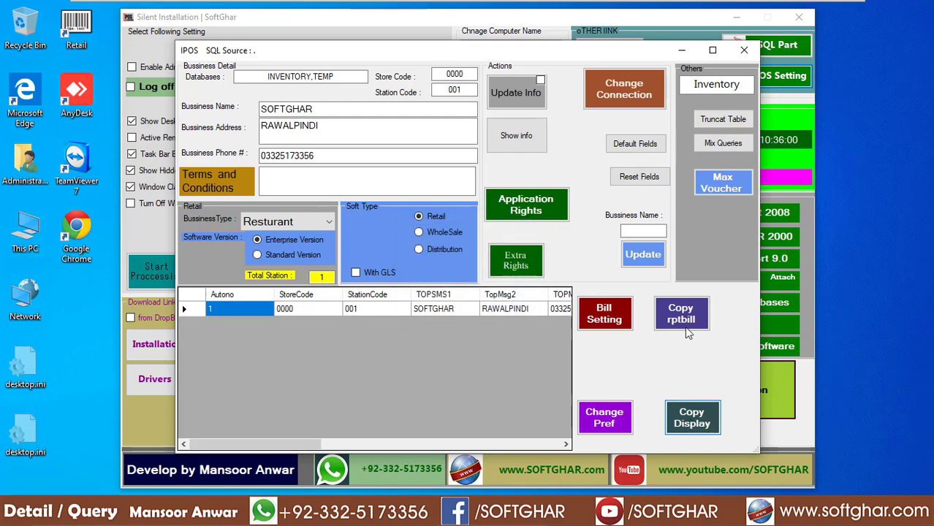
click(601, 323)
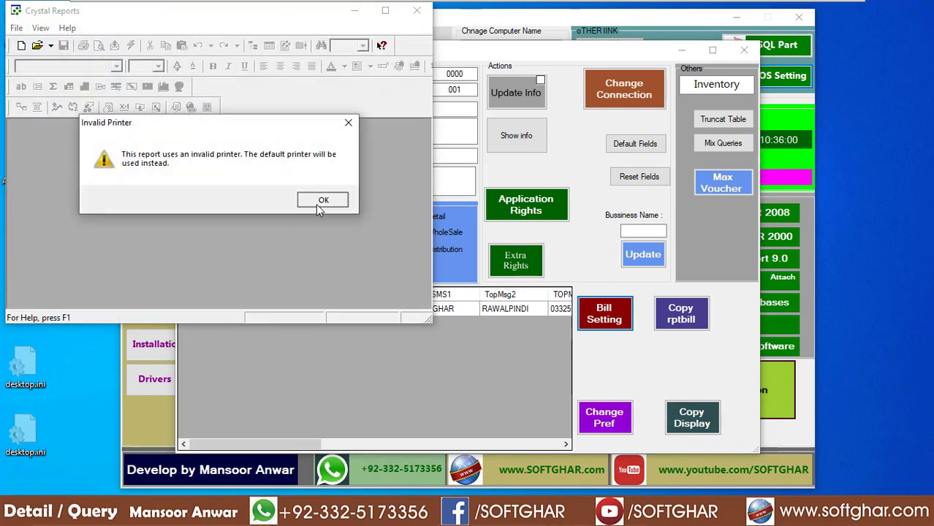
click(317, 204)
click(386, 11)
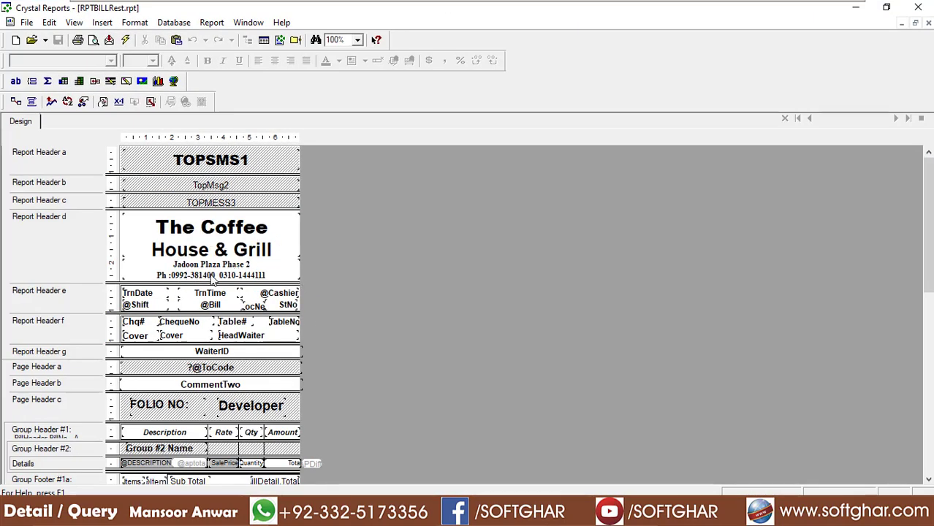
Review the bill layout, and replace the restaurant name in Report Header d with a centred "Food Villa".
scroll(274, 358, down, 8)
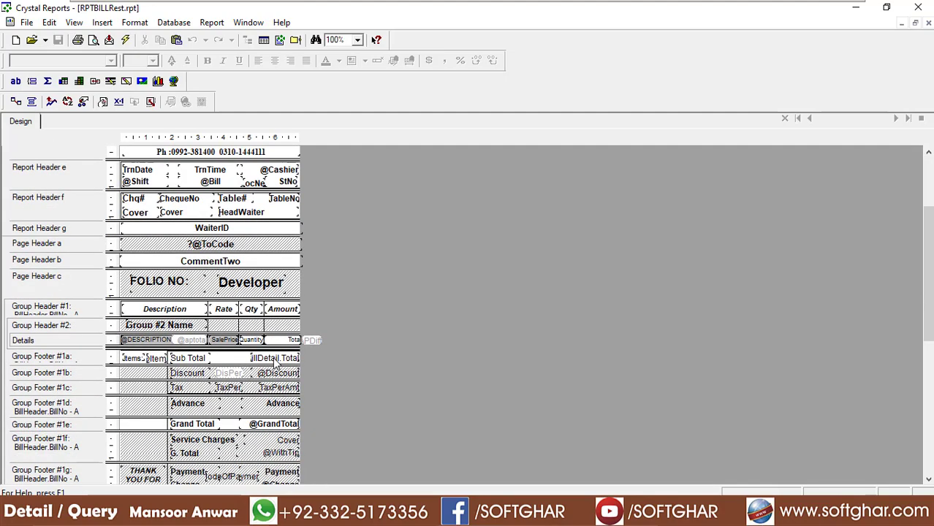
scroll(244, 412, down, 3)
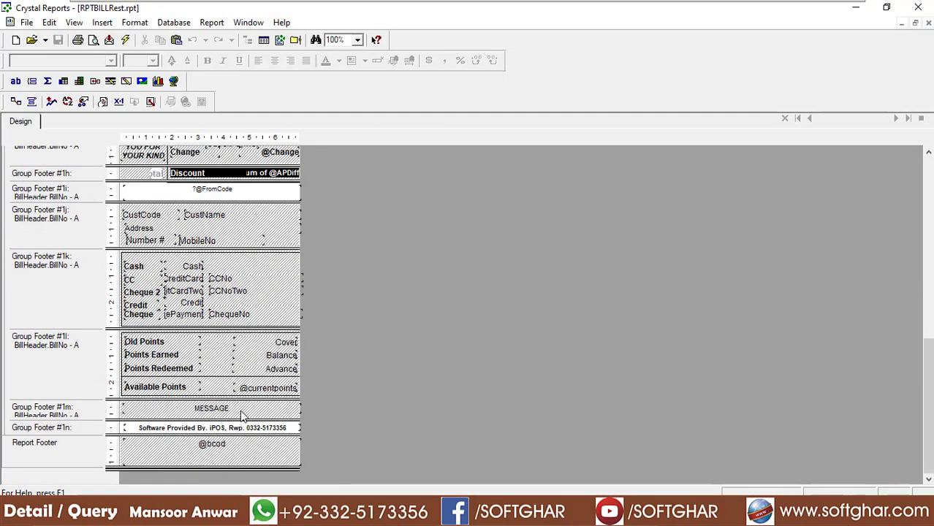
scroll(238, 365, up, 11)
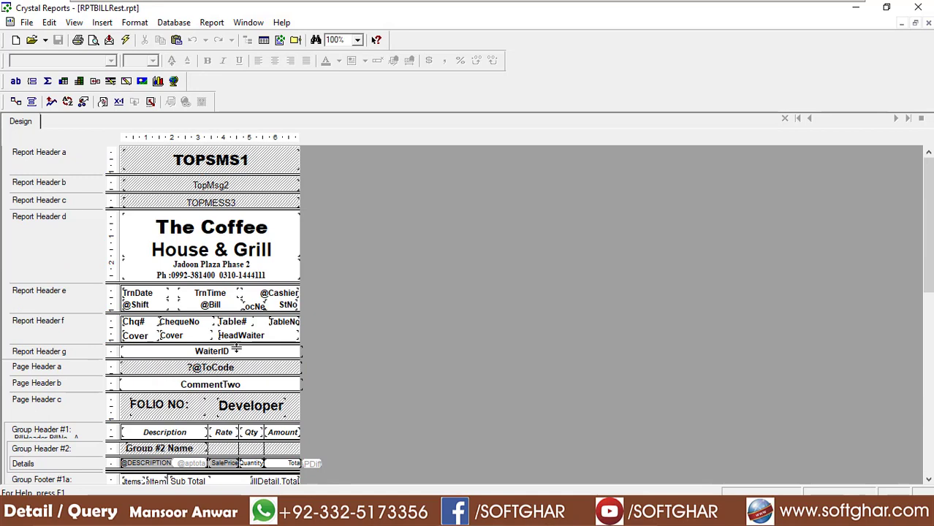
double_click(224, 235)
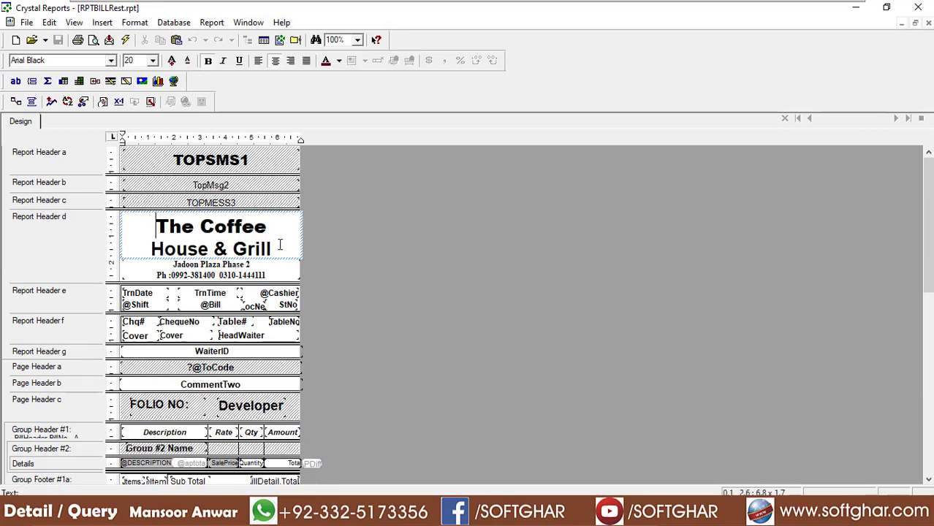
key(ctrl+a)
key(Delete)
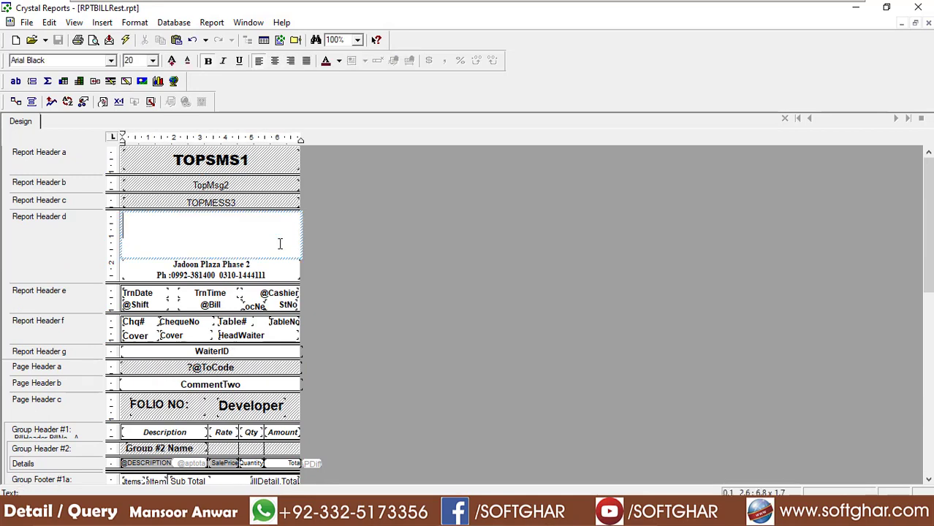
text(Food Villa)
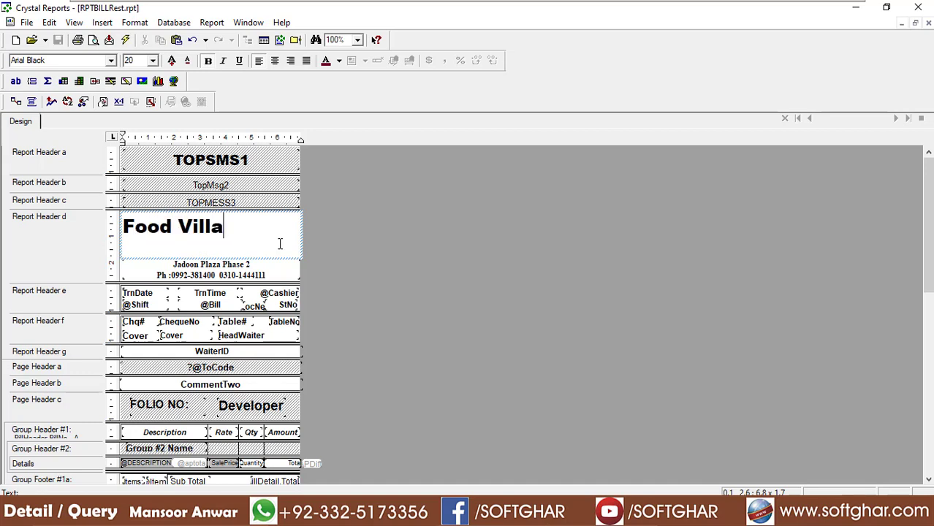
click(494, 259)
click(210, 238)
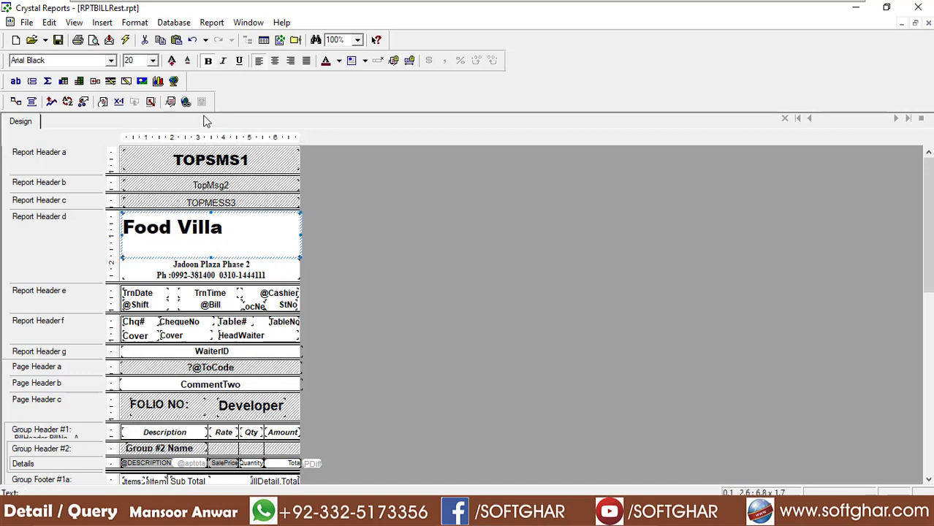
click(275, 61)
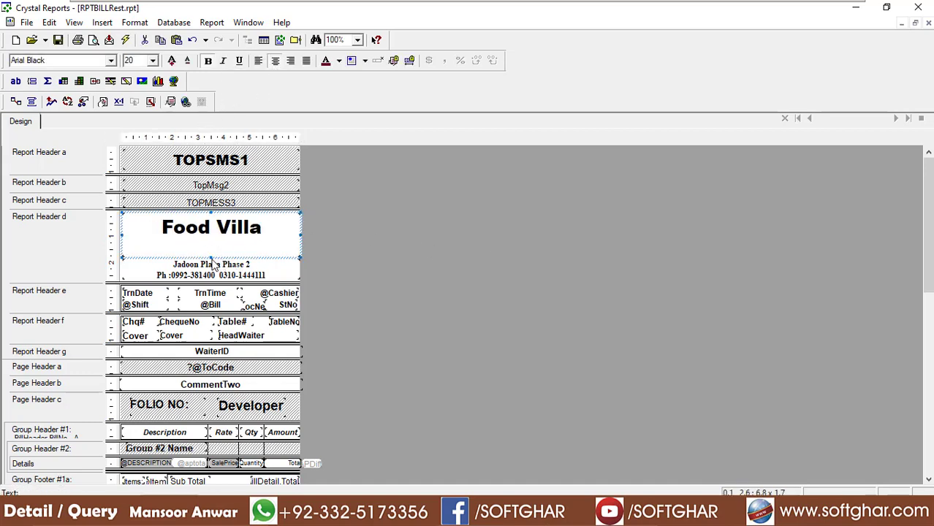
Move the Food Villa title box up slightly and reduce its height to fit the single line.
drag(209, 257, 211, 254)
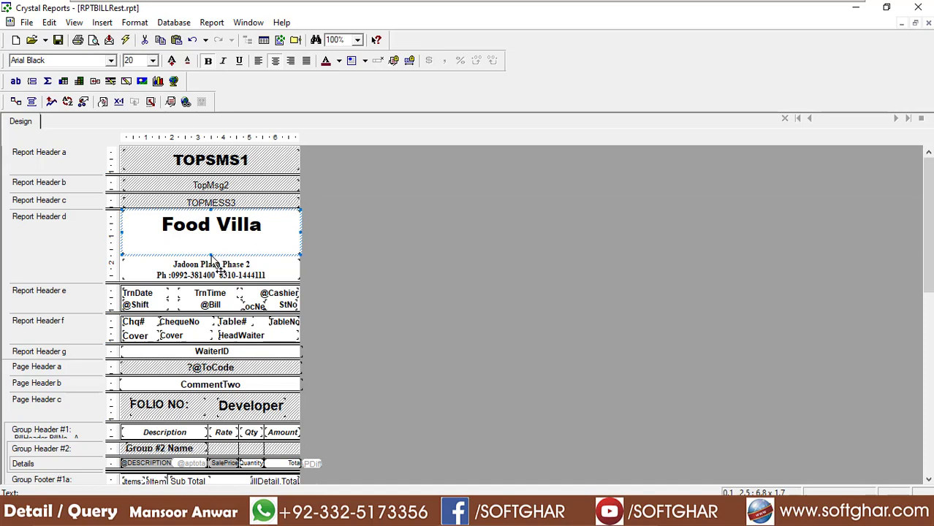
drag(212, 256, 212, 238)
click(396, 268)
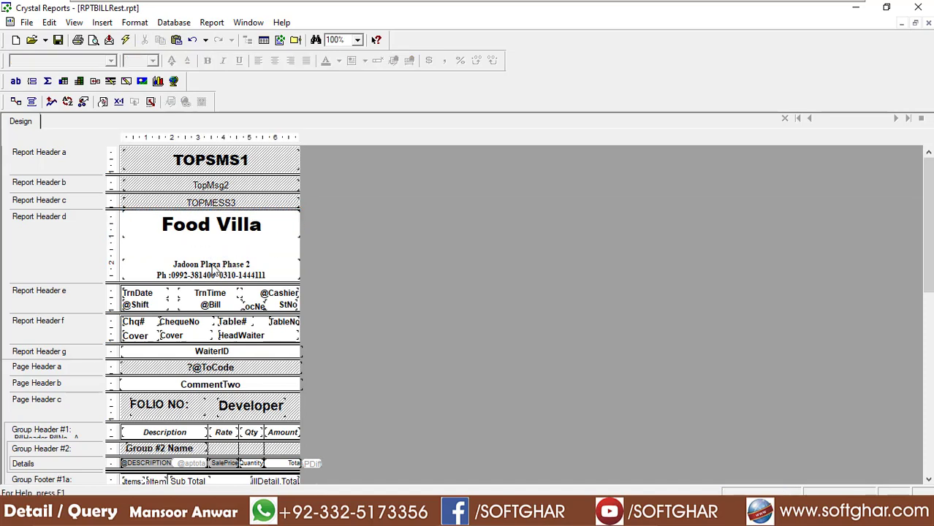
Move the address and phone text box in Report Header d up to sit just beneath the Food Villa title.
click(227, 270)
drag(228, 271, 237, 252)
drag(253, 249, 123, 250)
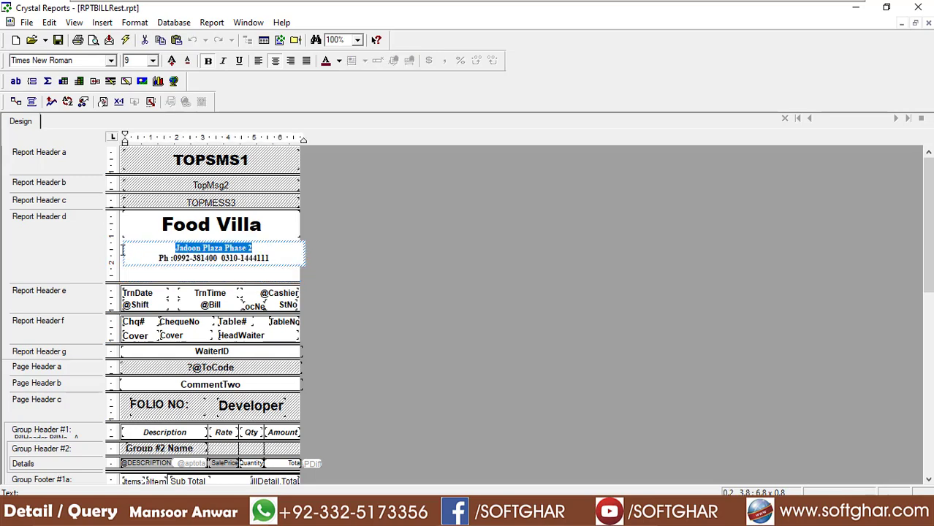
drag(270, 258, 160, 262)
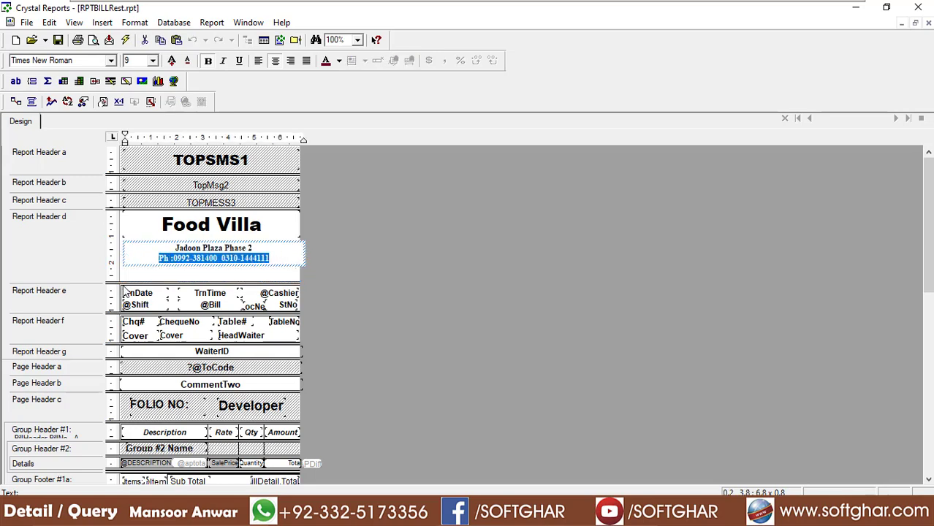
click(153, 273)
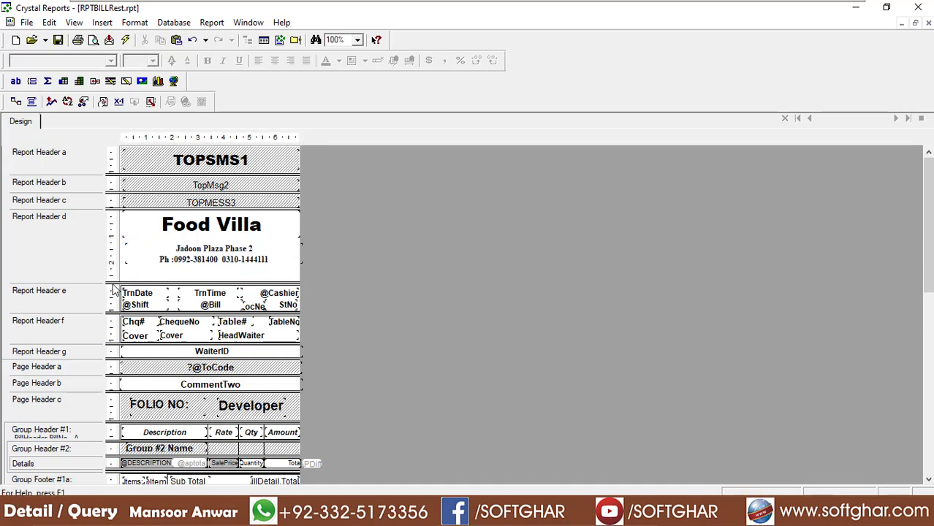
Shorten Report Header d so it ends just below the phone line, and save the report.
drag(111, 280, 111, 262)
click(56, 41)
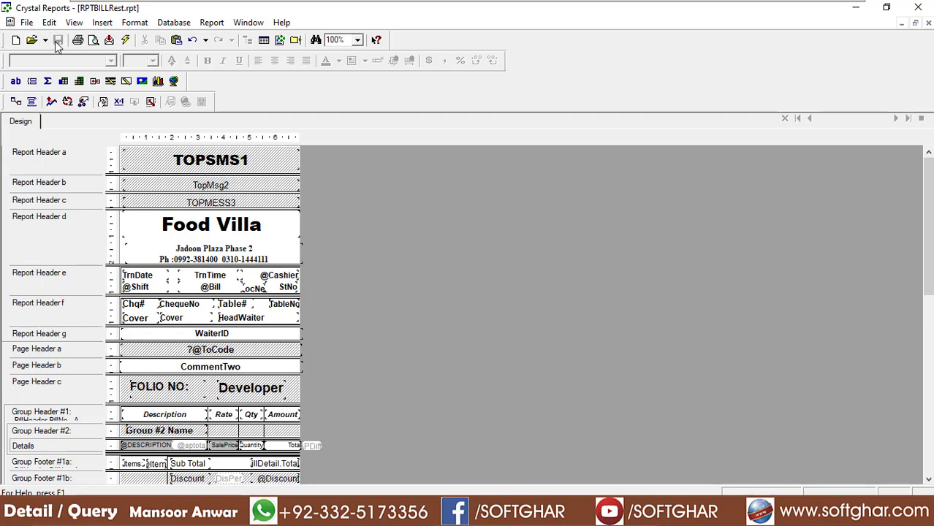
Close Crystal Reports, the IPOS settings window and the Silent Installation window.
click(919, 8)
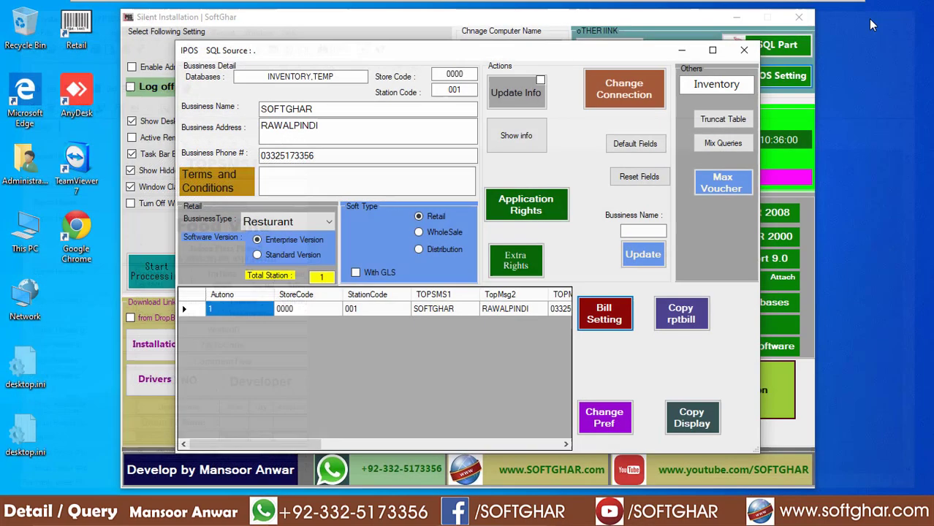
click(744, 51)
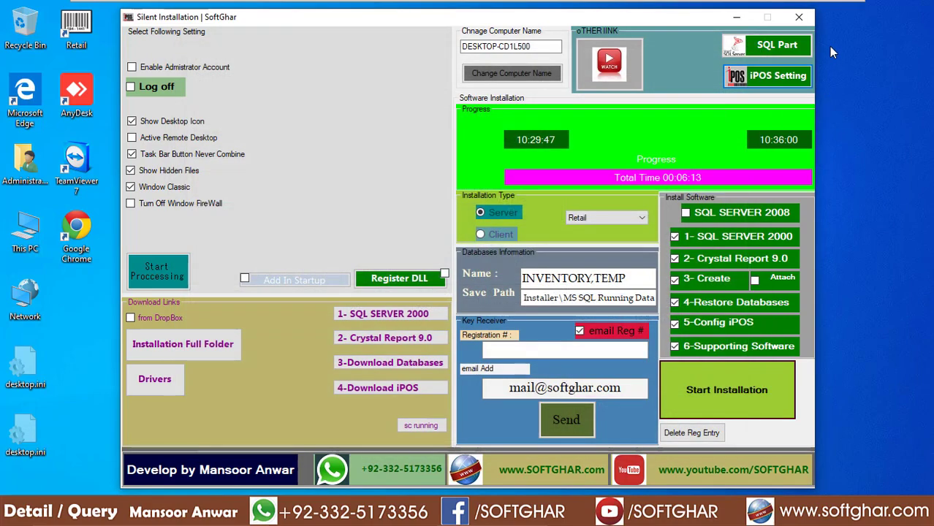
click(799, 18)
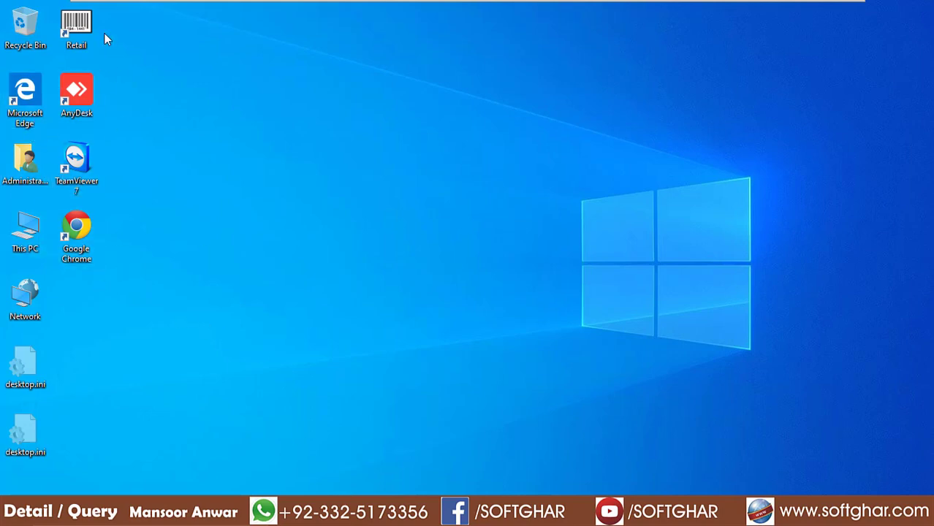
Run QuickKit.exe from the Installer\QuickKit folder on Local Disk (C:) to reopen Silent Installation.
click(25, 162)
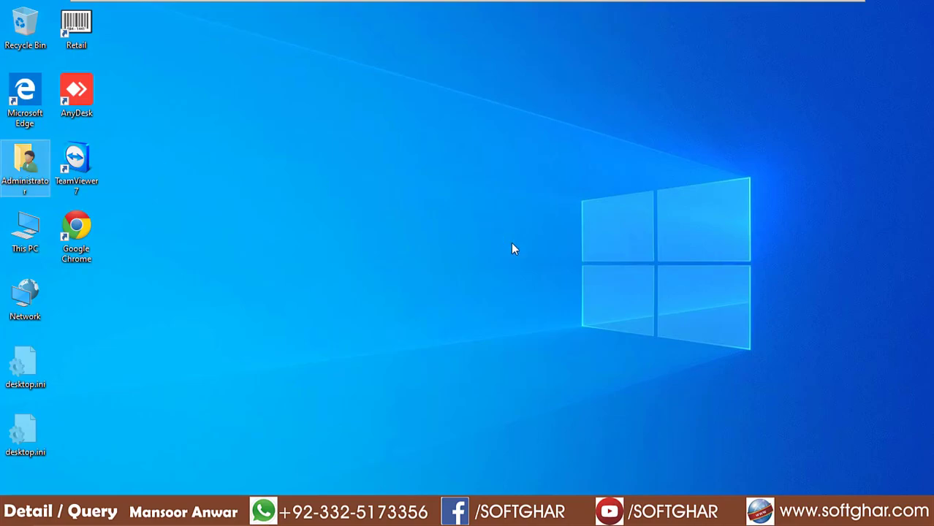
key(Return)
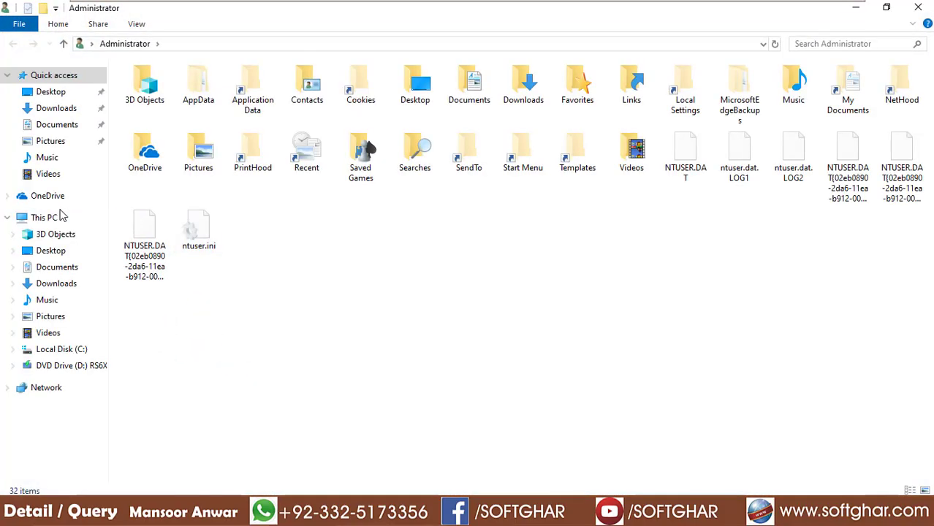
click(67, 349)
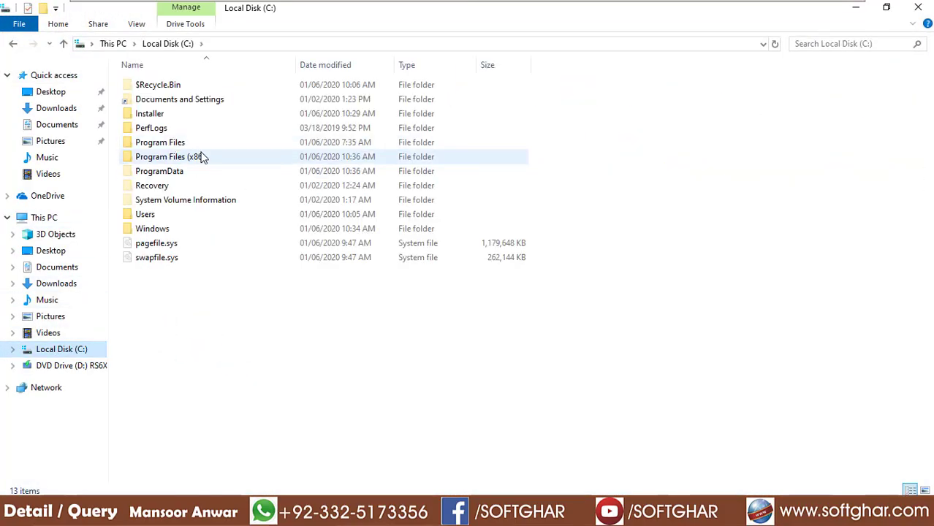
double_click(152, 115)
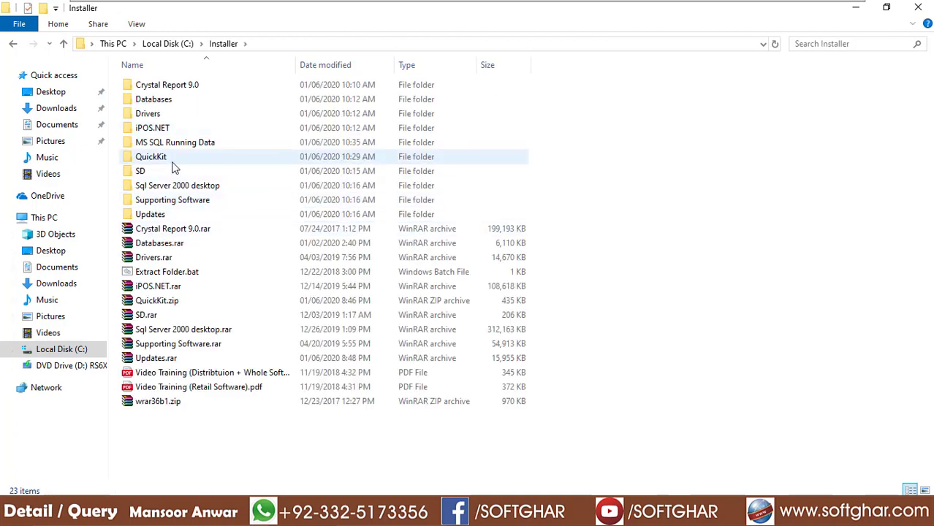
double_click(171, 159)
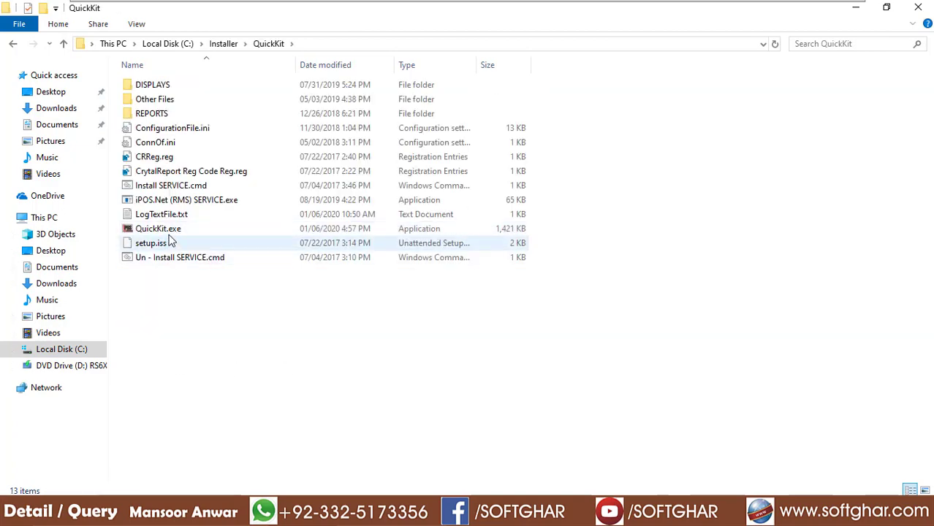
double_click(168, 229)
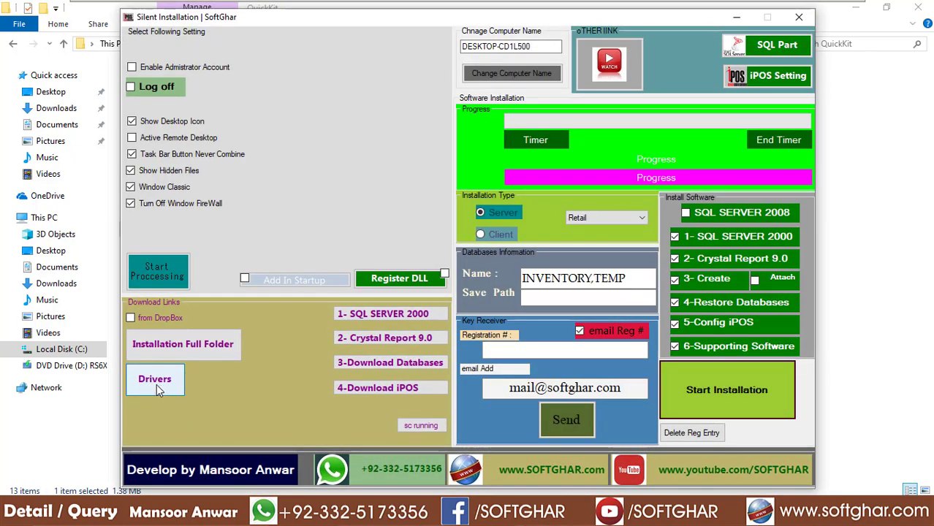
Open the Drivers download link, try to make Chrome the default browser, and close both Chrome and Silent Installation.
click(154, 381)
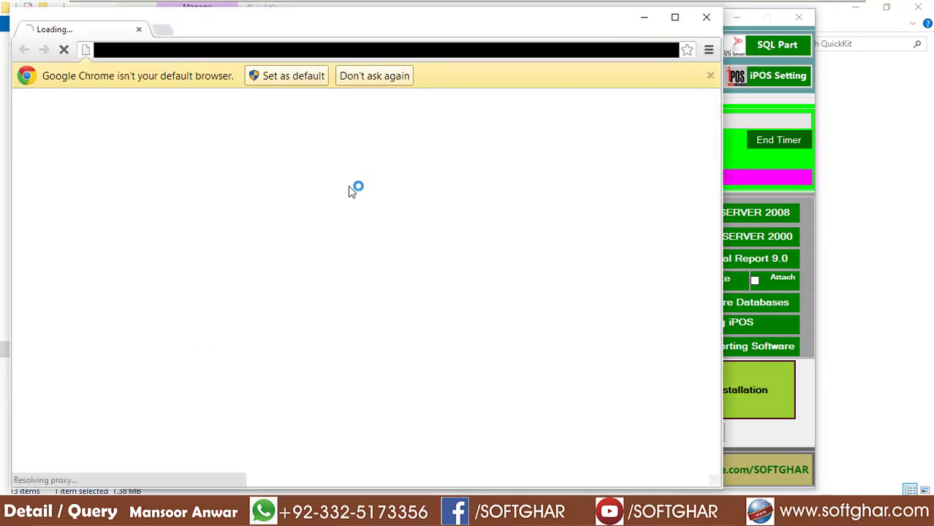
click(292, 76)
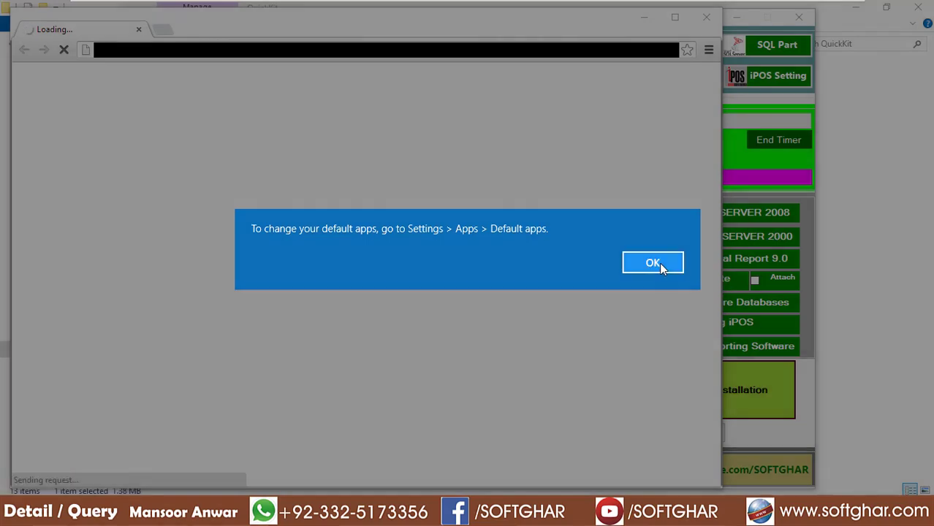
click(661, 263)
click(708, 18)
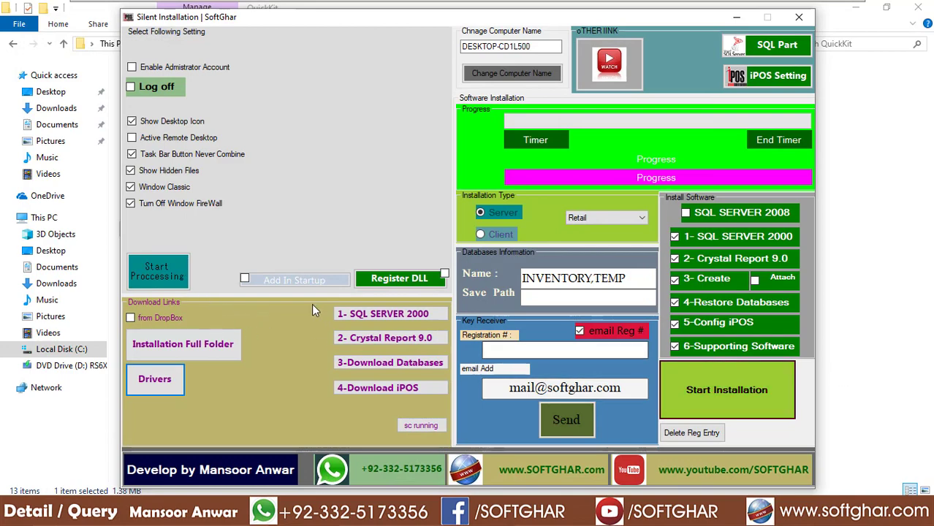
click(800, 22)
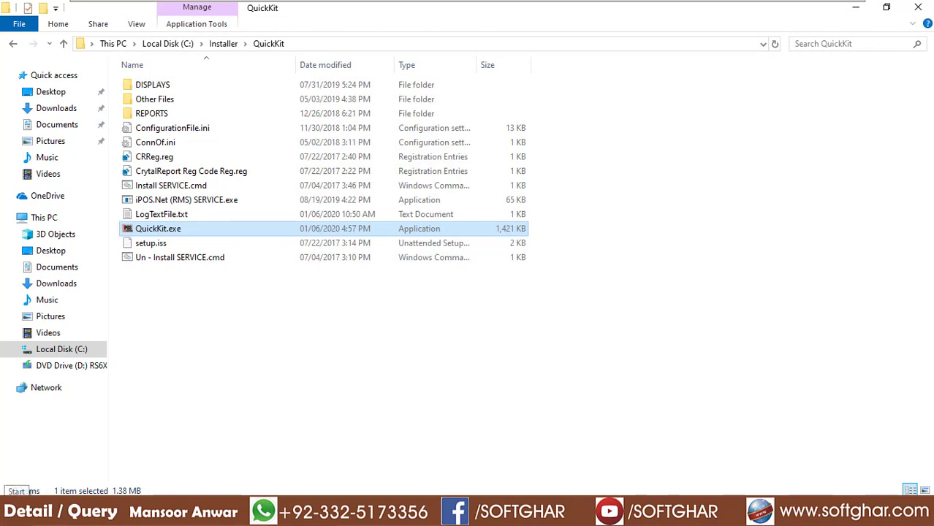
Open the Printers & scanners page of Windows Settings in a maximized window.
click(15, 513)
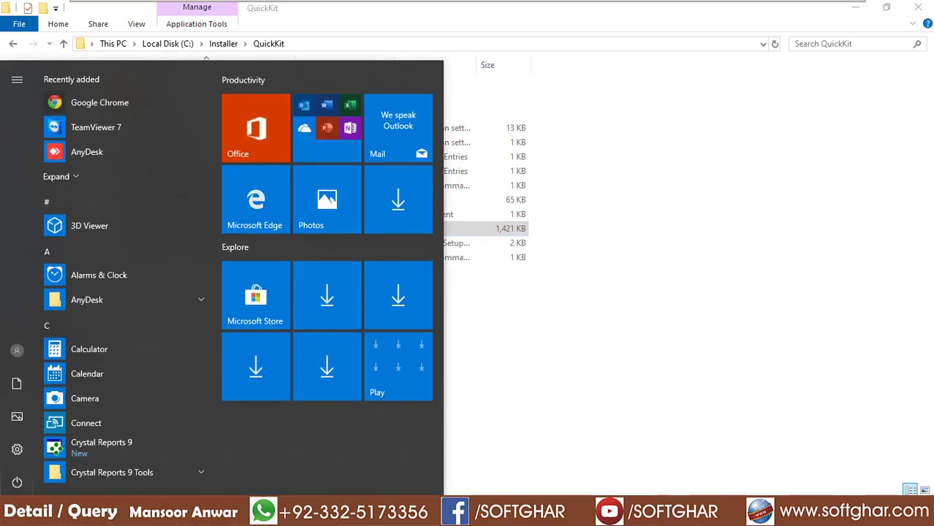
click(16, 449)
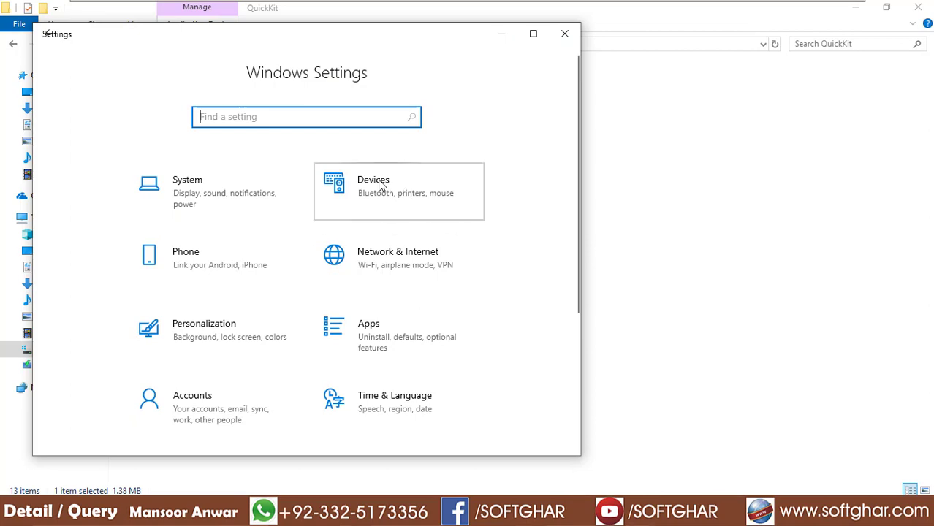
click(340, 191)
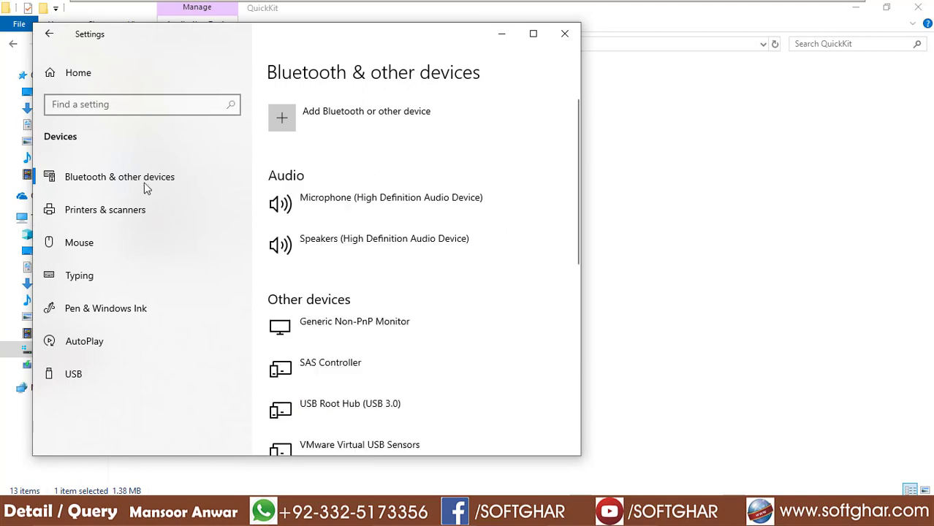
click(108, 214)
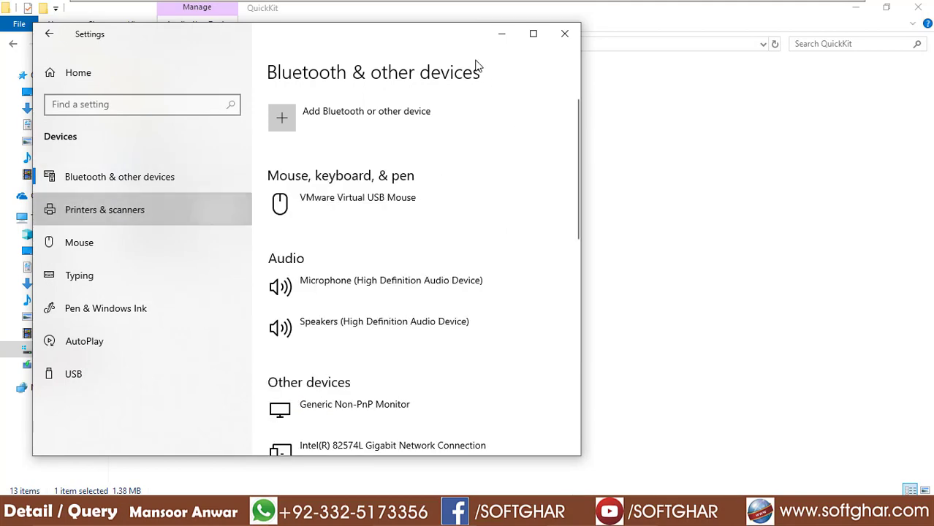
click(533, 35)
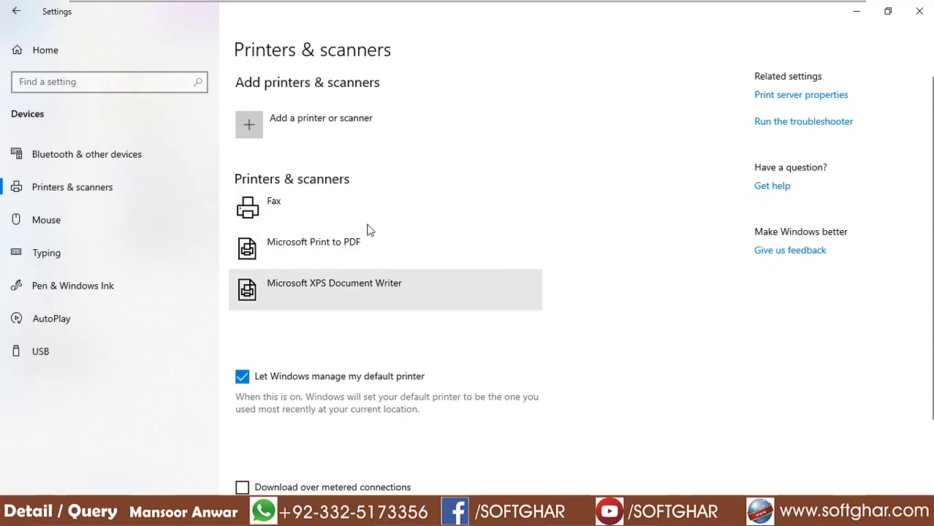
Set Microsoft Print to PDF as the default printer, and turn Let Windows manage my default printer back on.
click(326, 249)
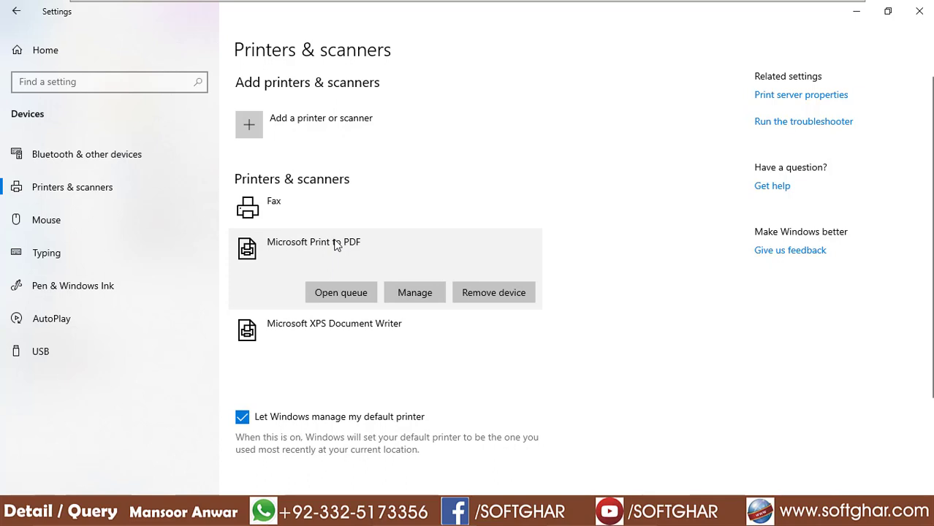
click(417, 299)
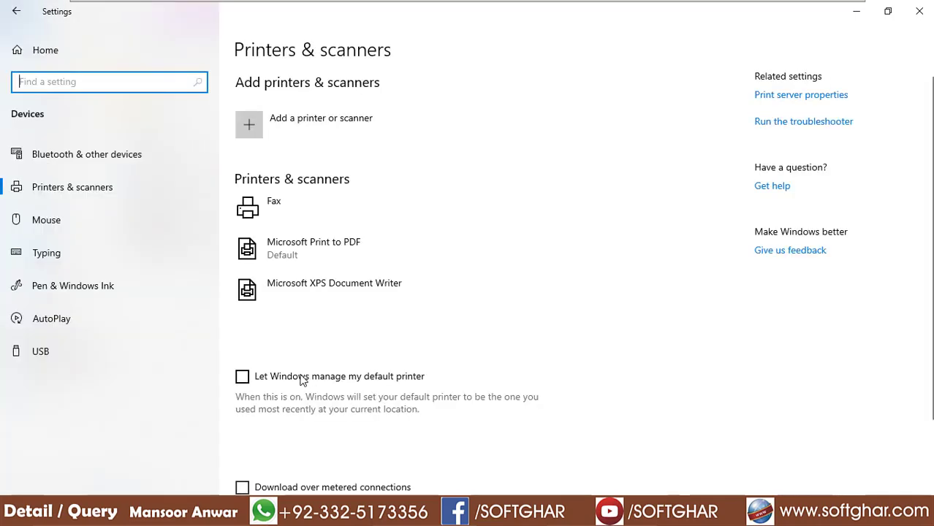
click(303, 381)
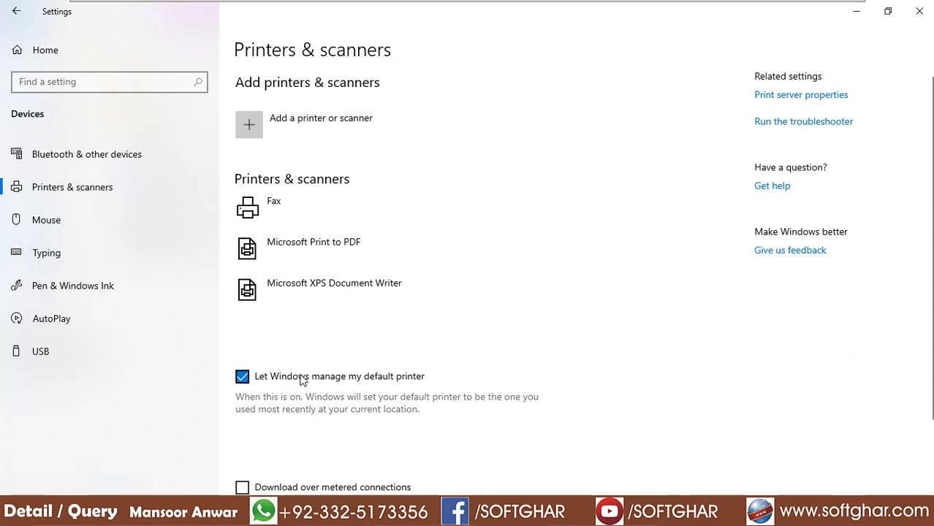
Check the Fax printer's management options, and turn off Let Windows manage my default printer.
click(273, 191)
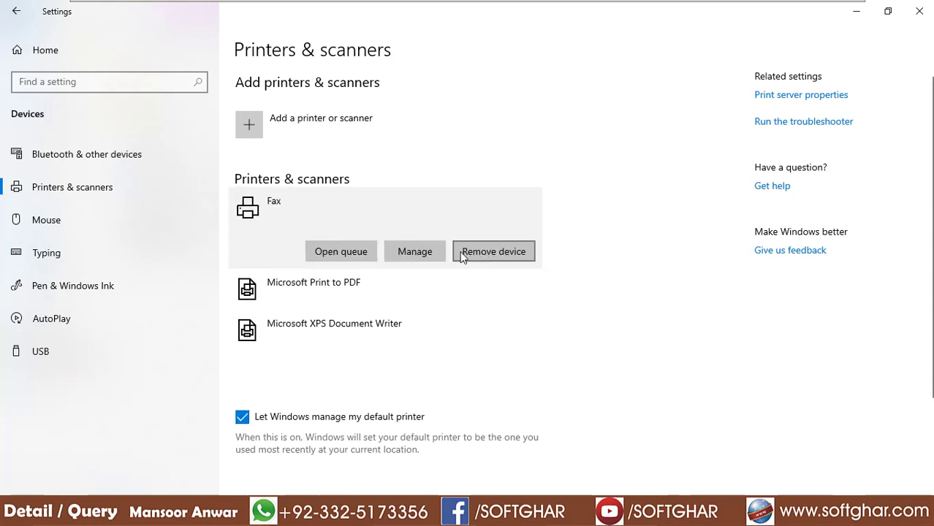
click(415, 252)
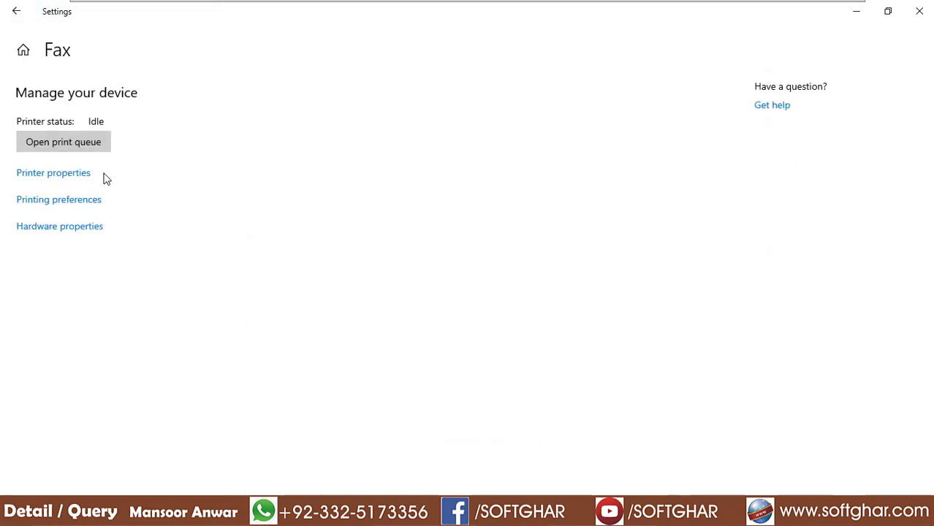
click(16, 11)
click(248, 379)
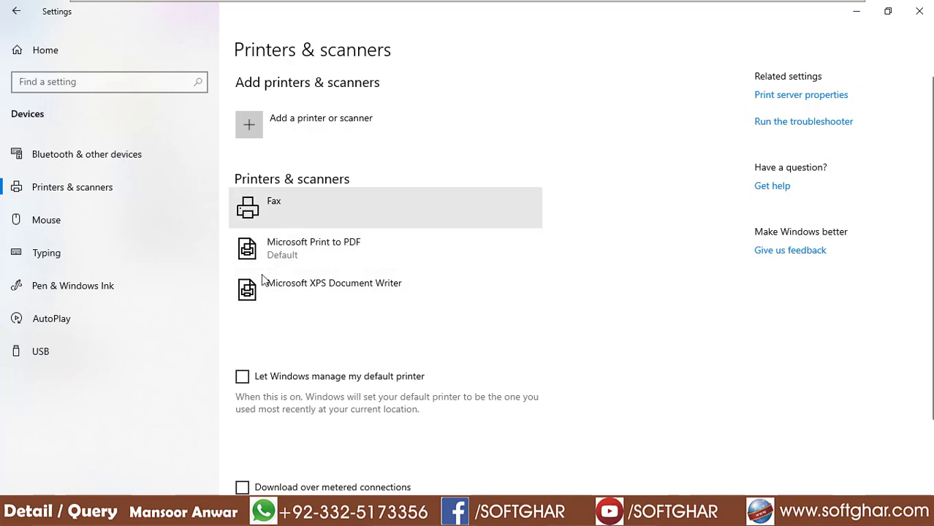
Set Fax as the default printer and return to the printer list.
click(280, 207)
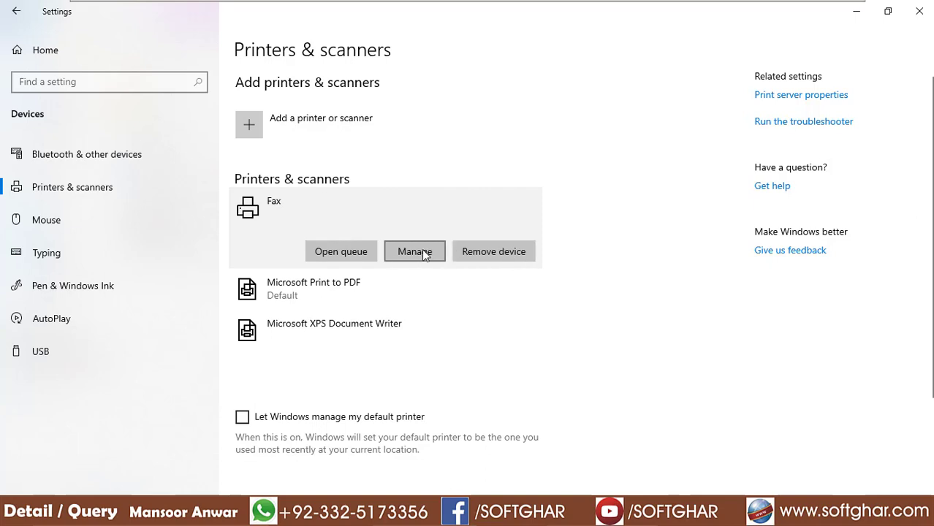
click(414, 252)
click(162, 147)
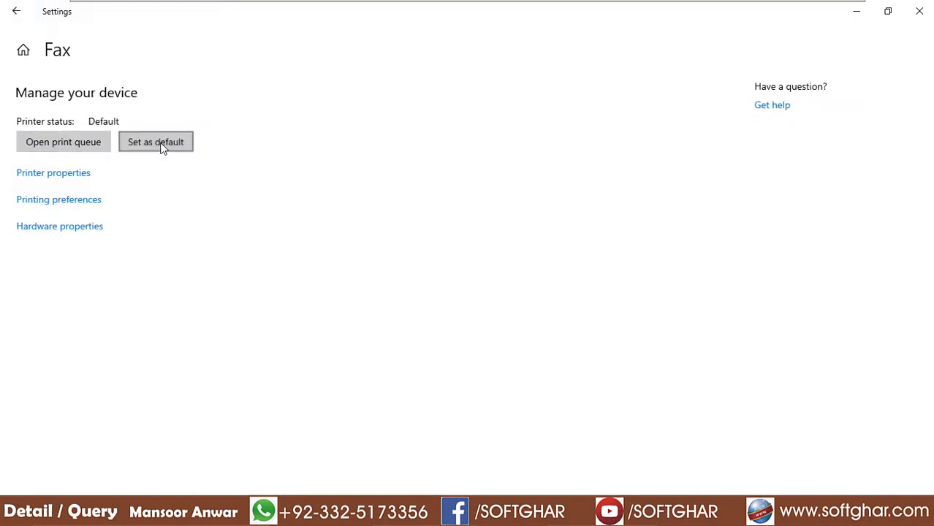
click(16, 11)
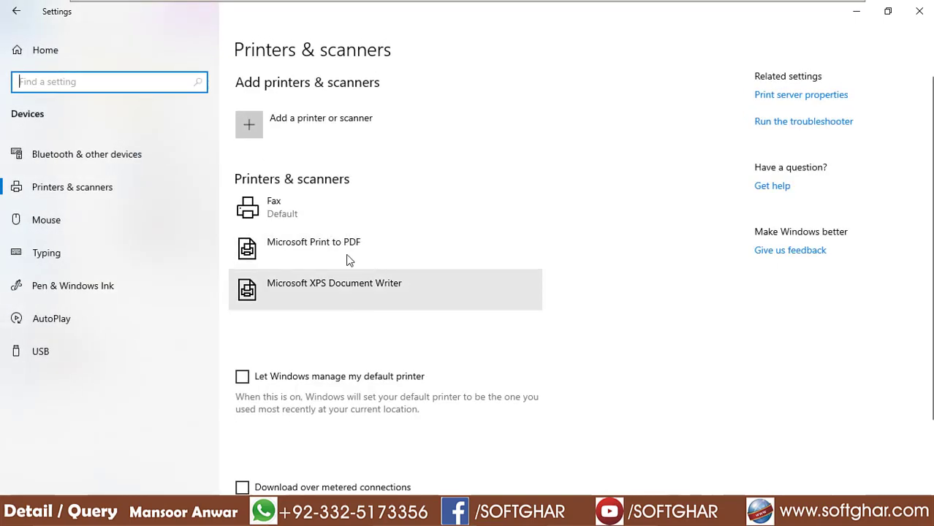